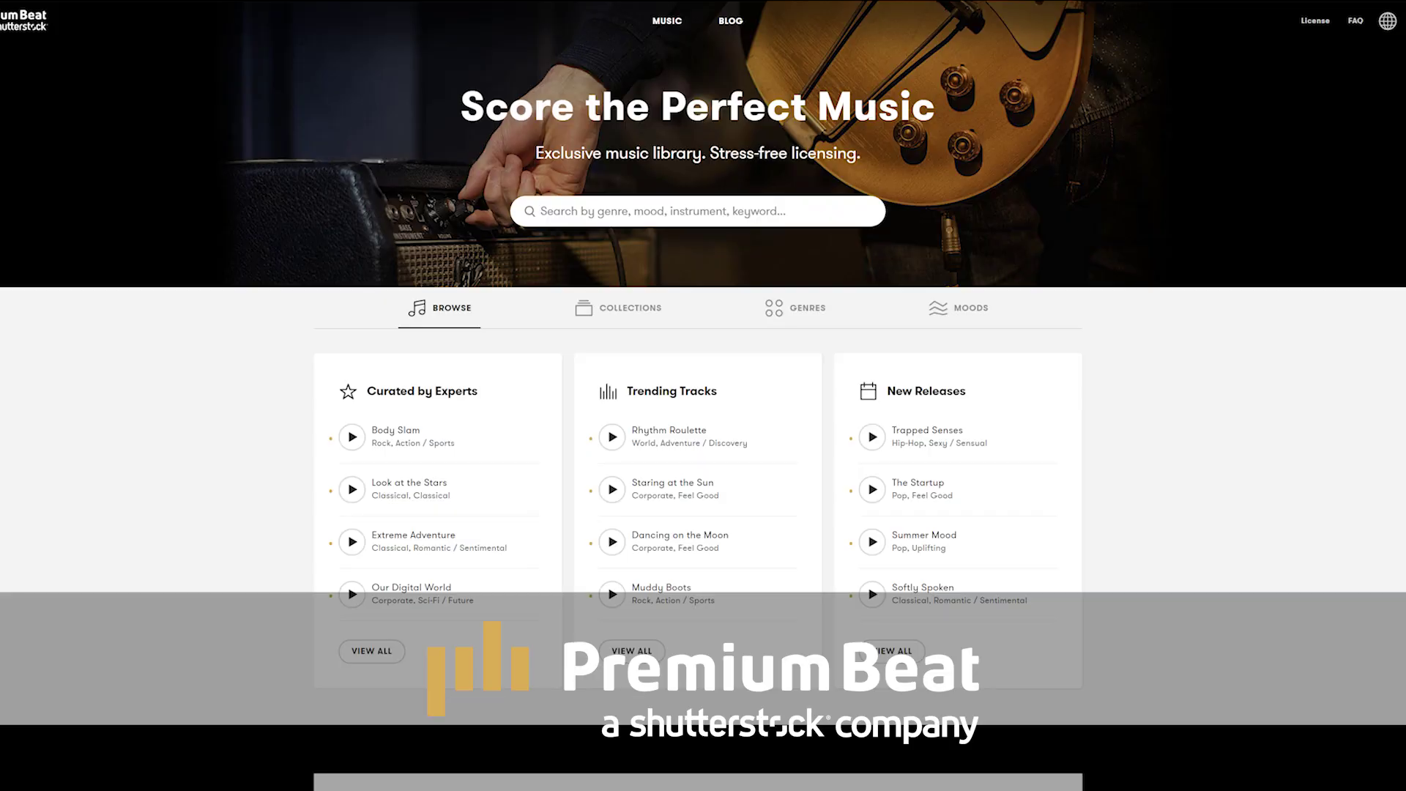
# Filter PremiumBeat tracks to the Electronic genre, Action / Sports mood and at most about 170 BPM
pyautogui.scroll(-5, 386, 186)
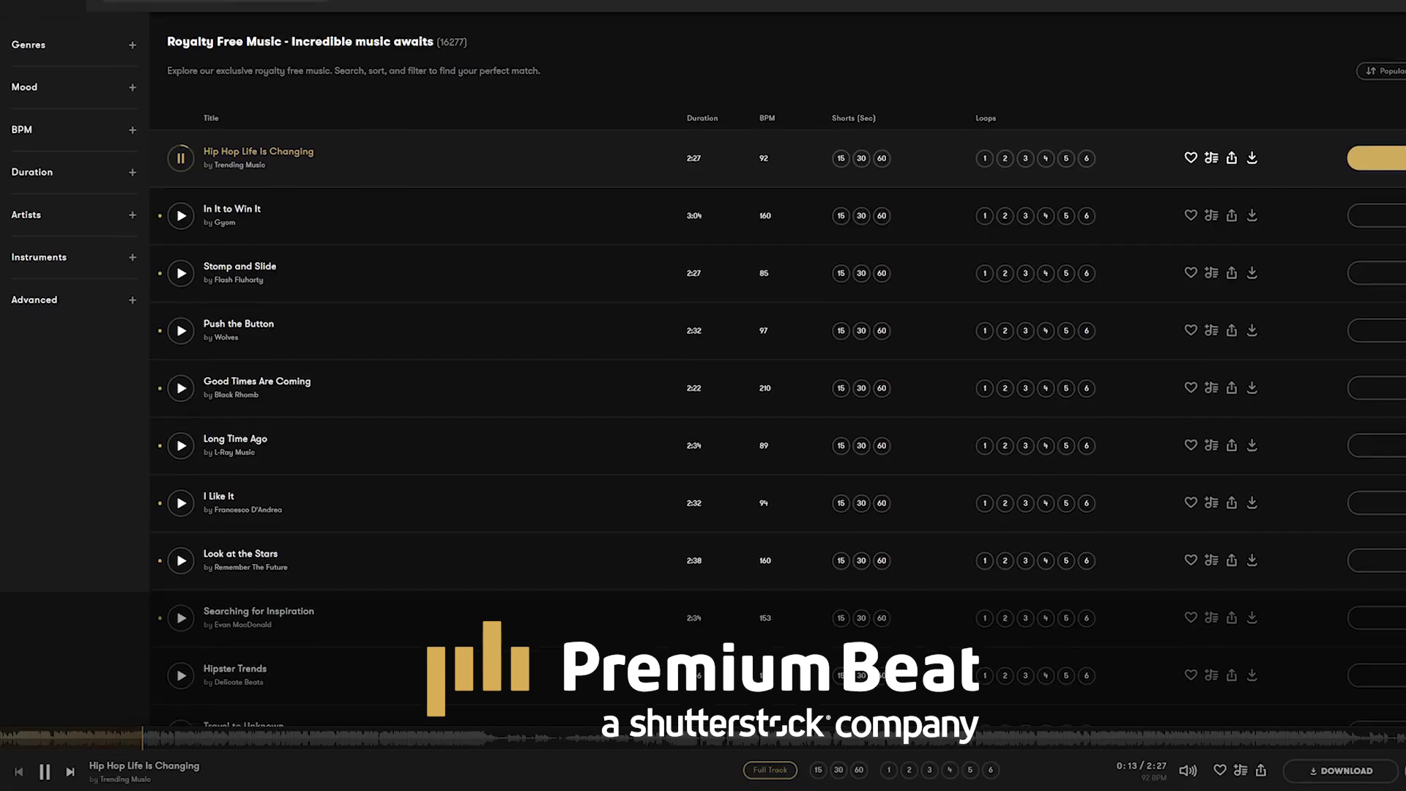
pyautogui.scroll(-3, 703, 367)
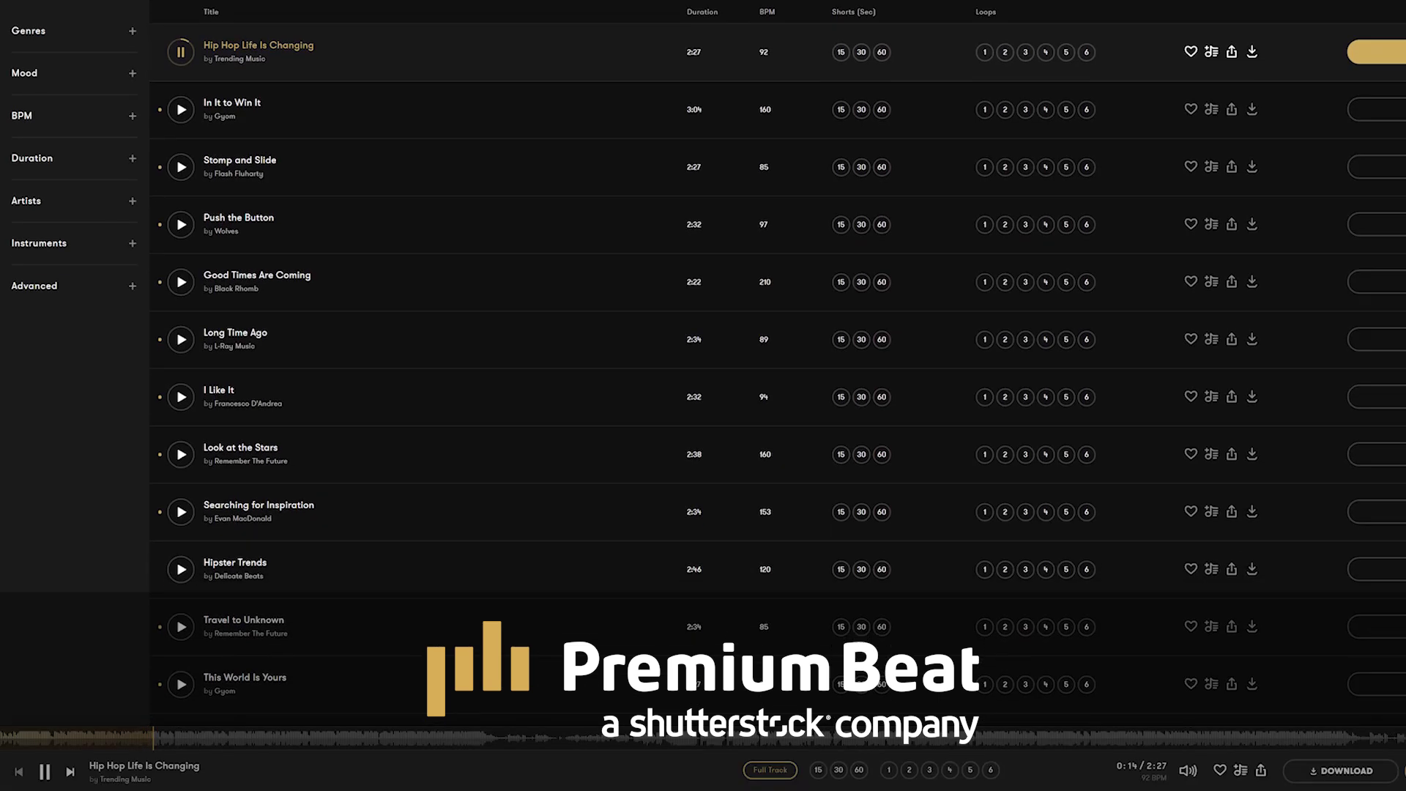
pyautogui.scroll(-5, 703, 366)
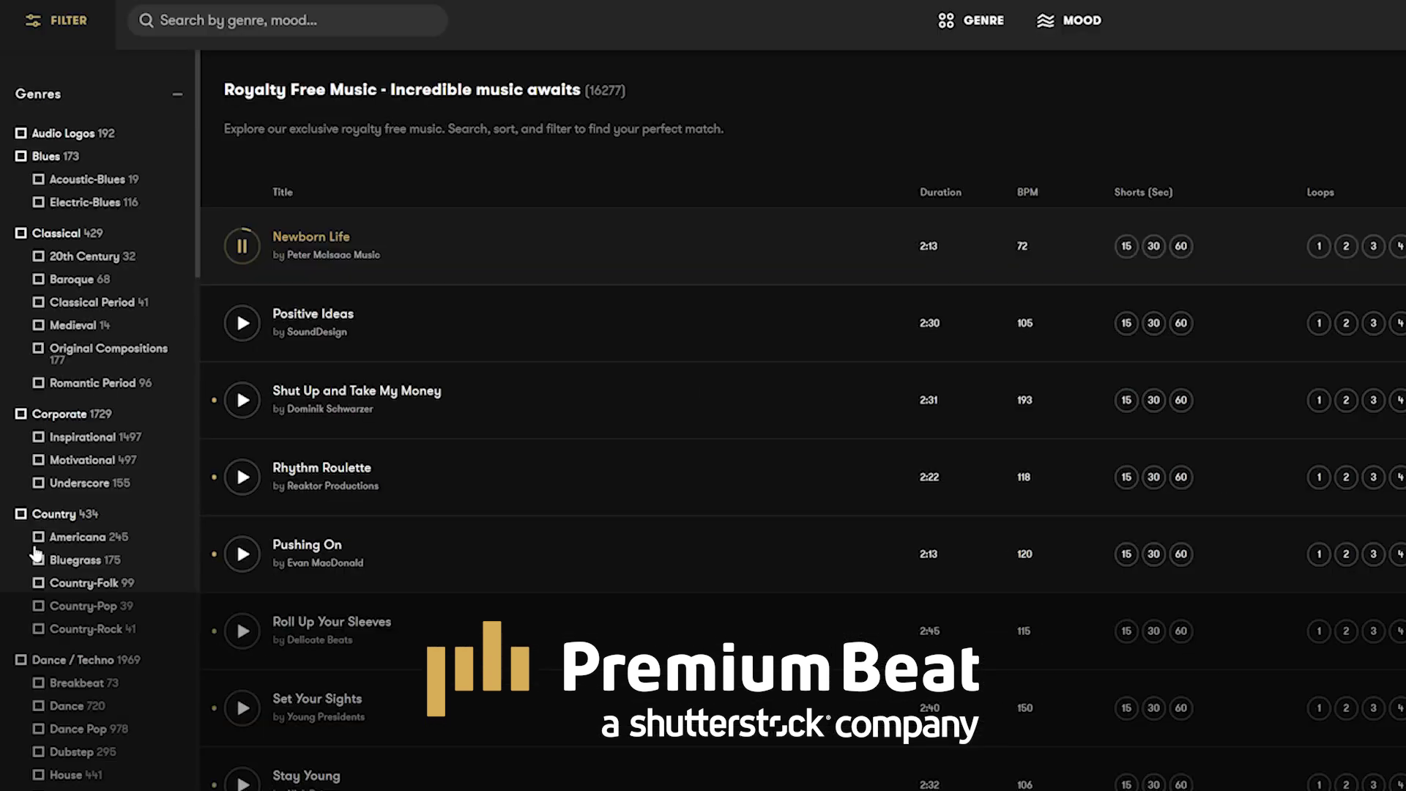
pyautogui.scroll(-6, 35, 554)
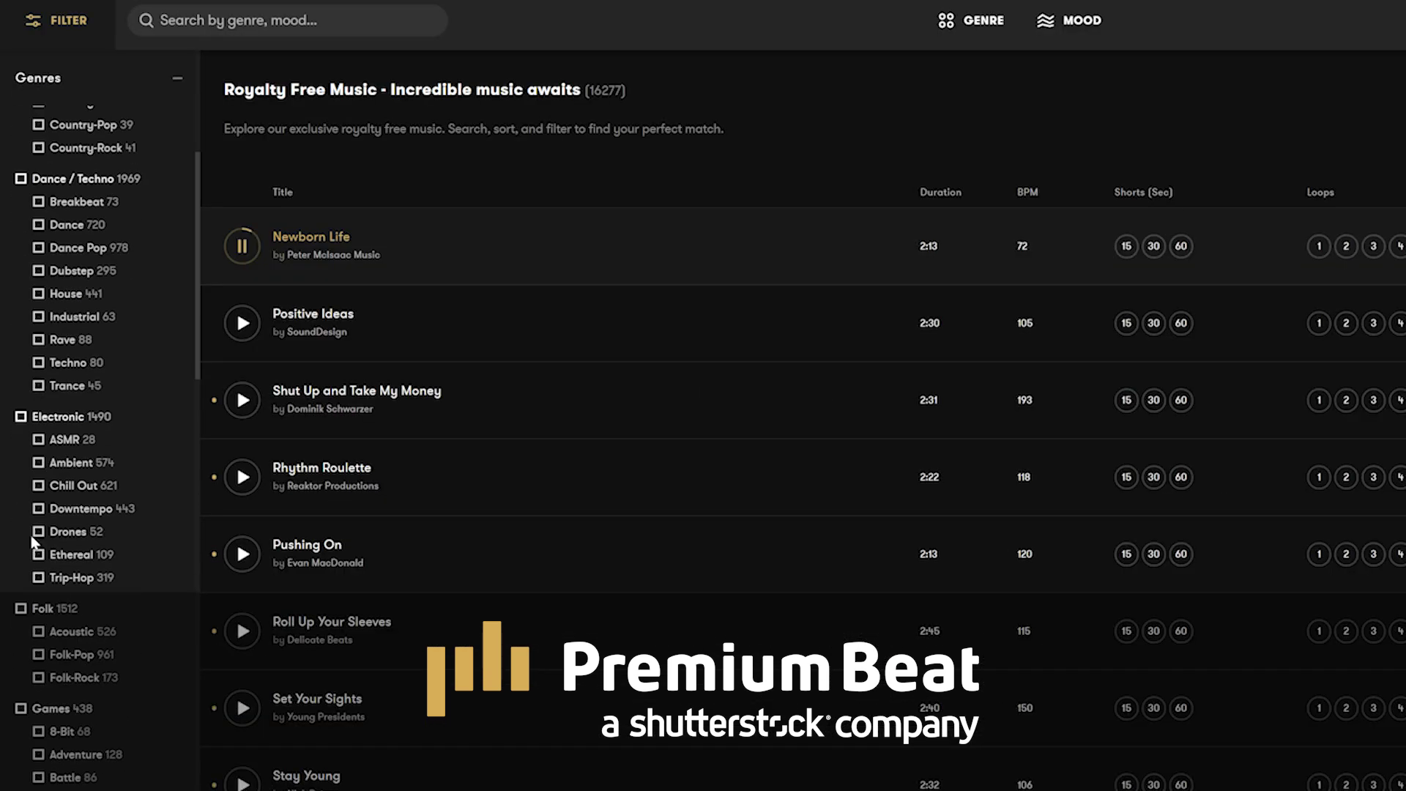
pyautogui.click(42, 423)
pyautogui.scroll(-15, 102, 476)
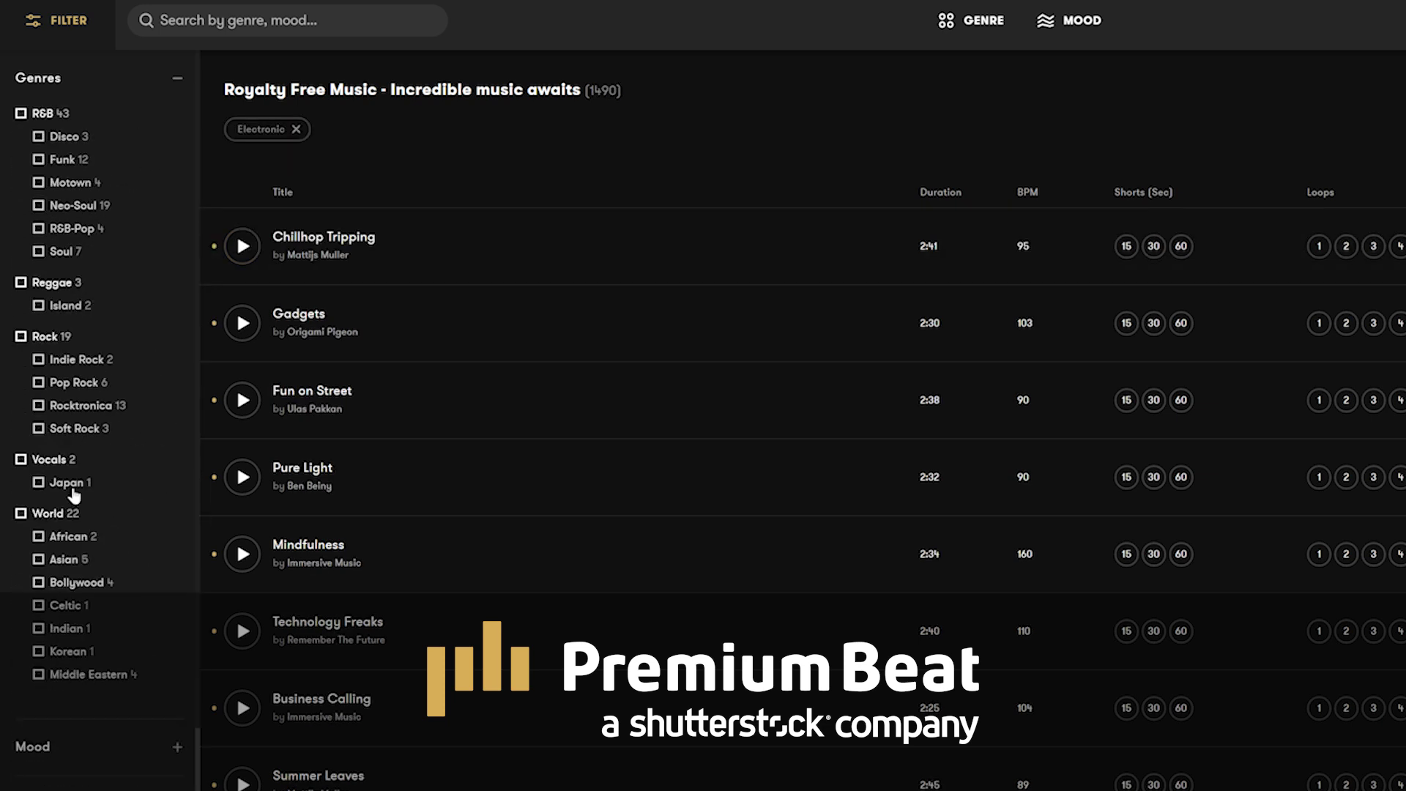
pyautogui.click(71, 310)
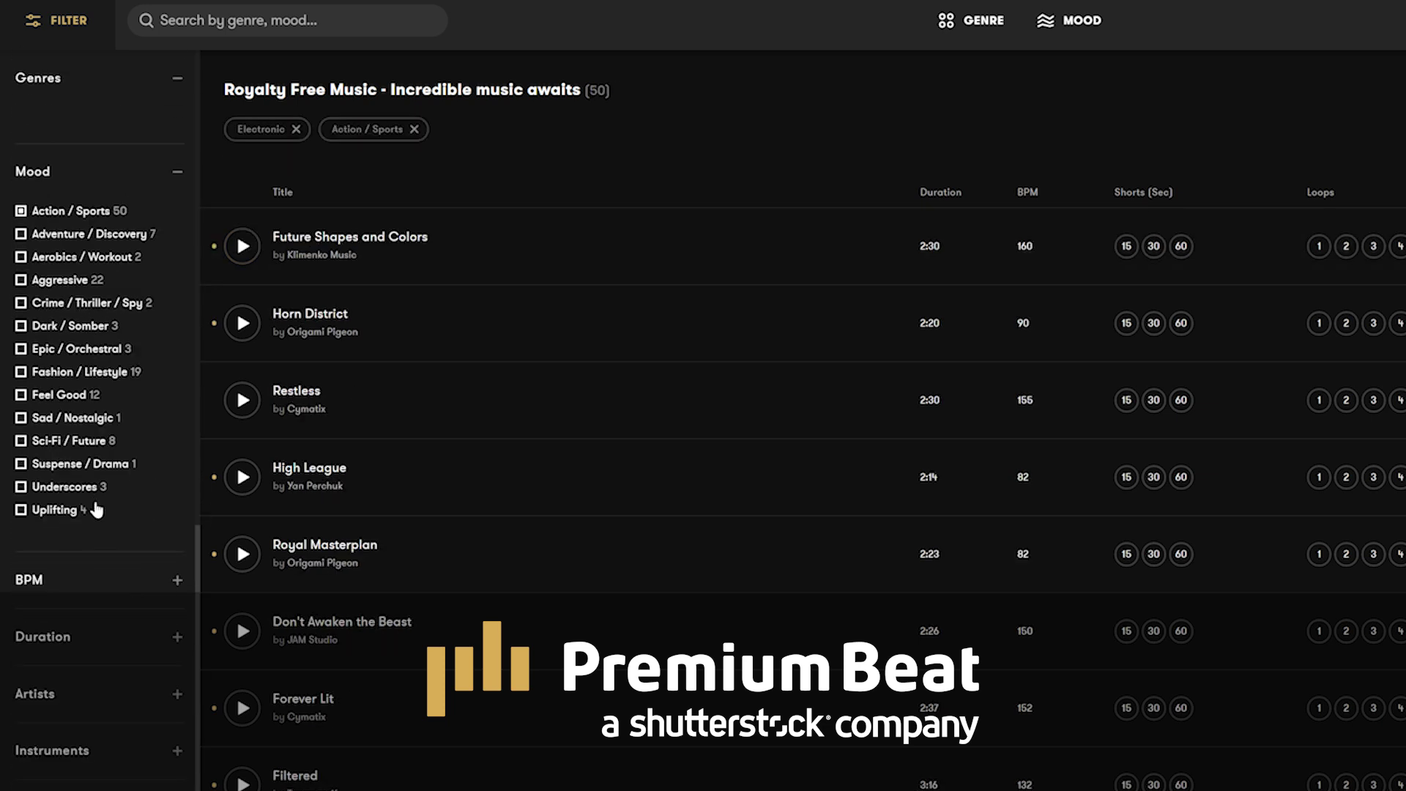
pyautogui.click(100, 605)
pyautogui.moveTo(167, 561); pyautogui.dragTo(125, 561)
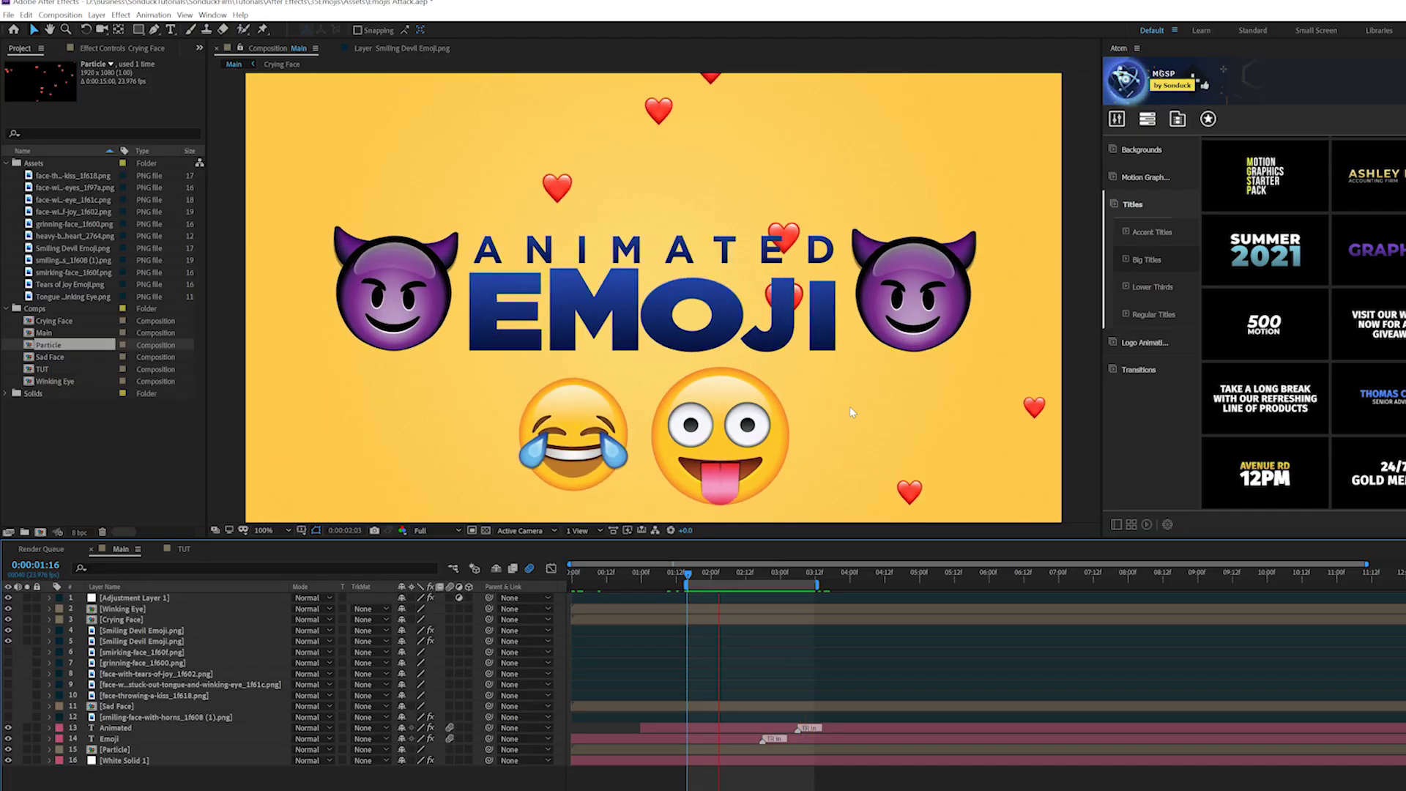
# Switch the Timeline to the TUT composition, then bring the Emoji Island browser forward
pyautogui.click(182, 551)
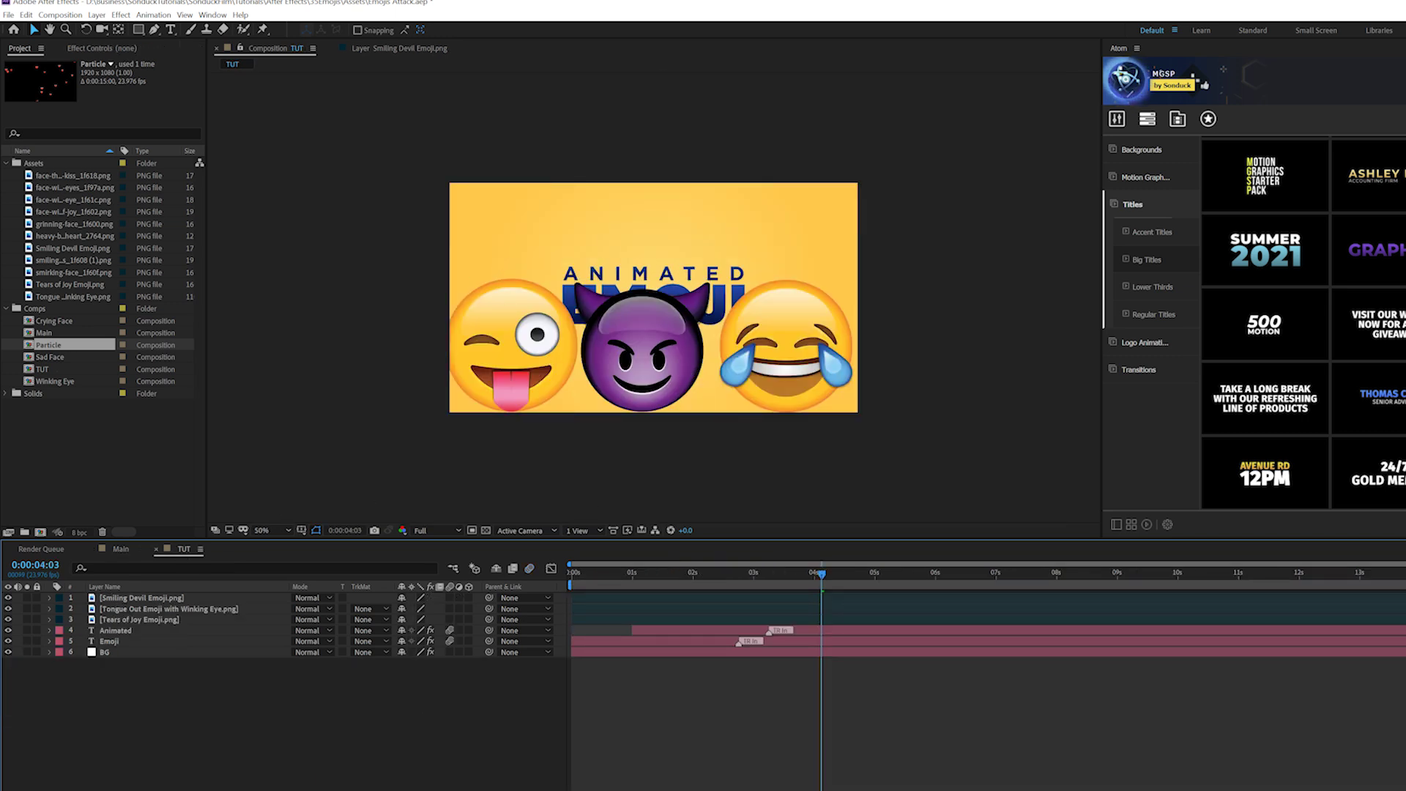
pyautogui.hotkey('alt', 'Tab')
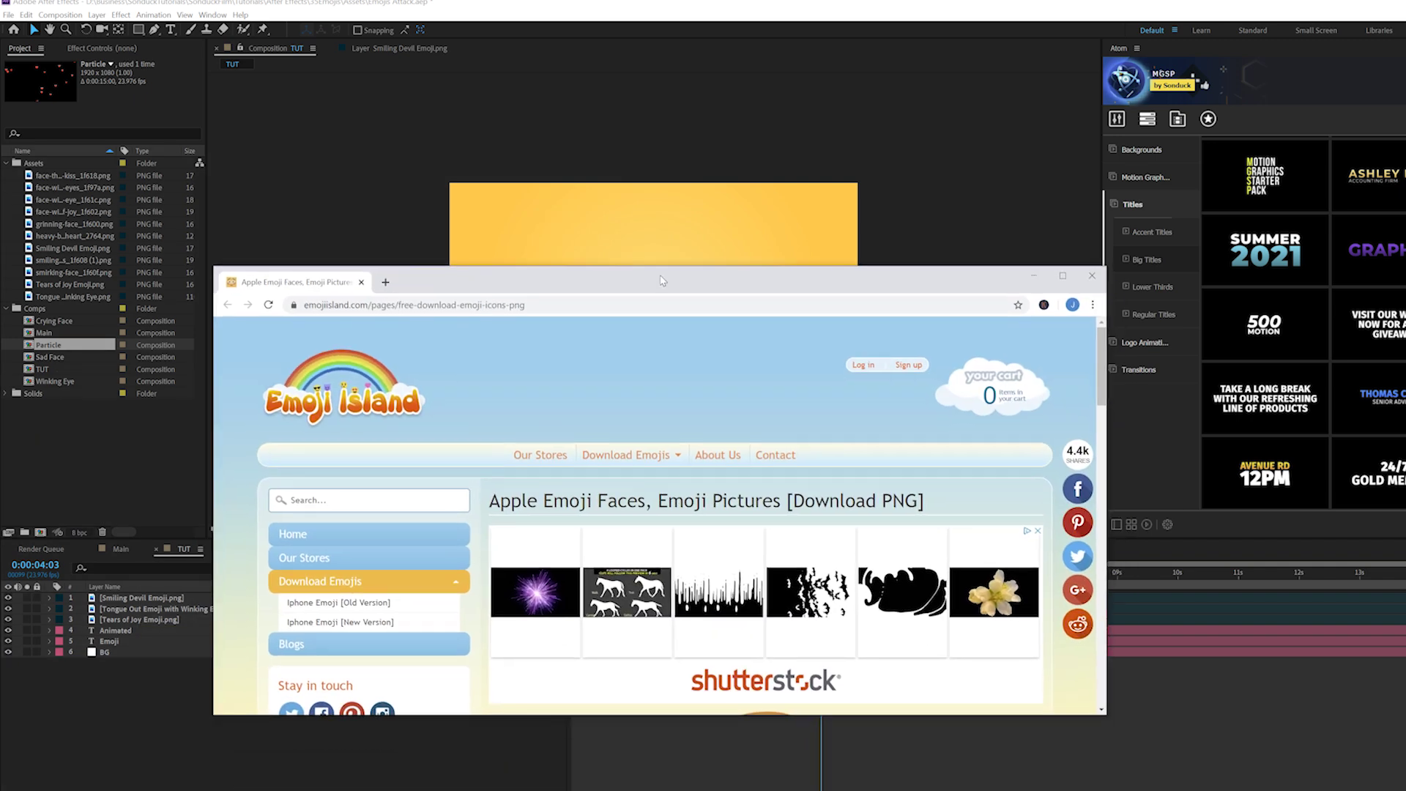
# Browse the Apple emoji faces and open the slightly smiling face's download page
pyautogui.scroll(-5, 775, 500)
pyautogui.scroll(-3, 775, 500)
pyautogui.scroll(3, 776, 487)
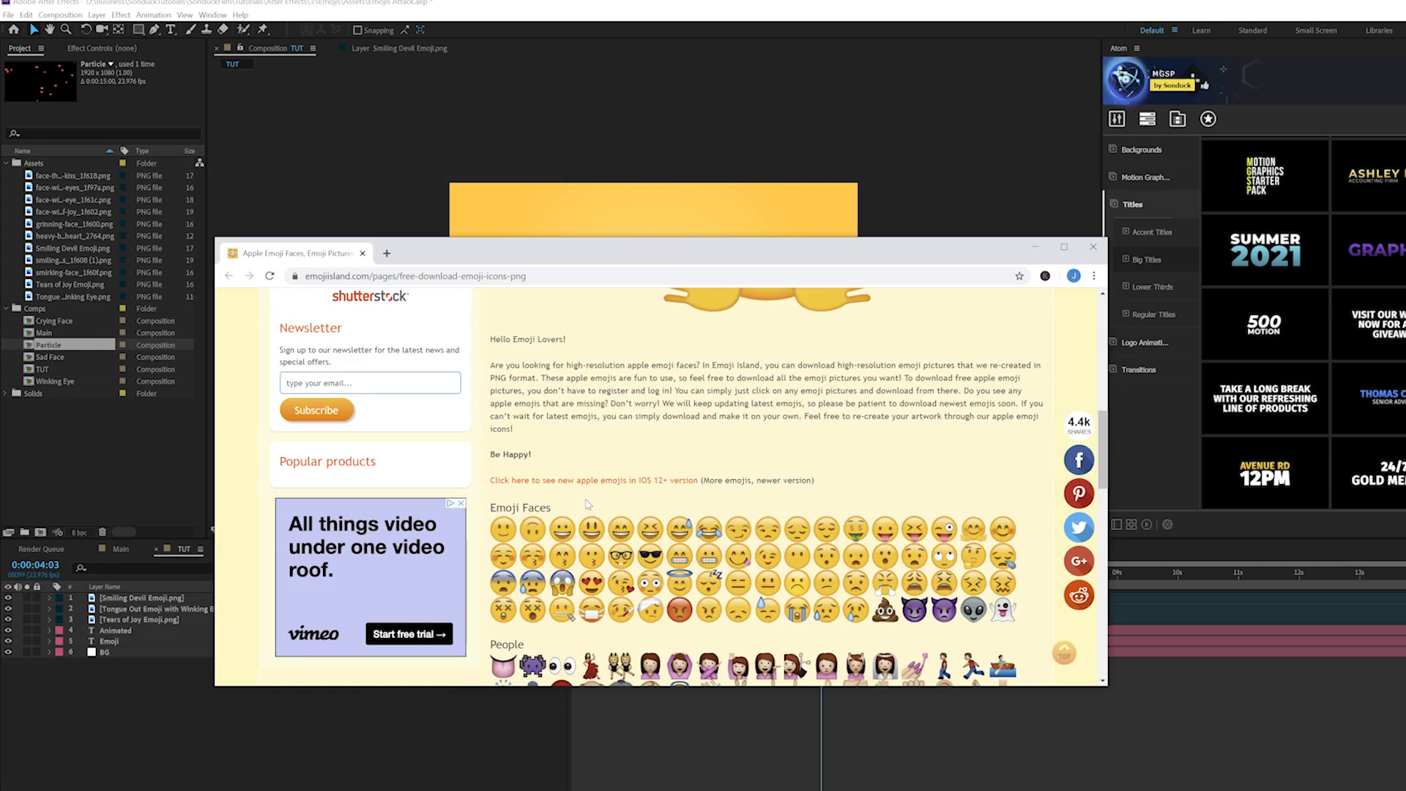
pyautogui.click(507, 537)
# Return to the Apple emoji faces tab and move the browser window out of the way
pyautogui.scroll(-6, 557, 524)
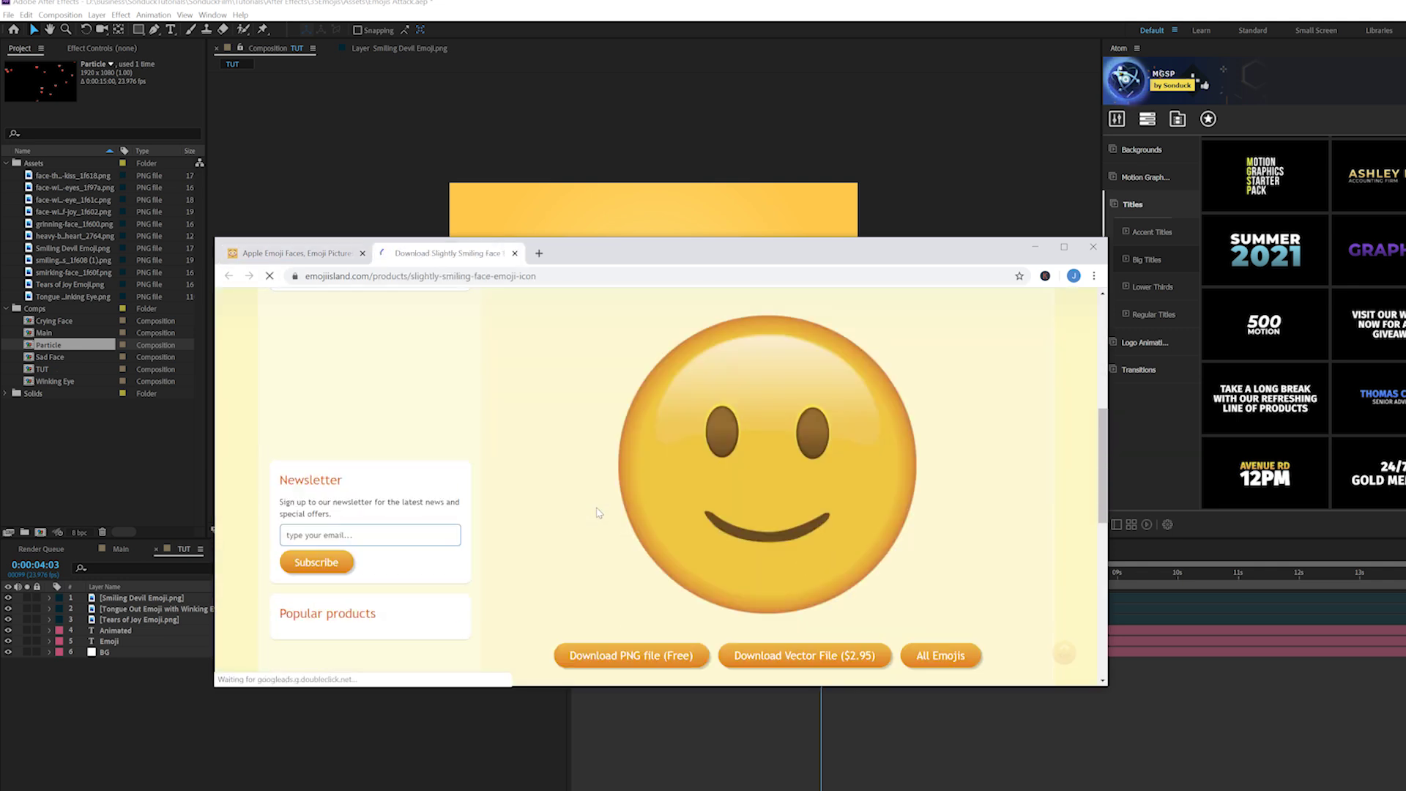
pyautogui.scroll(3, 707, 464)
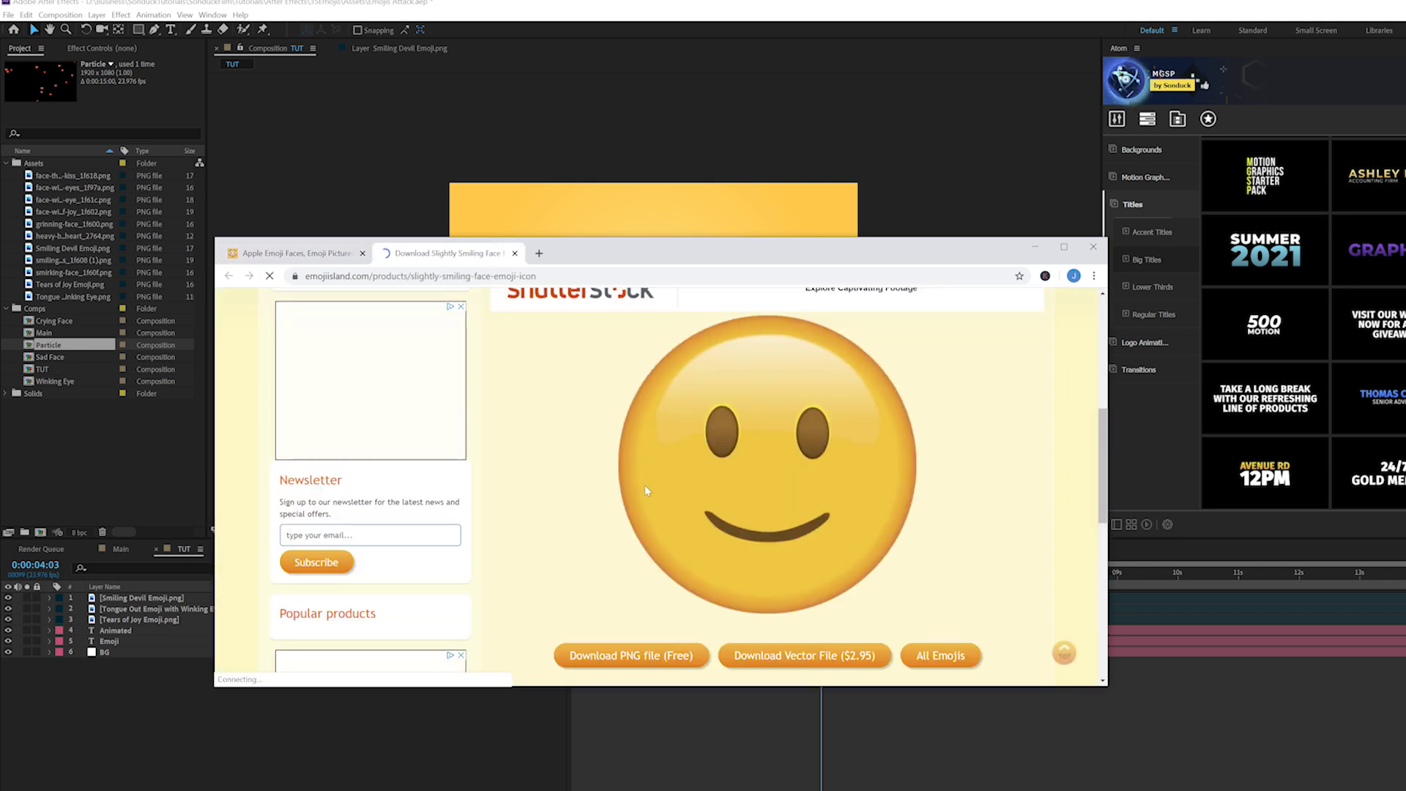
pyautogui.hotkey('ctrl', 'shift', 'Tab')
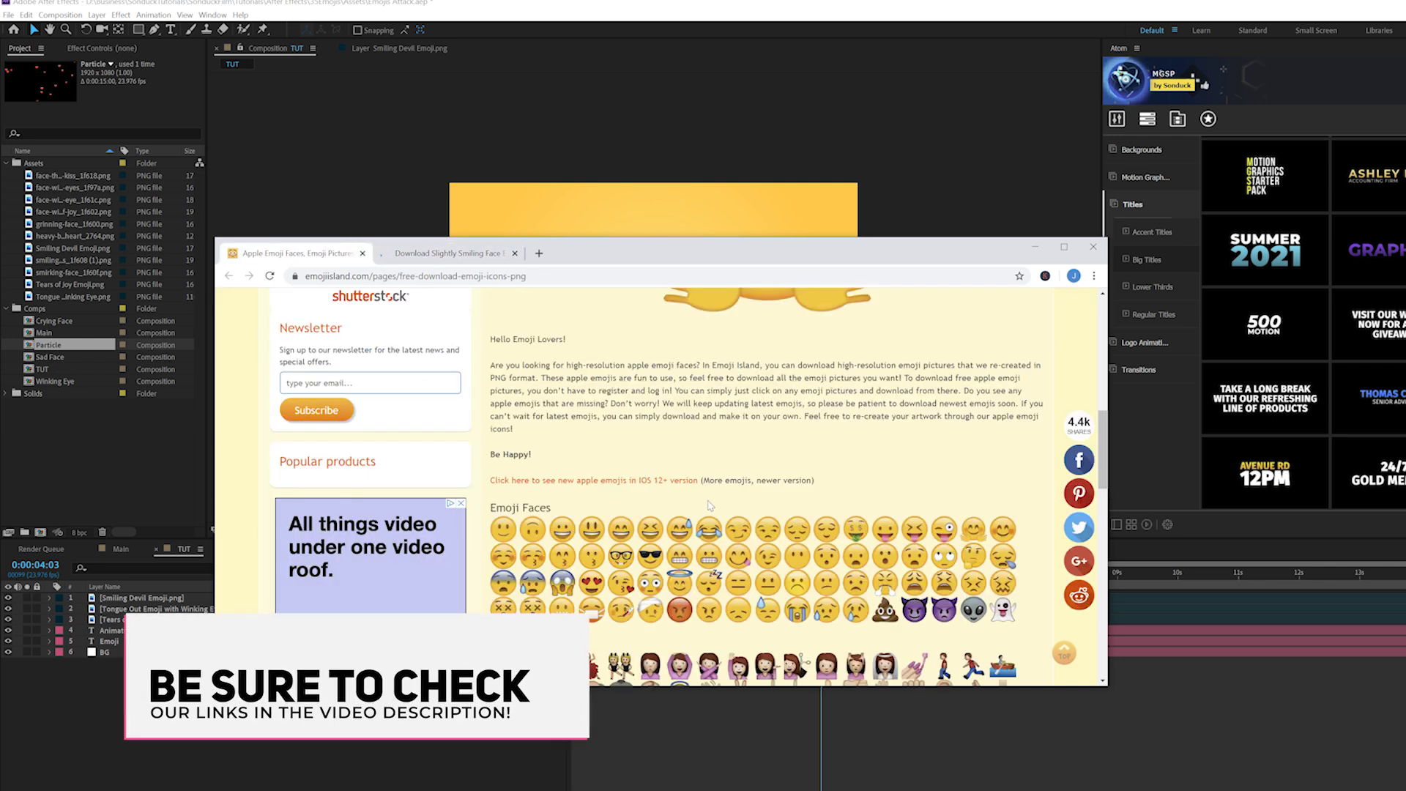
pyautogui.scroll(-4, 712, 511)
pyautogui.scroll(3, 712, 507)
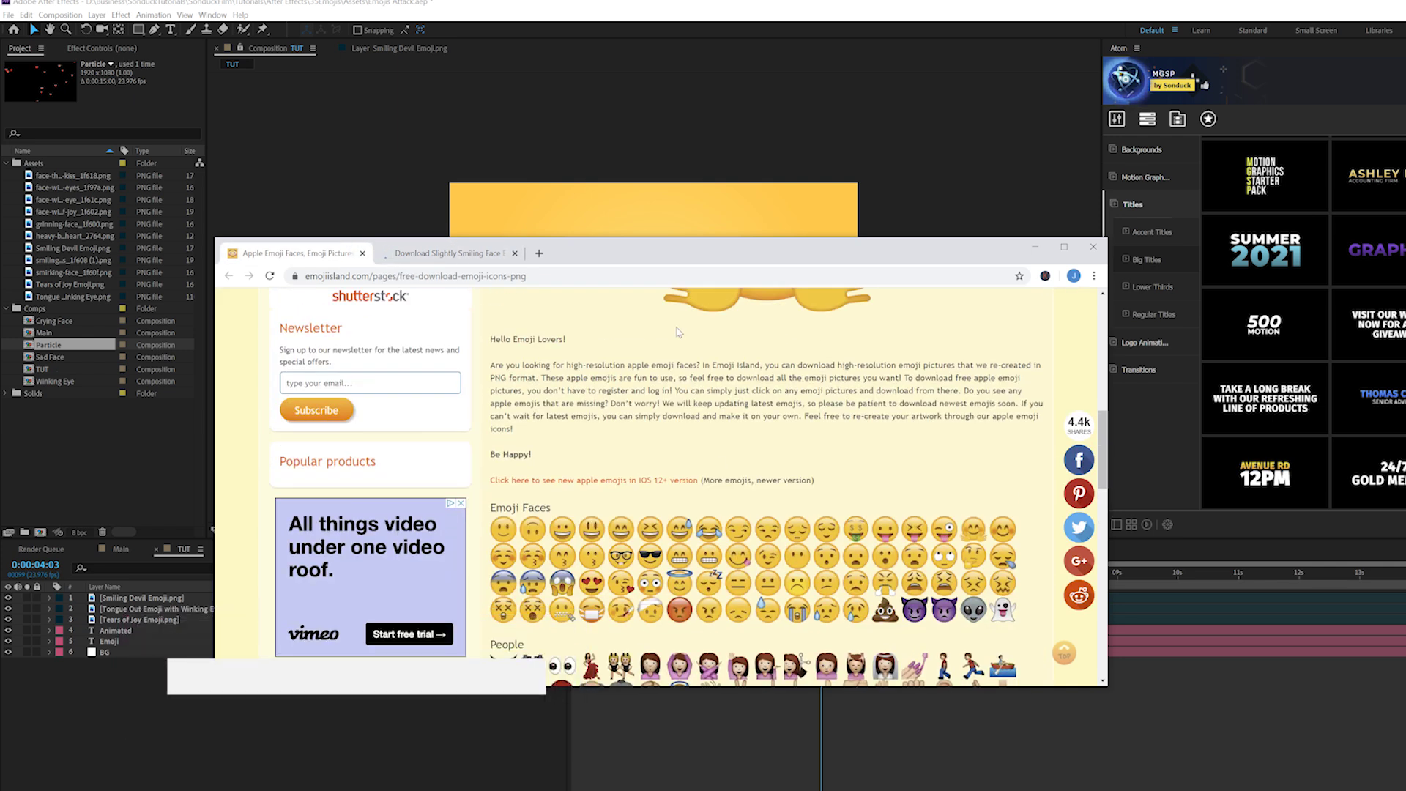
pyautogui.moveTo(633, 259); pyautogui.dragTo(930, 362)
pyautogui.click(656, 490)
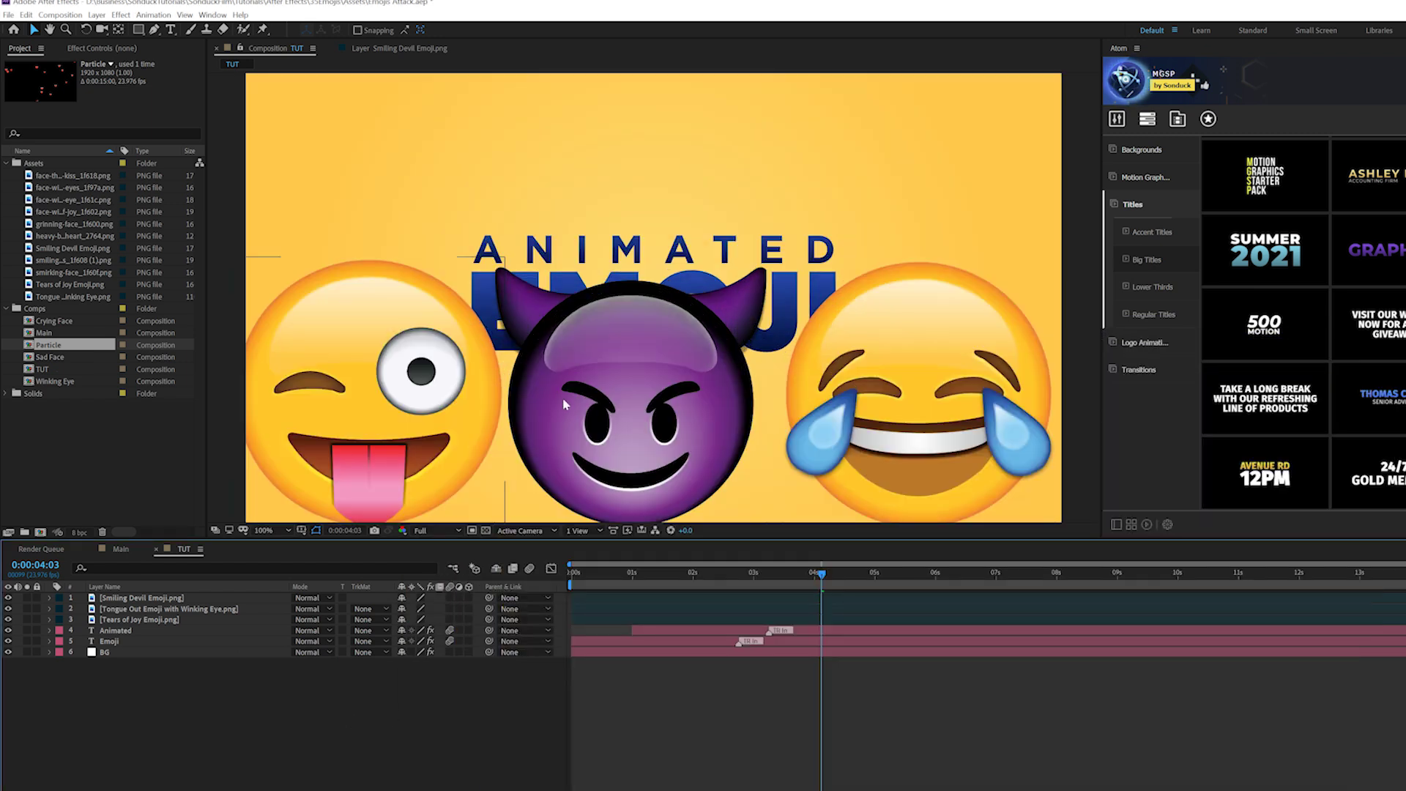
pyautogui.hotkey('alt', 'Tab')
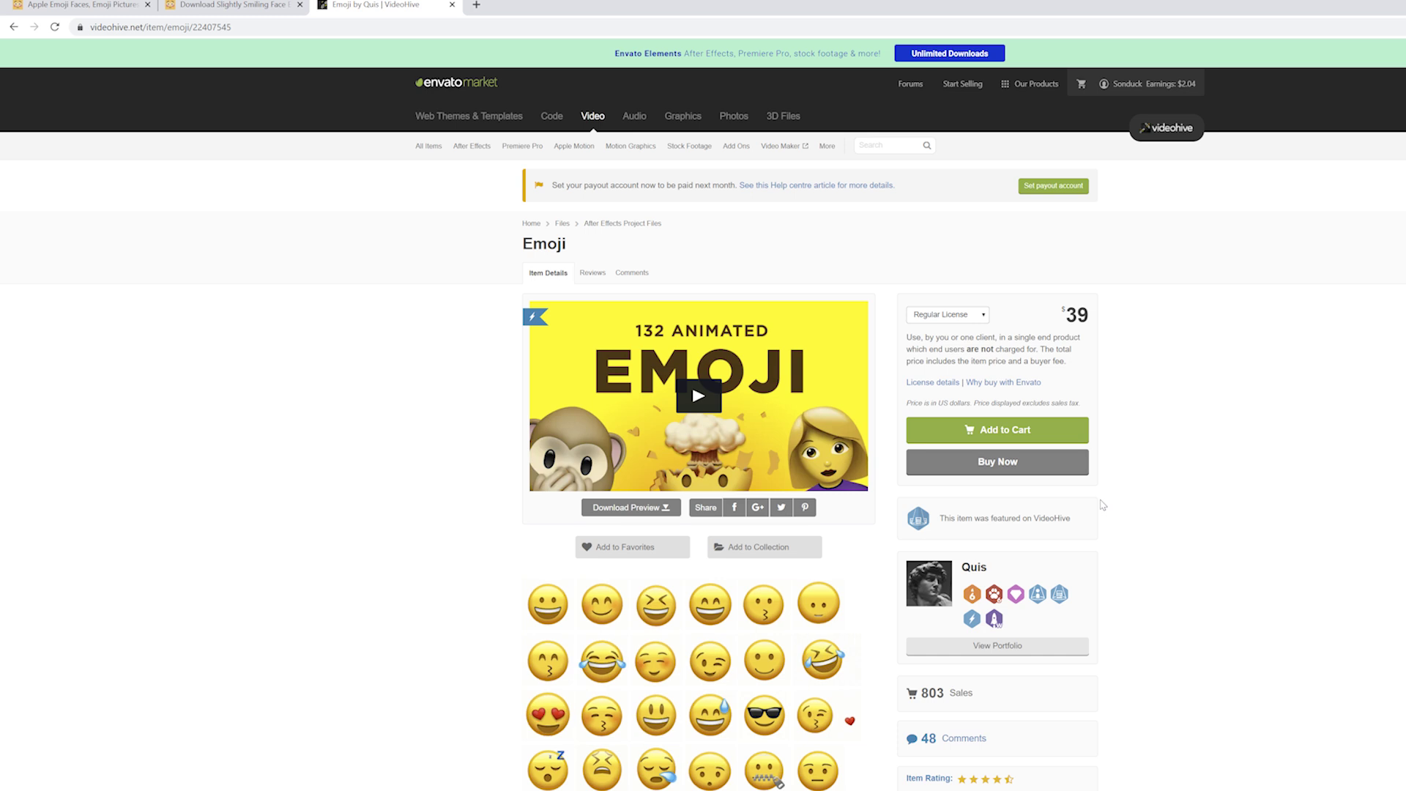
pyautogui.scroll(-3, 1100, 503)
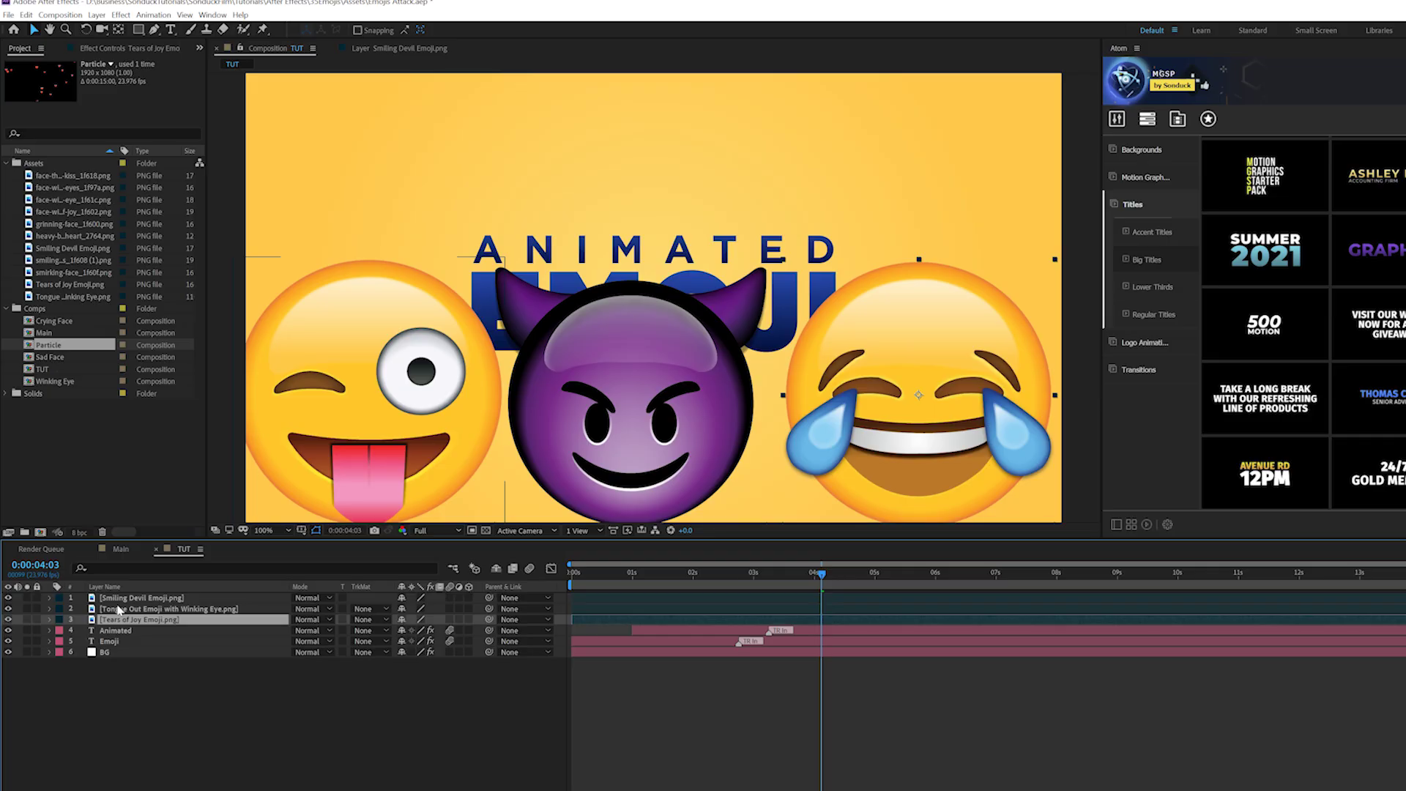
# Hide the winking tongue-out and Tears of Joy emojis and centre the Smiling Devil emoji
pyautogui.click(117, 599)
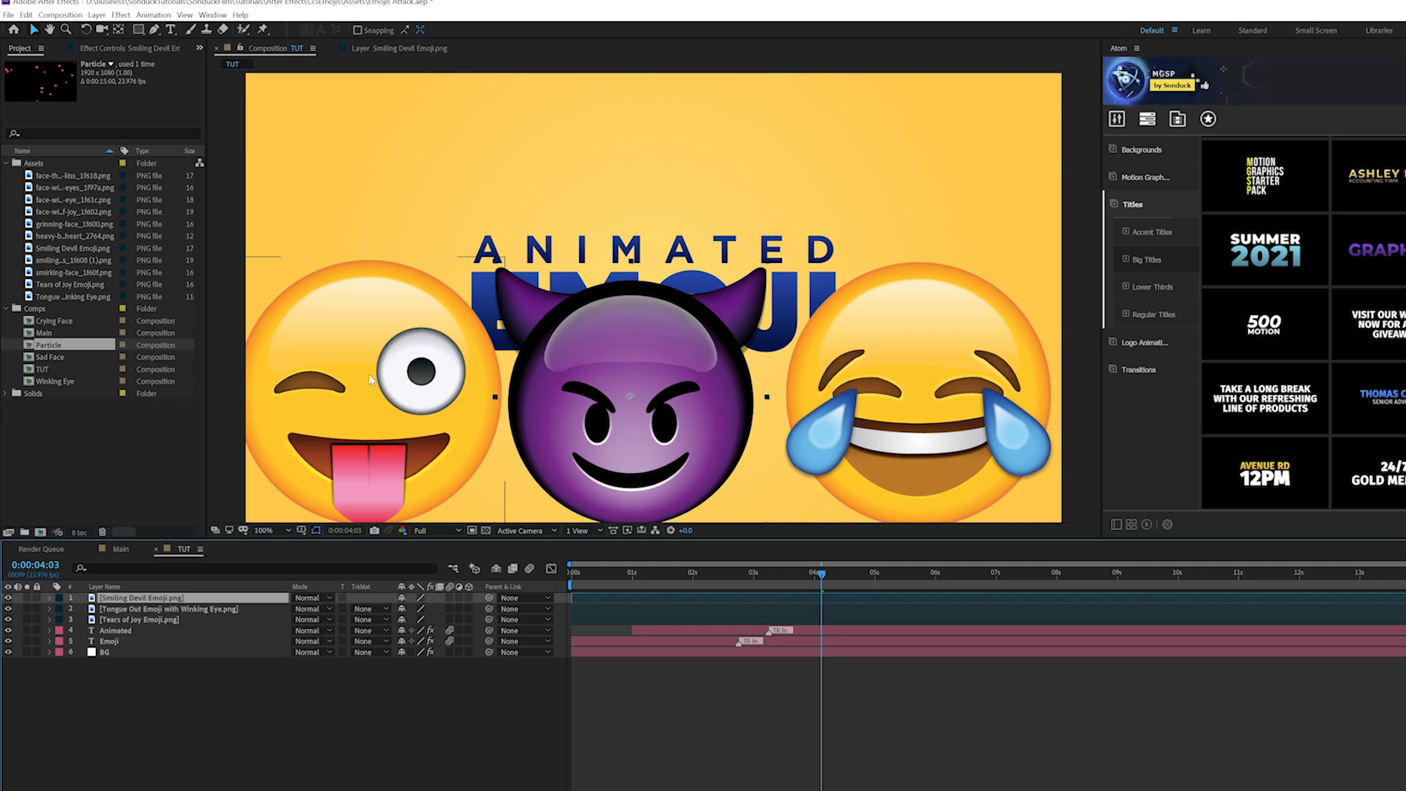
pyautogui.click(8, 609)
pyautogui.click(8, 620)
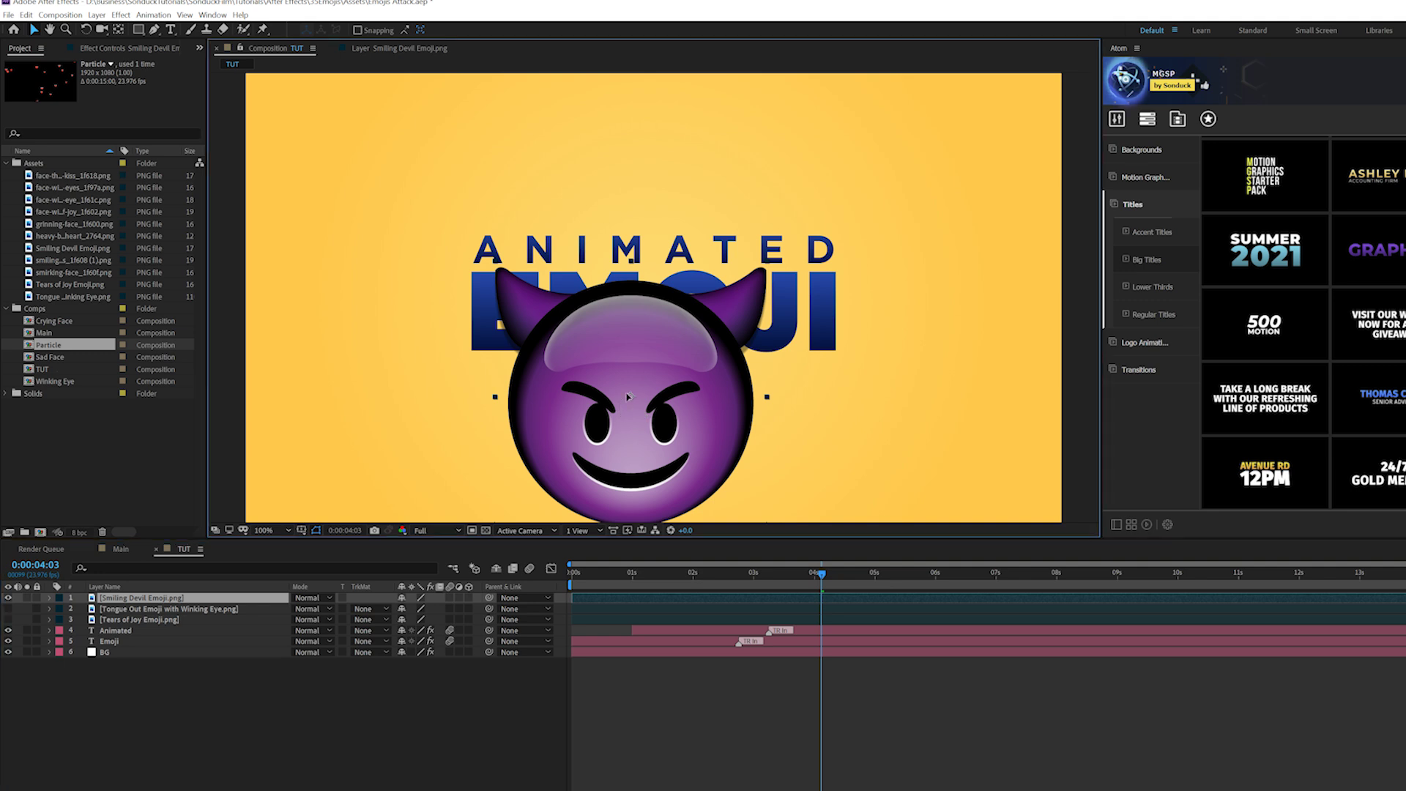
pyautogui.moveTo(625, 400); pyautogui.dragTo(643, 306)
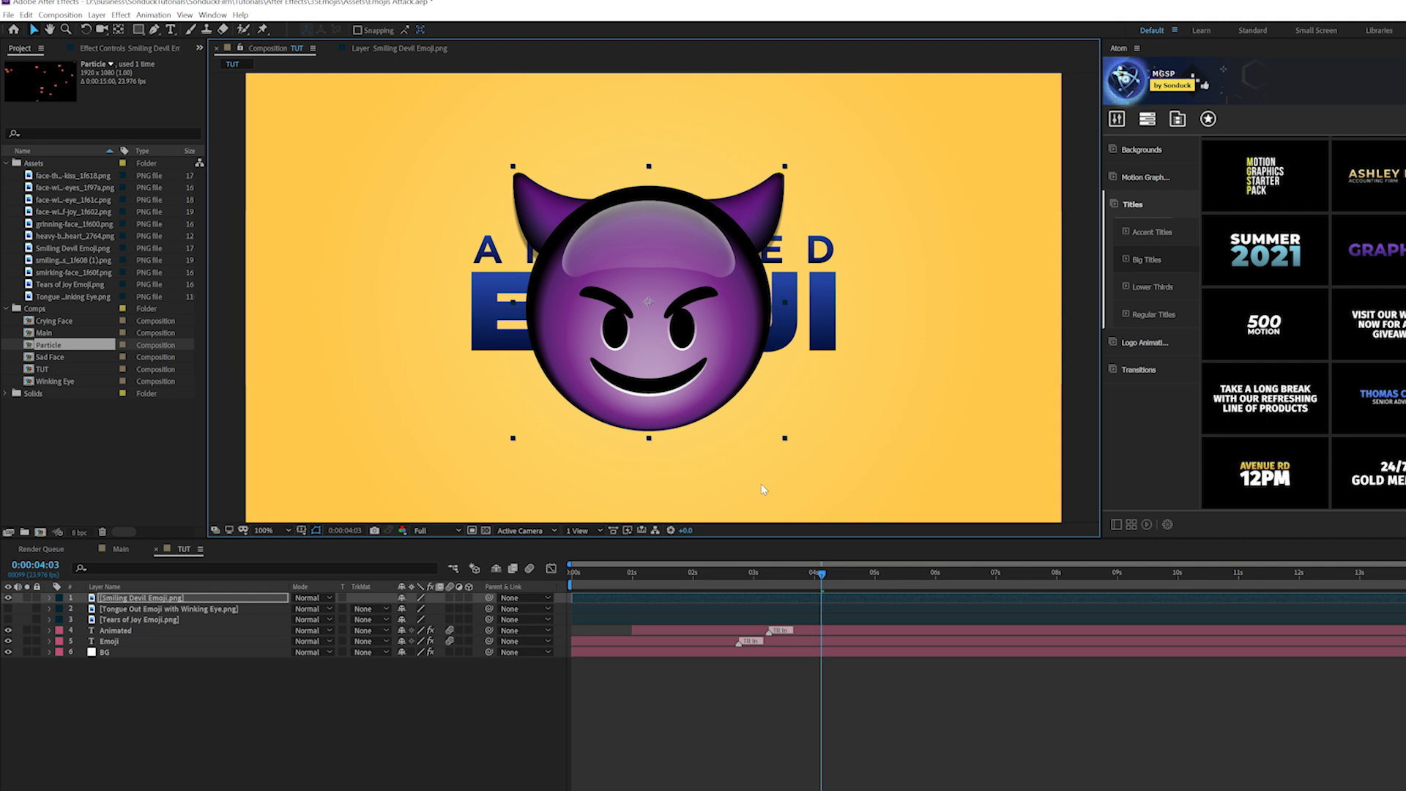
pyautogui.click(154, 600)
# Open the Smiling Devil Emoji layer in its Layer panel, choose the Puppet Position Pin Tool, and go to frame 0
pyautogui.doubleClick(155, 600)
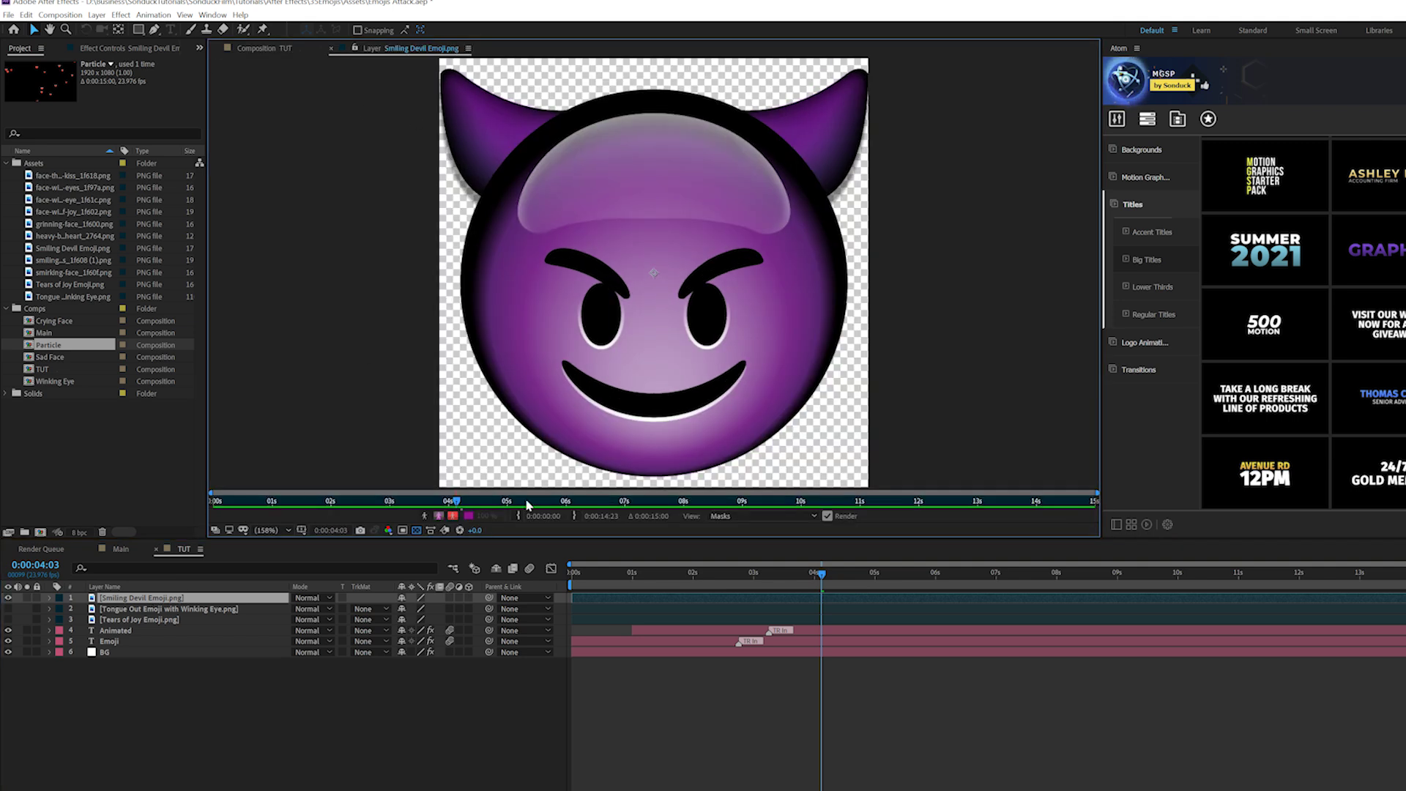
pyautogui.click(416, 531)
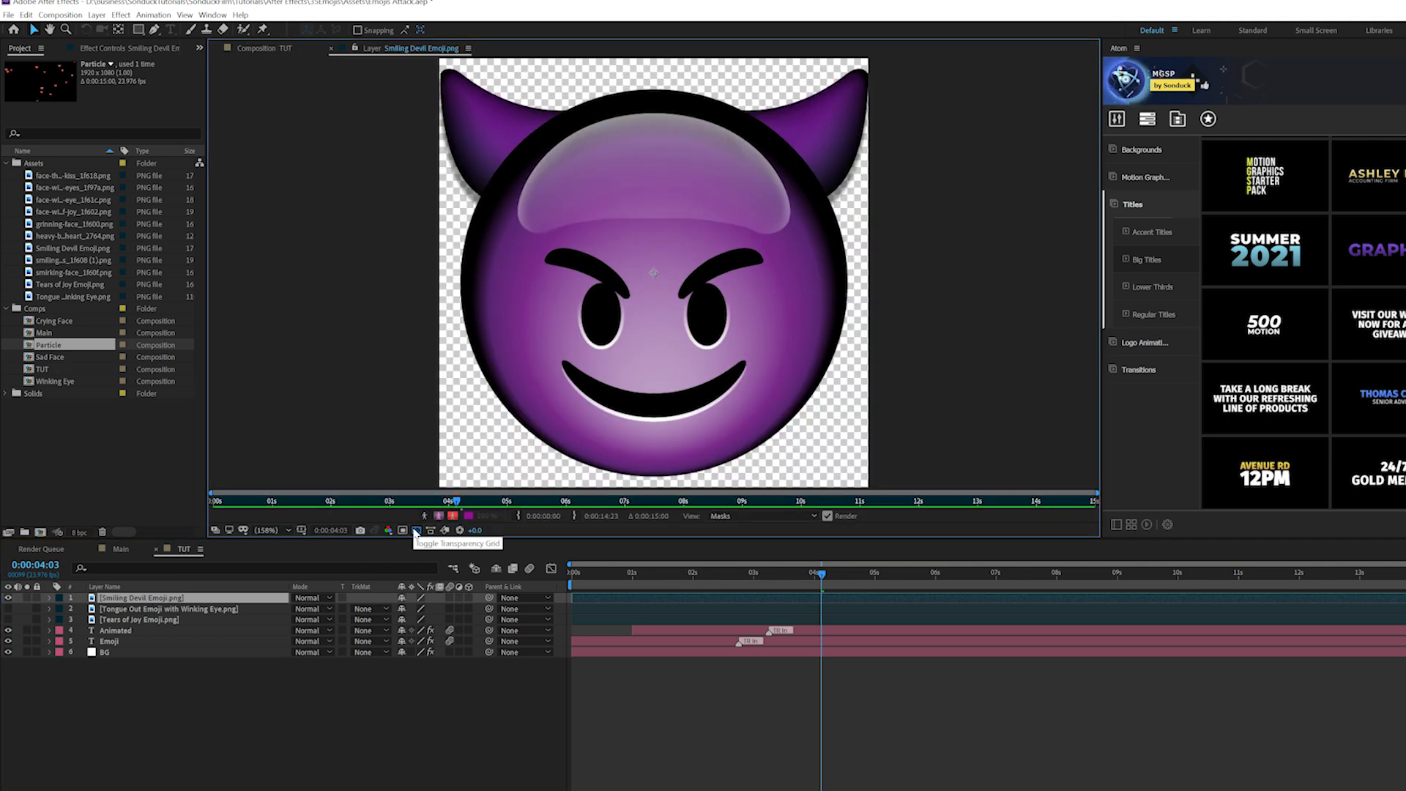
pyautogui.click(262, 29)
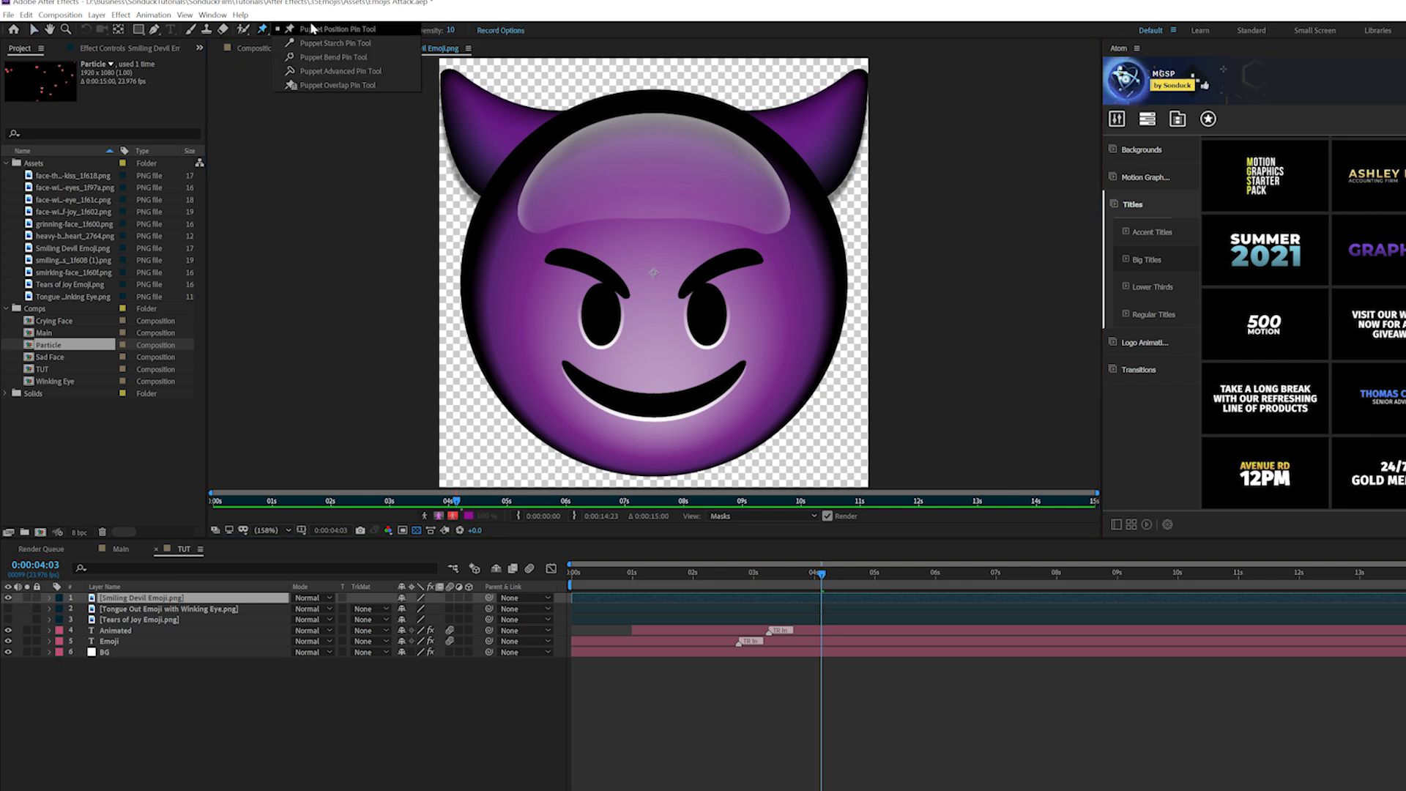
pyautogui.click(349, 30)
pyautogui.press('Home')
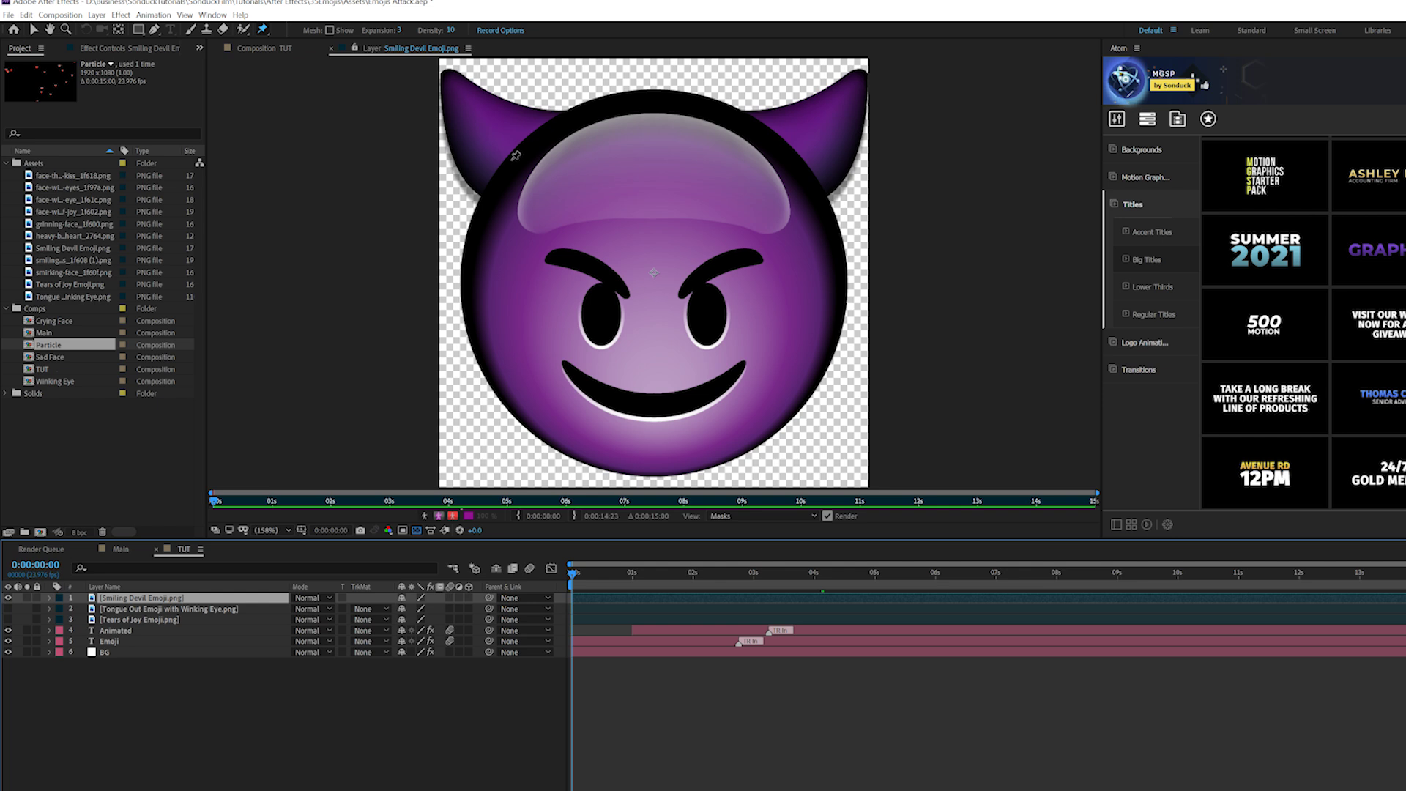
# Pin both horn tips, the right edge and the lower-left edge, undoing the test horn bends
pyautogui.click(487, 190)
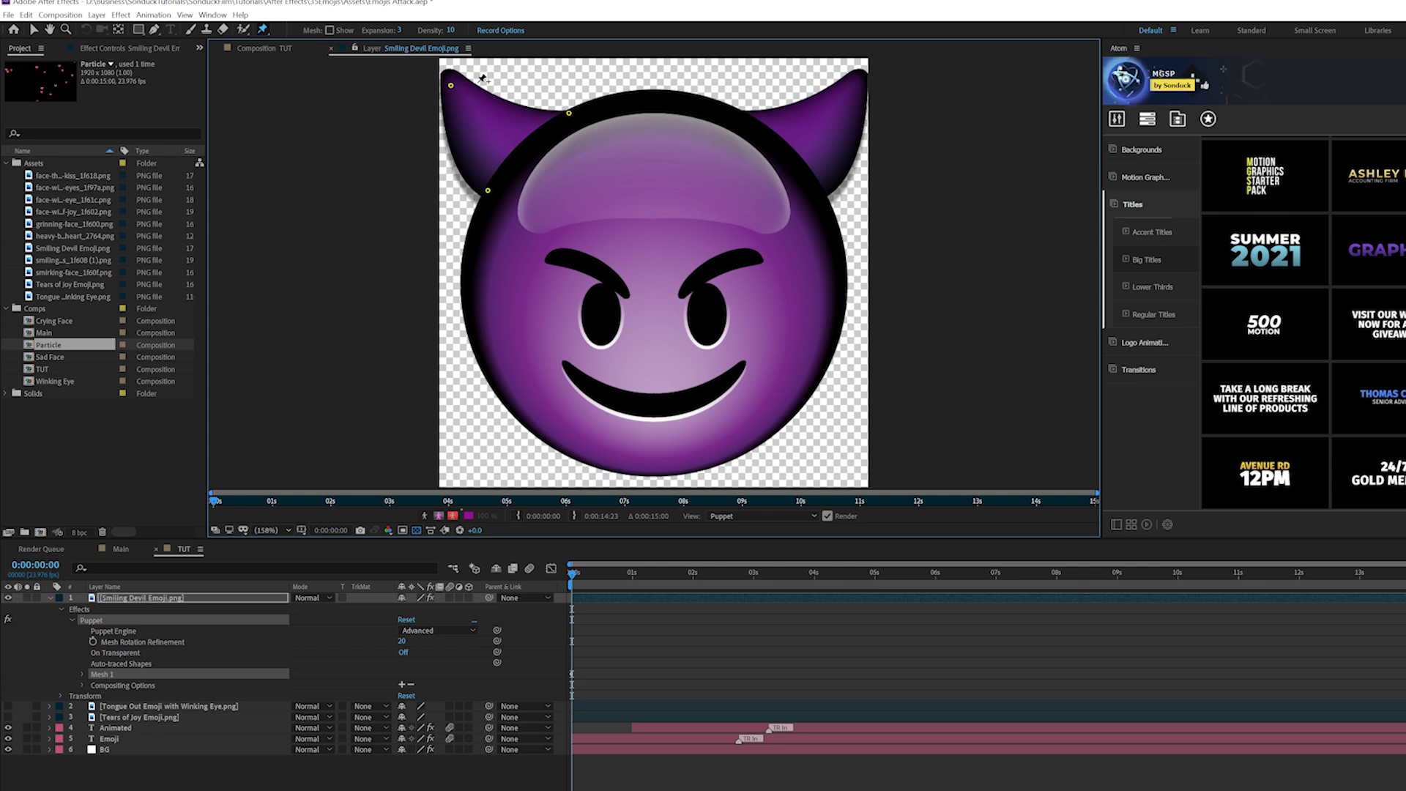
pyautogui.moveTo(450, 85); pyautogui.dragTo(480, 100)
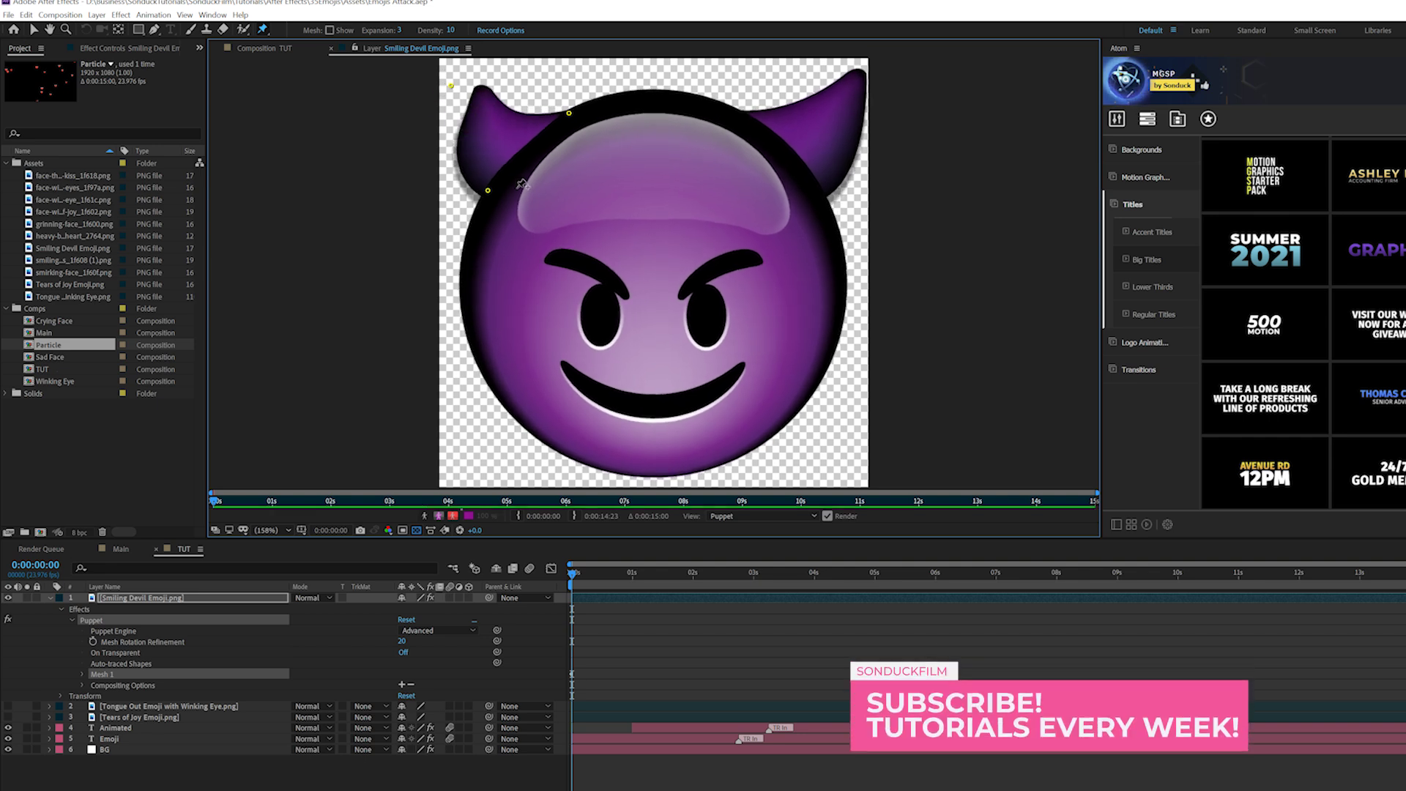
pyautogui.hotkey('ctrl', 'z')
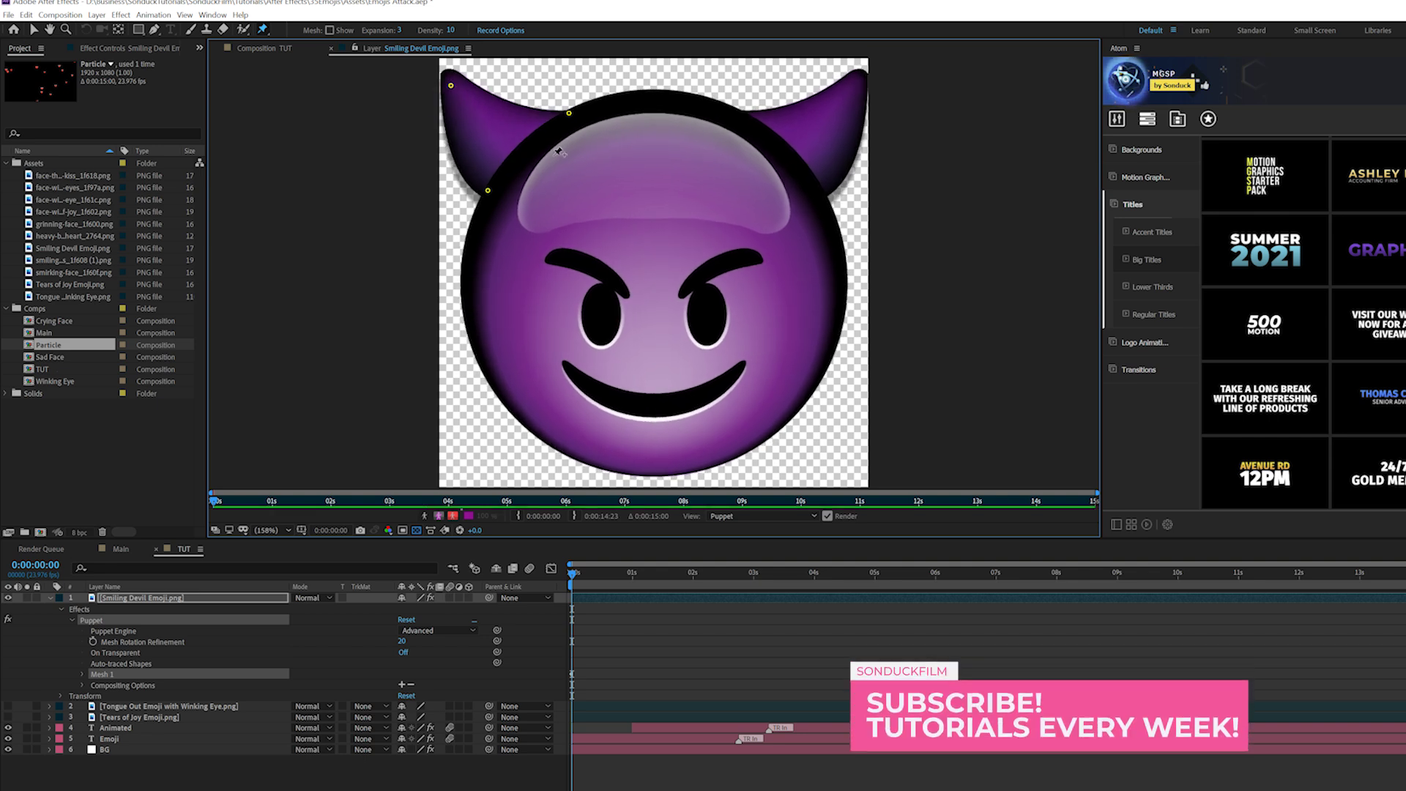
pyautogui.click(734, 113)
pyautogui.click(823, 203)
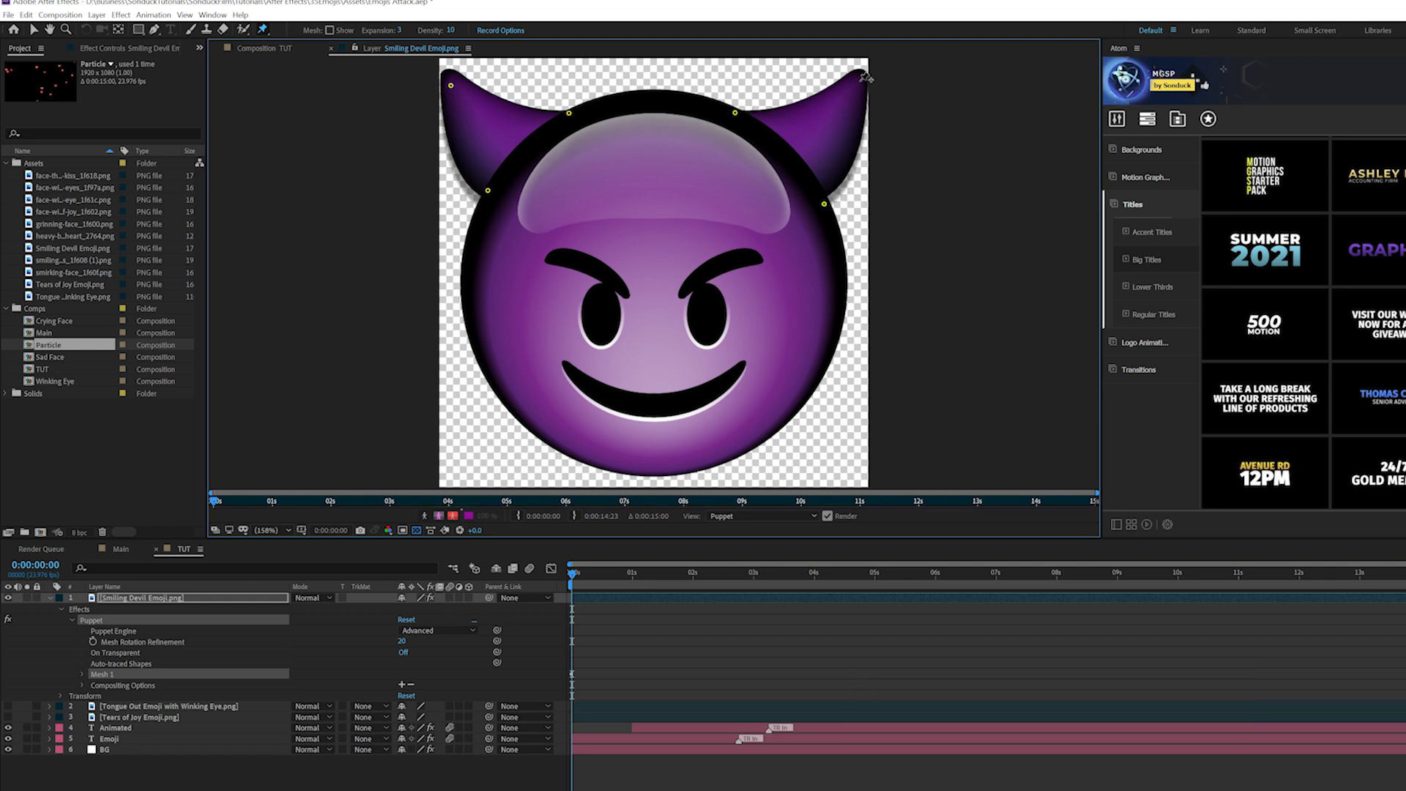
pyautogui.moveTo(863, 73); pyautogui.dragTo(825, 74)
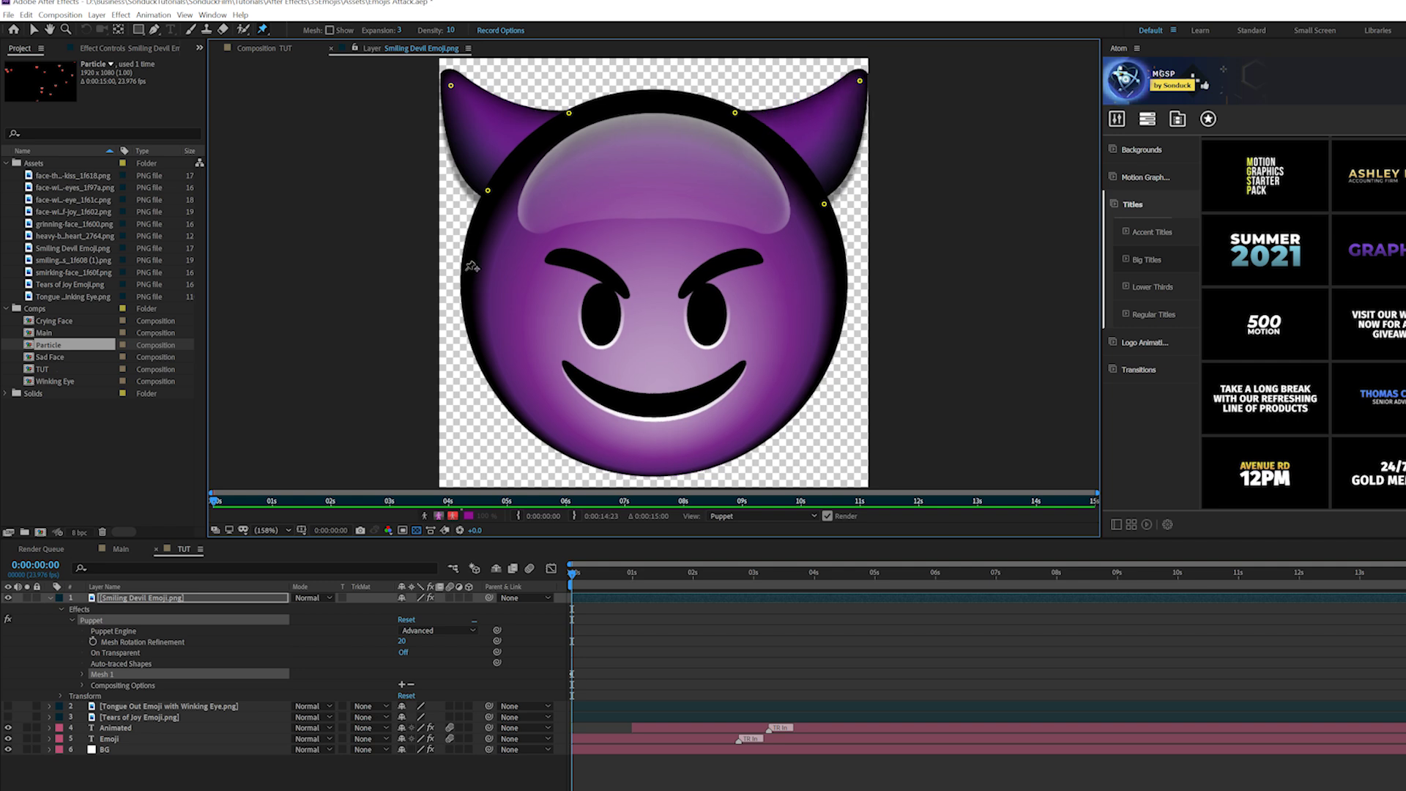
pyautogui.click(507, 401)
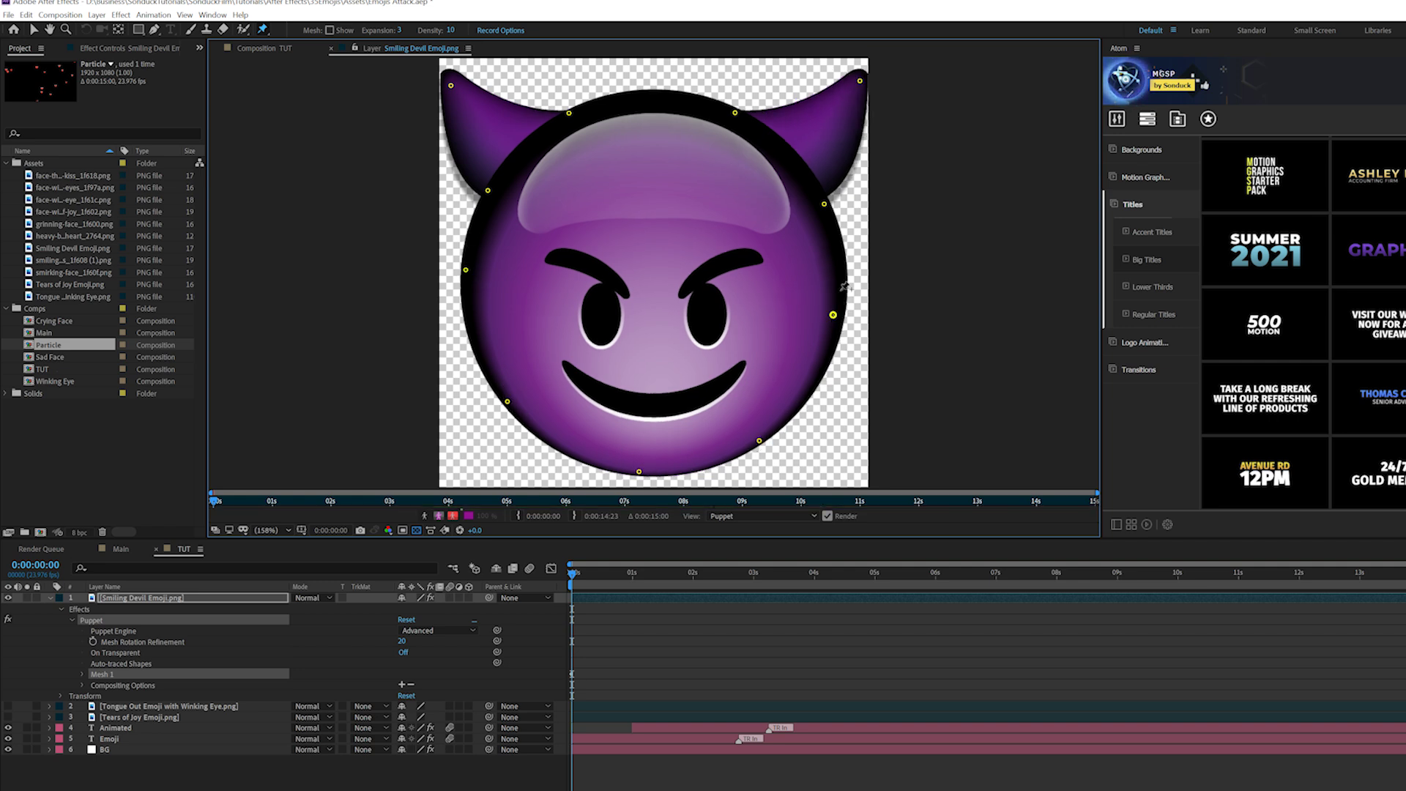
pyautogui.moveTo(851, 74); pyautogui.dragTo(788, 63)
pyautogui.hotkey('ctrl', 'z')
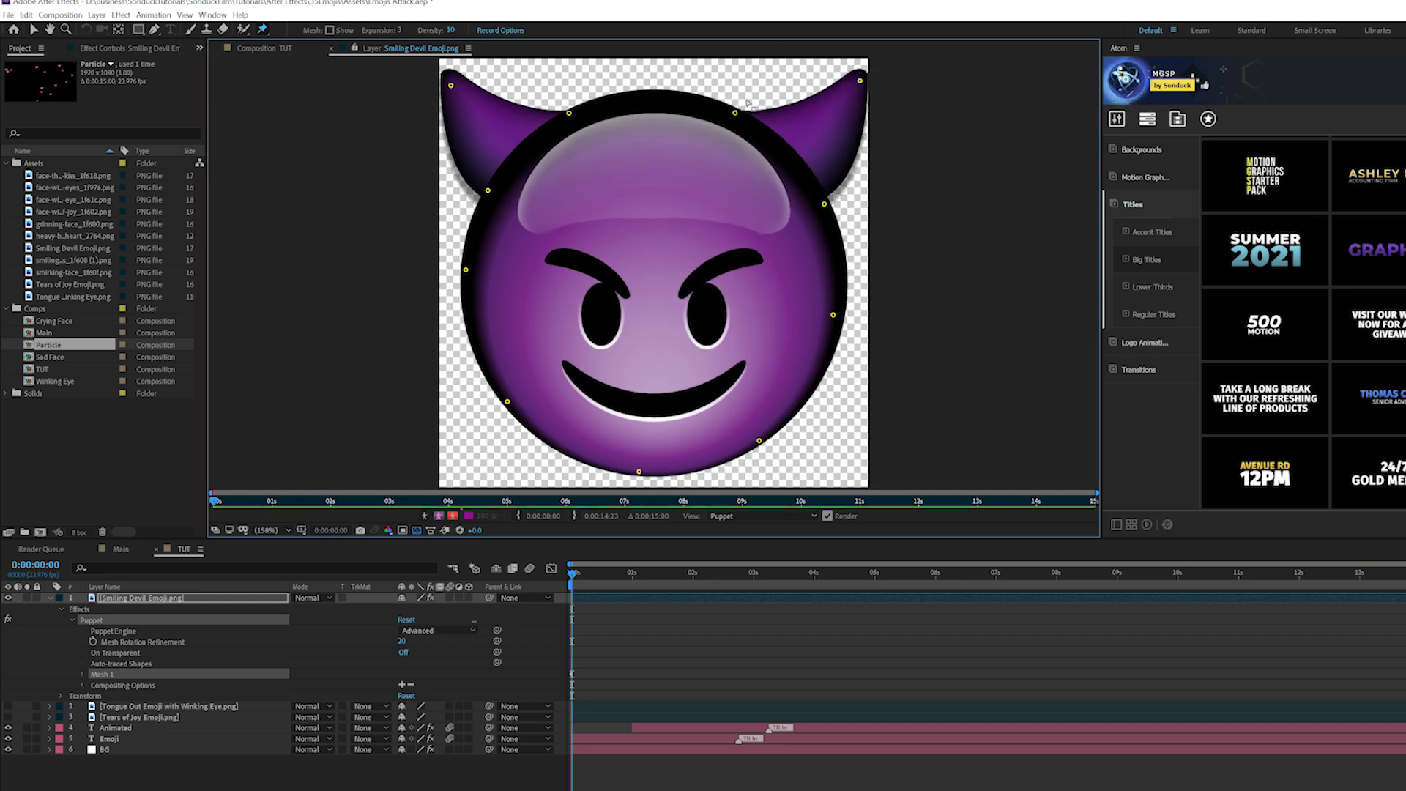
# Add pins between the eyebrows, along the top rim, and on the lower-left and bottom edges
pyautogui.click(648, 239)
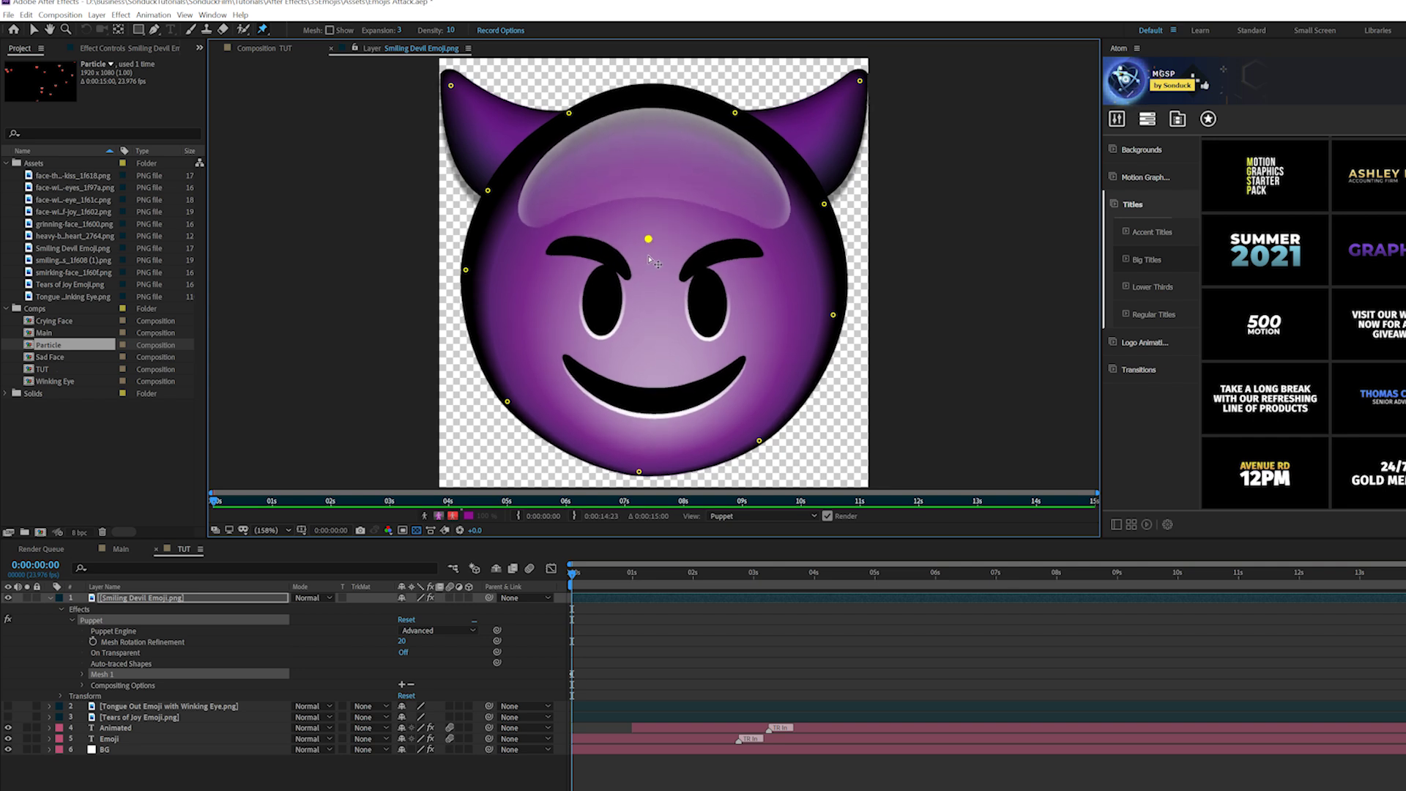
pyautogui.moveTo(648, 238)
pyautogui.mouseDown()
pyautogui.moveTo(641, 191)
pyautogui.moveTo(656, 210)
pyautogui.moveTo(645, 256)
pyautogui.mouseUp()
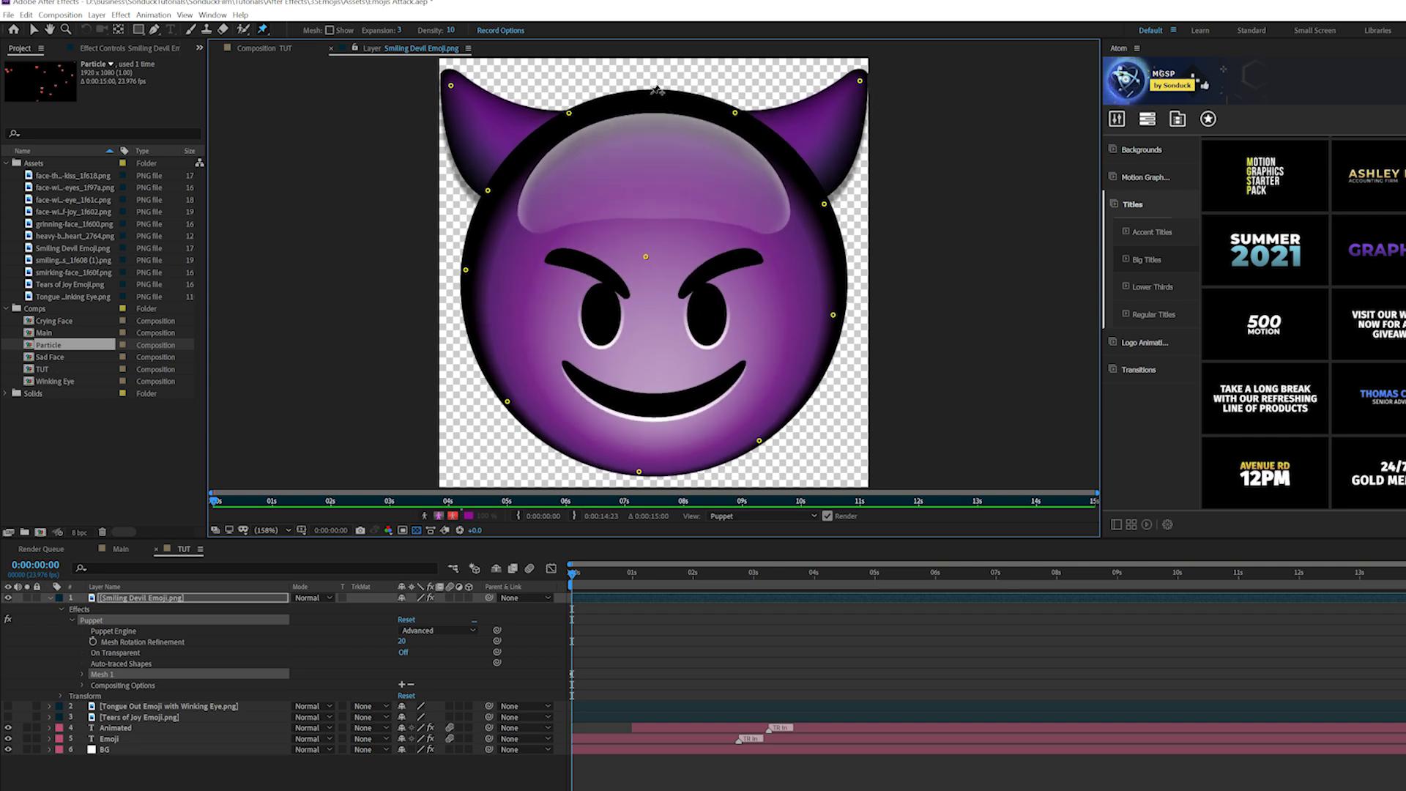
pyautogui.click(651, 92)
pyautogui.moveTo(649, 257)
pyautogui.mouseDown()
pyautogui.moveTo(643, 184)
pyautogui.moveTo(646, 256)
pyautogui.mouseUp()
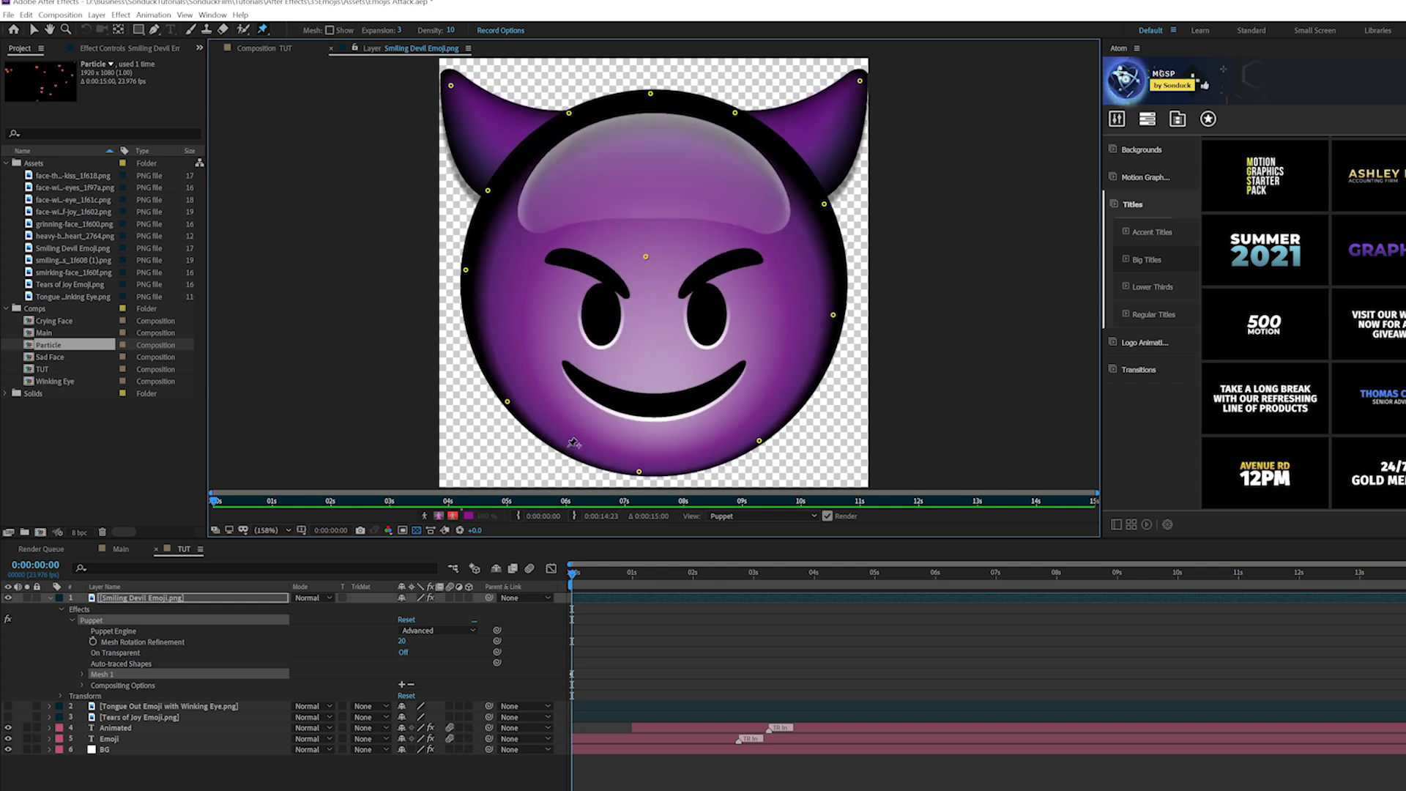
pyautogui.click(476, 350)
pyautogui.click(709, 462)
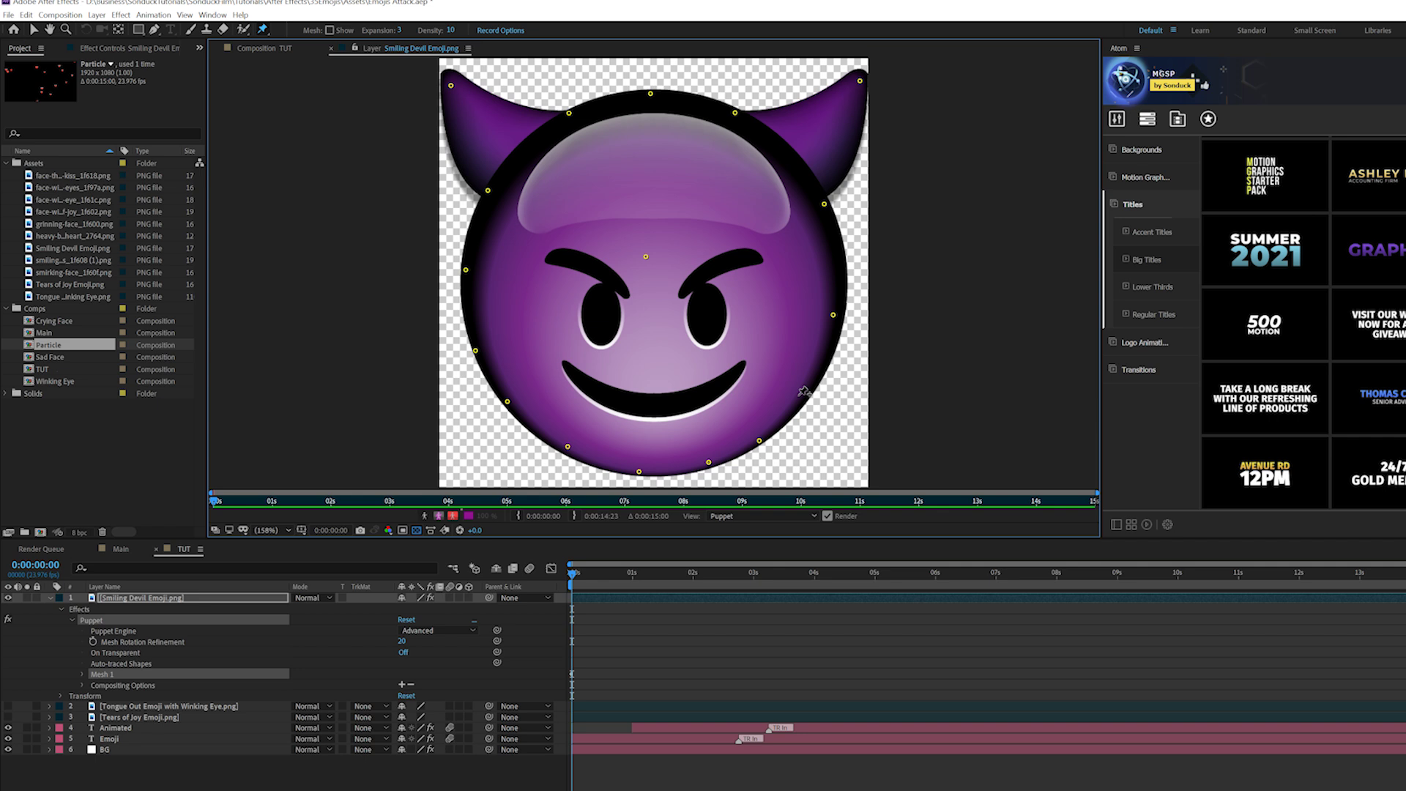
pyautogui.click(784, 147)
pyautogui.click(692, 98)
pyautogui.click(609, 101)
pyautogui.click(523, 147)
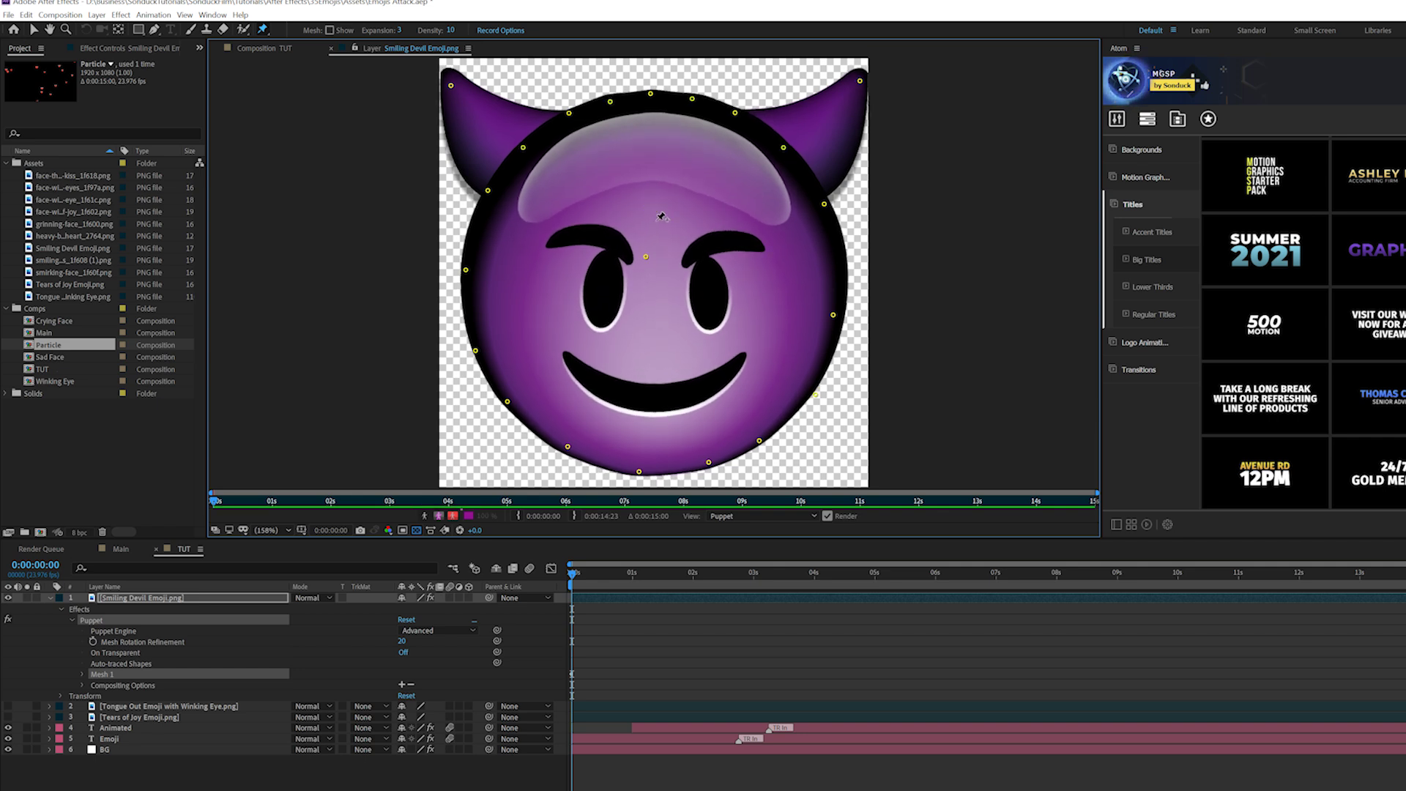
# At 0:00:00:17, raise the forehead pin and bend both horn pins inward, then reveal keyframes
pyautogui.moveTo(584, 575); pyautogui.dragTo(617, 582)
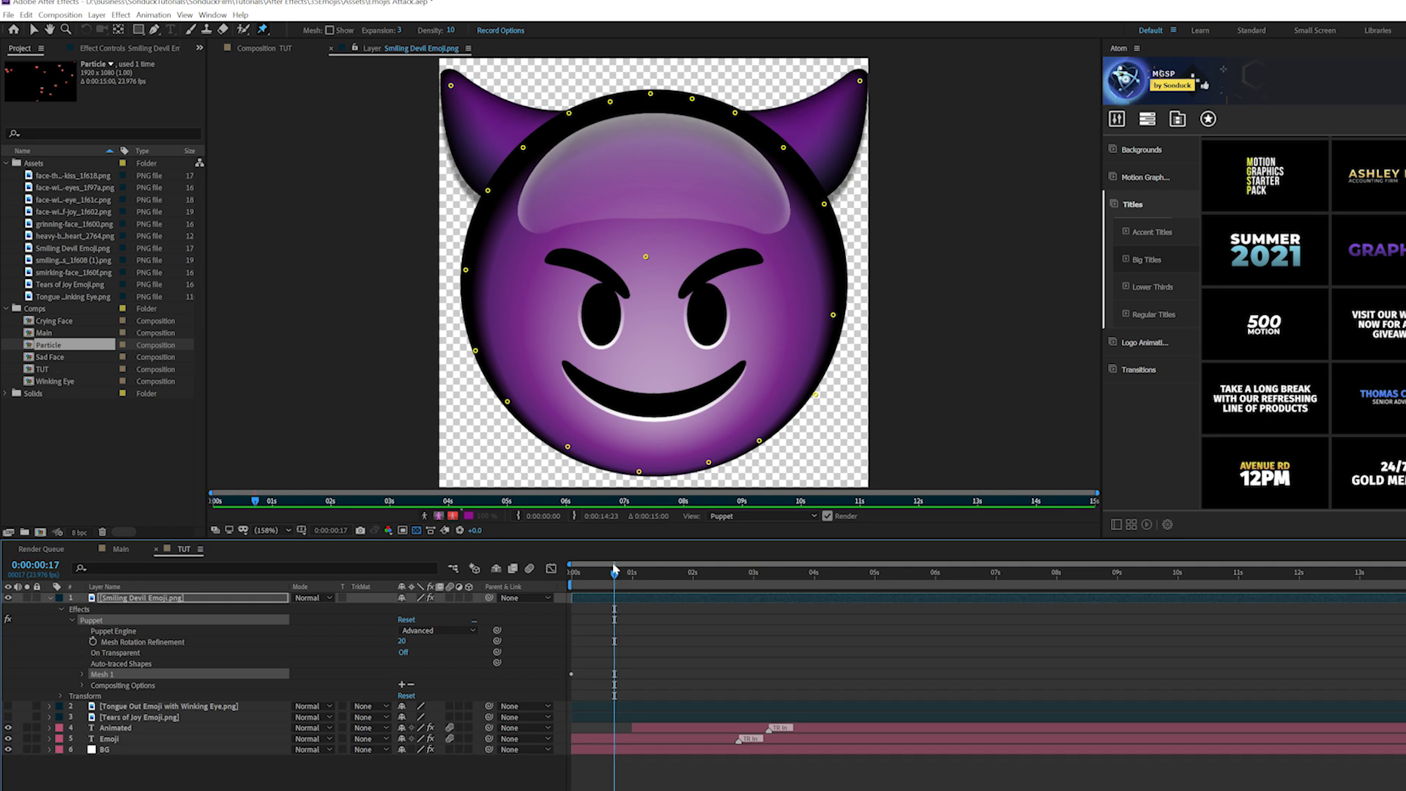
pyautogui.moveTo(649, 256); pyautogui.dragTo(650, 214)
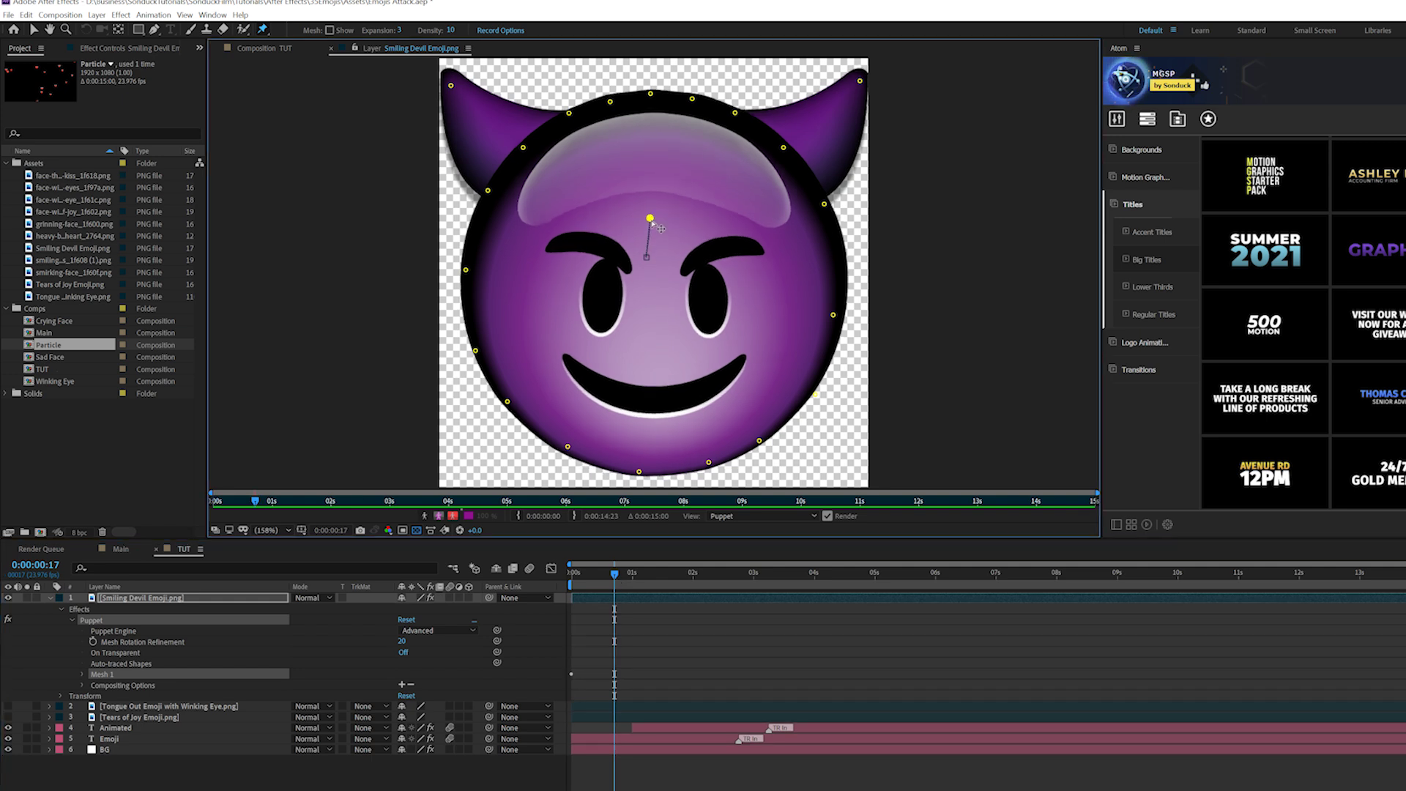
pyautogui.moveTo(451, 84); pyautogui.dragTo(480, 77)
pyautogui.moveTo(860, 80); pyautogui.dragTo(823, 73)
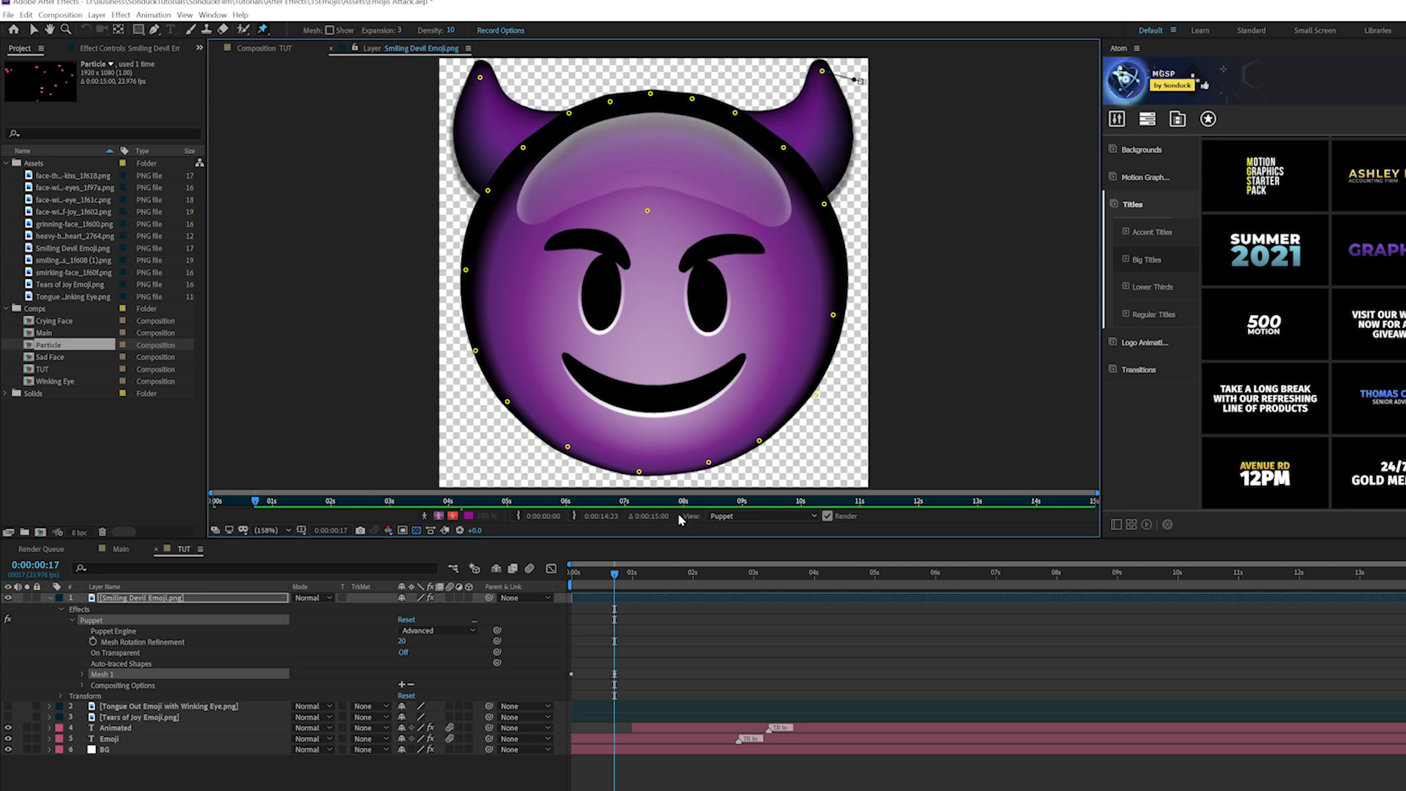
pyautogui.press('u')
pyautogui.scroll(-5, 662, 630)
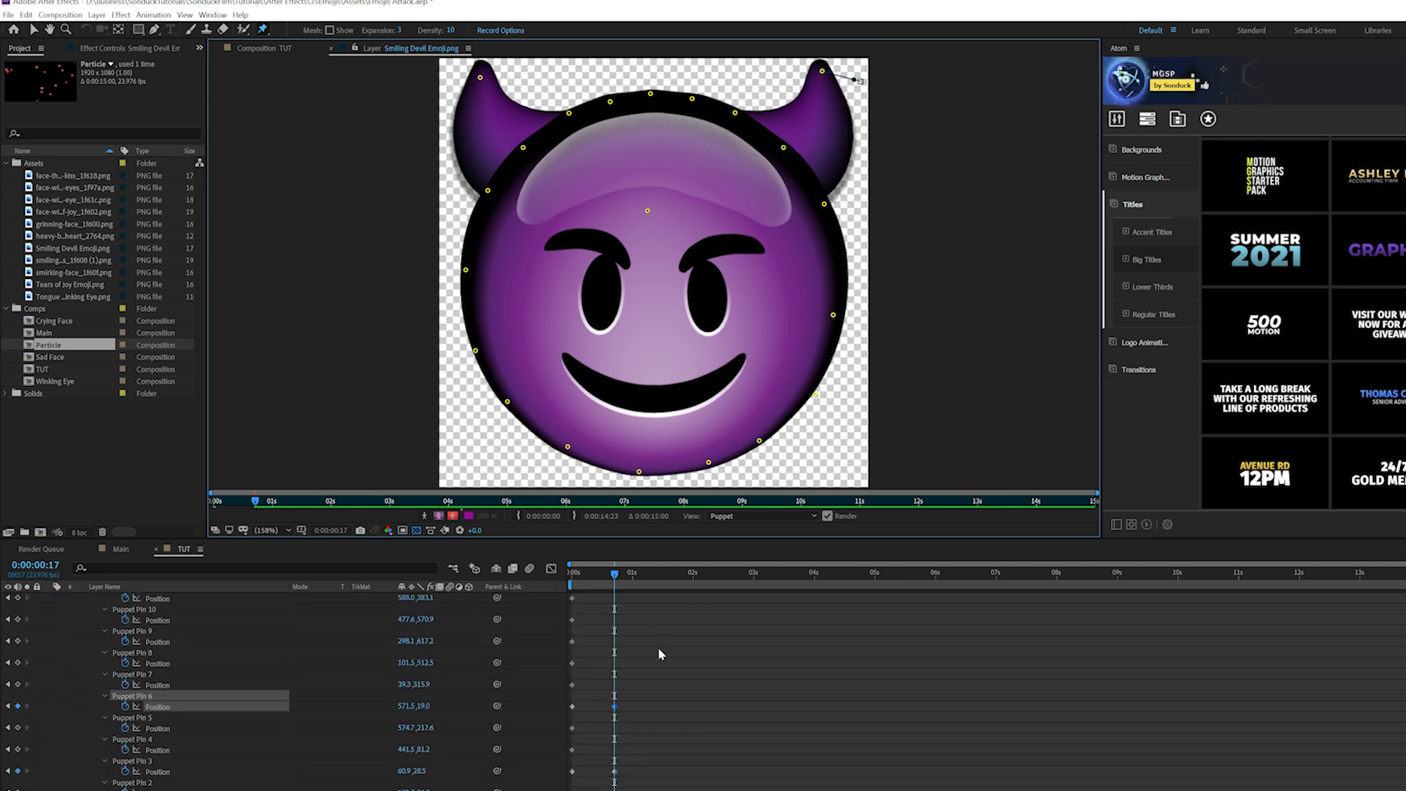
pyautogui.scroll(5, 631, 674)
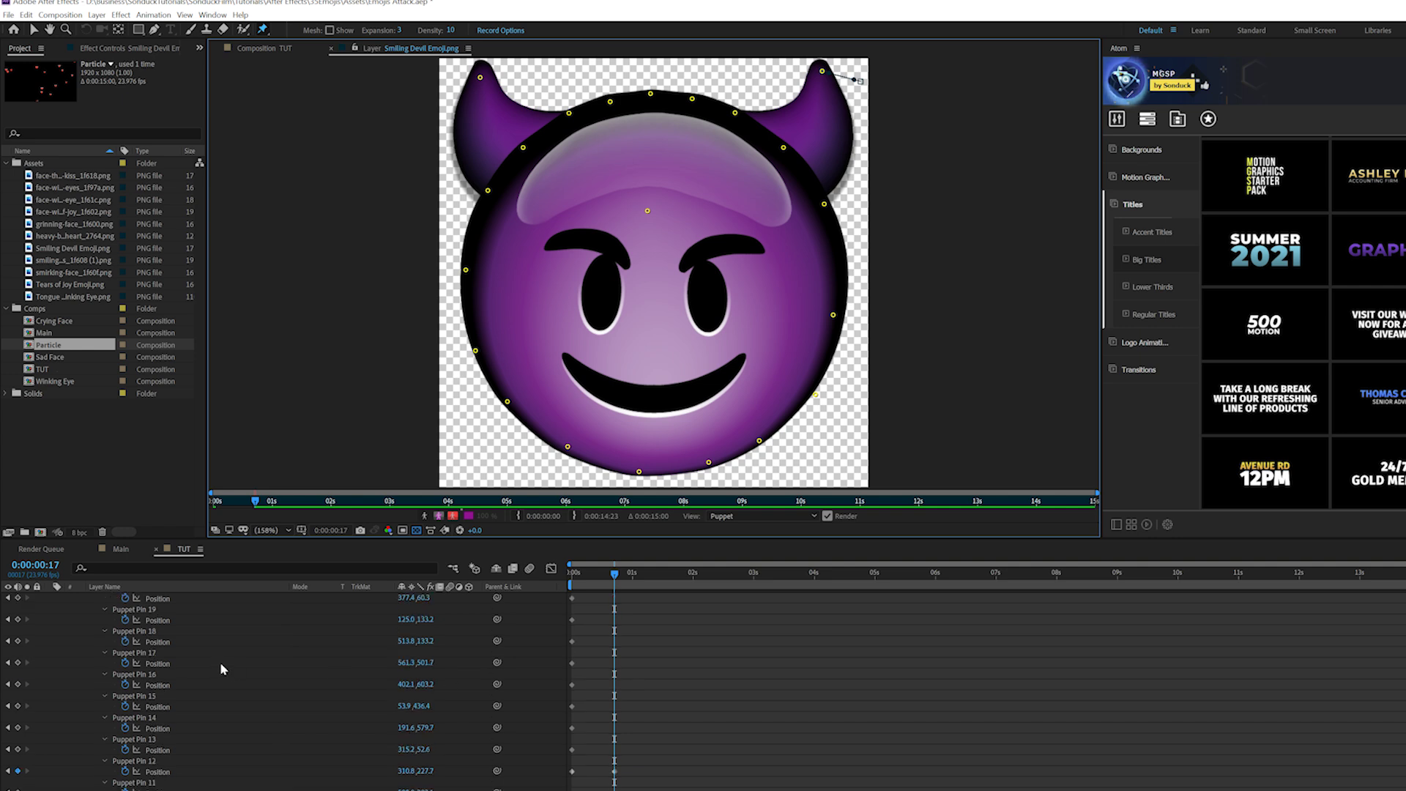
# Remove keyframes from unused Puppet Pins 10 through 7, 5, 4 and 2
pyautogui.scroll(3, 225, 775)
pyautogui.scroll(-7, 190, 671)
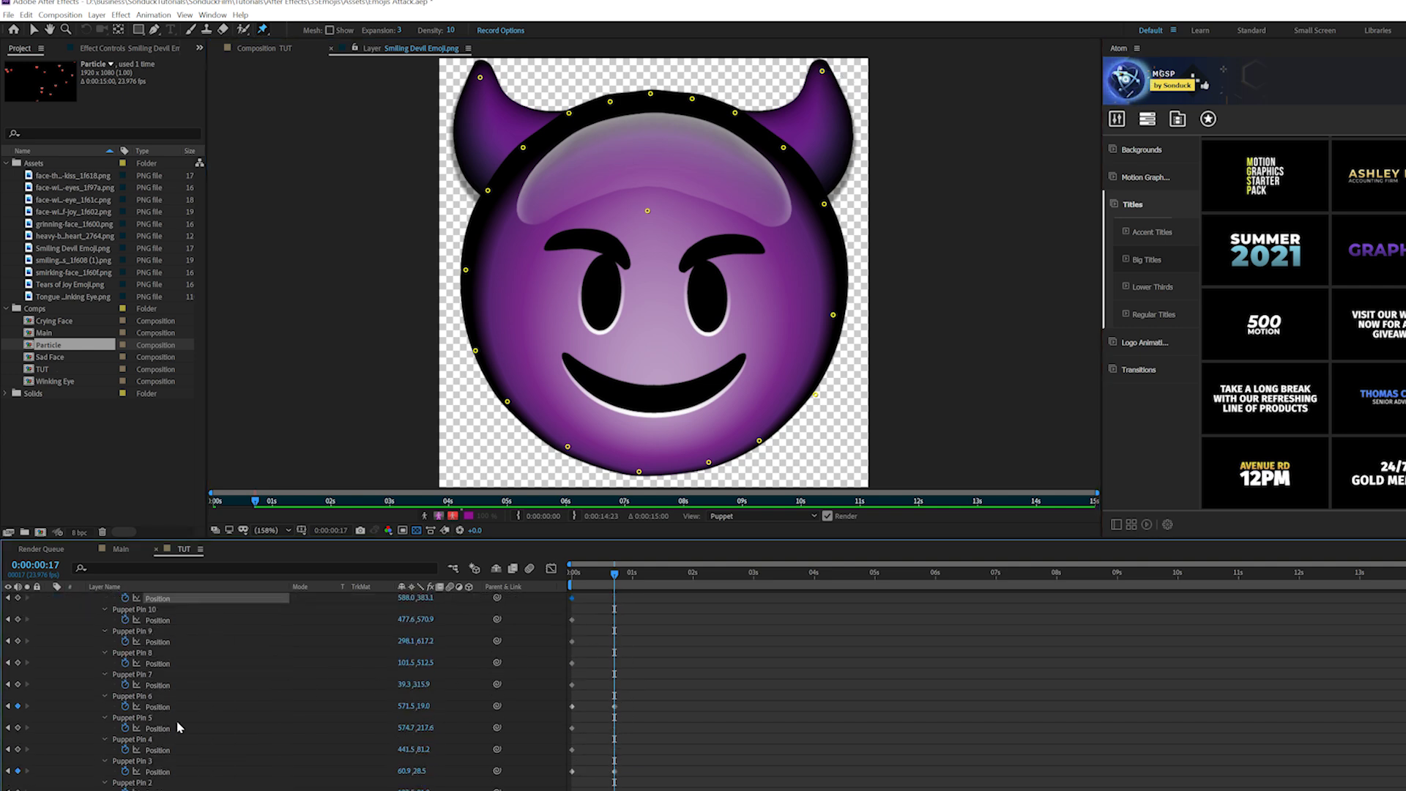
pyautogui.keyDown('shift'); pyautogui.click(142, 680); pyautogui.keyUp('shift')
pyautogui.click(126, 684)
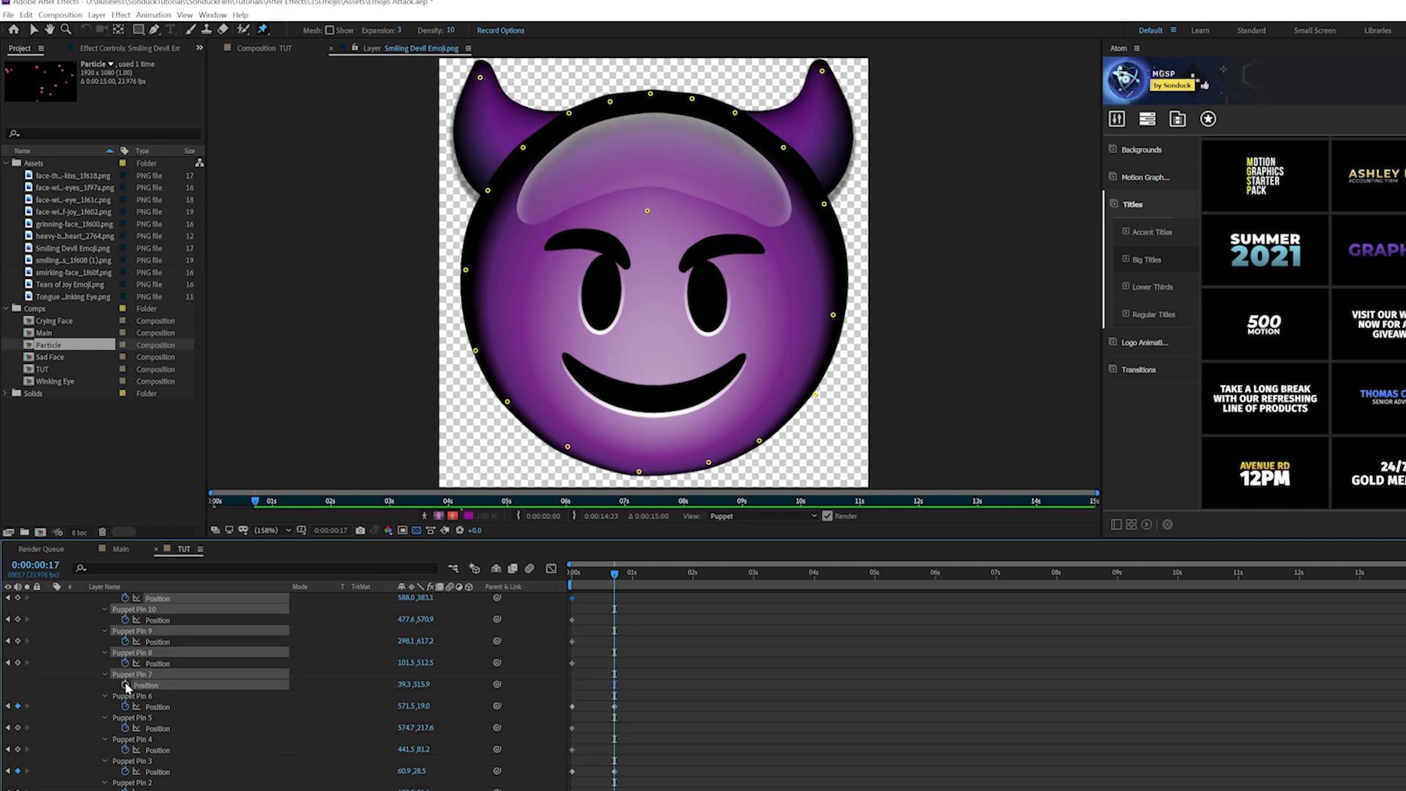
pyautogui.click(149, 729)
pyautogui.click(126, 728)
pyautogui.click(124, 785)
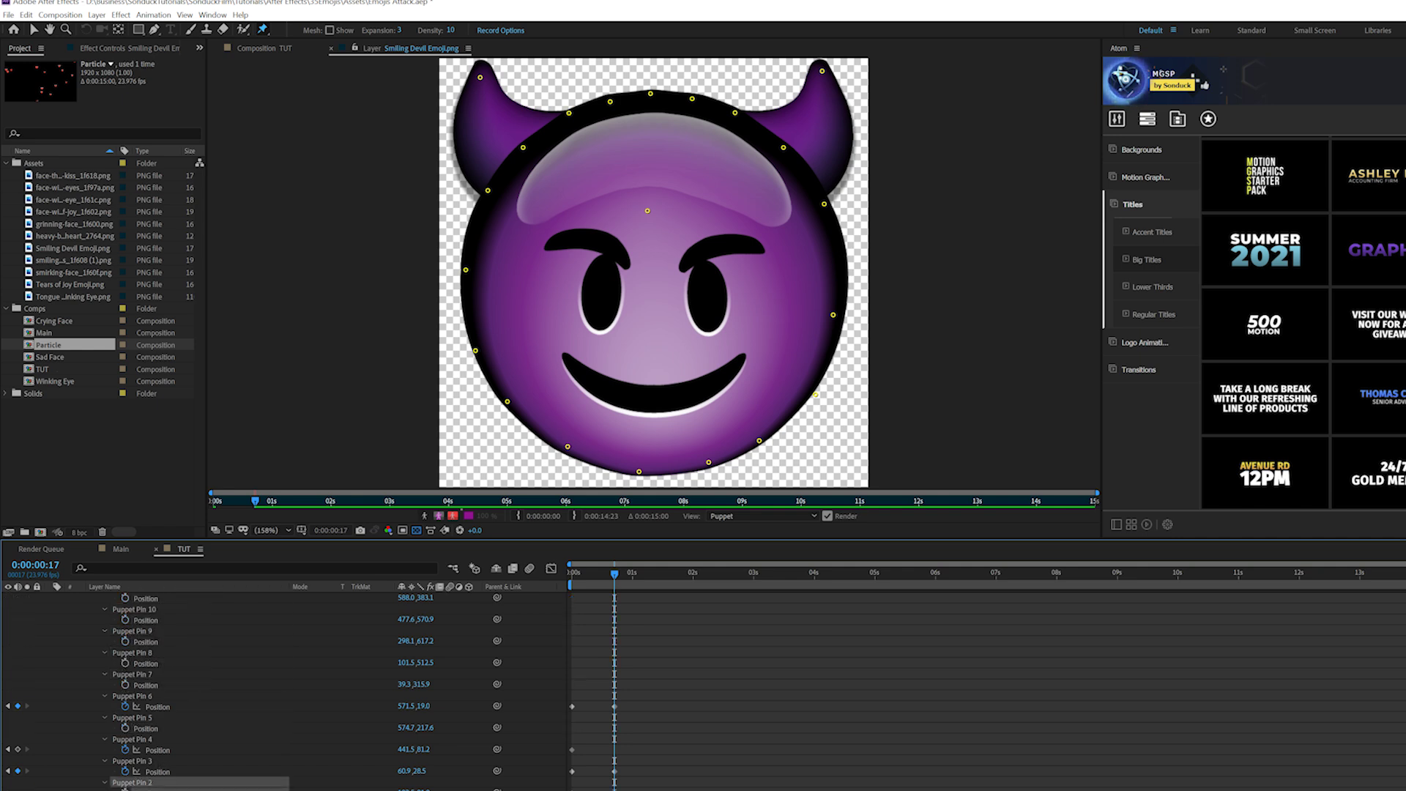
pyautogui.click(113, 784)
pyautogui.click(125, 750)
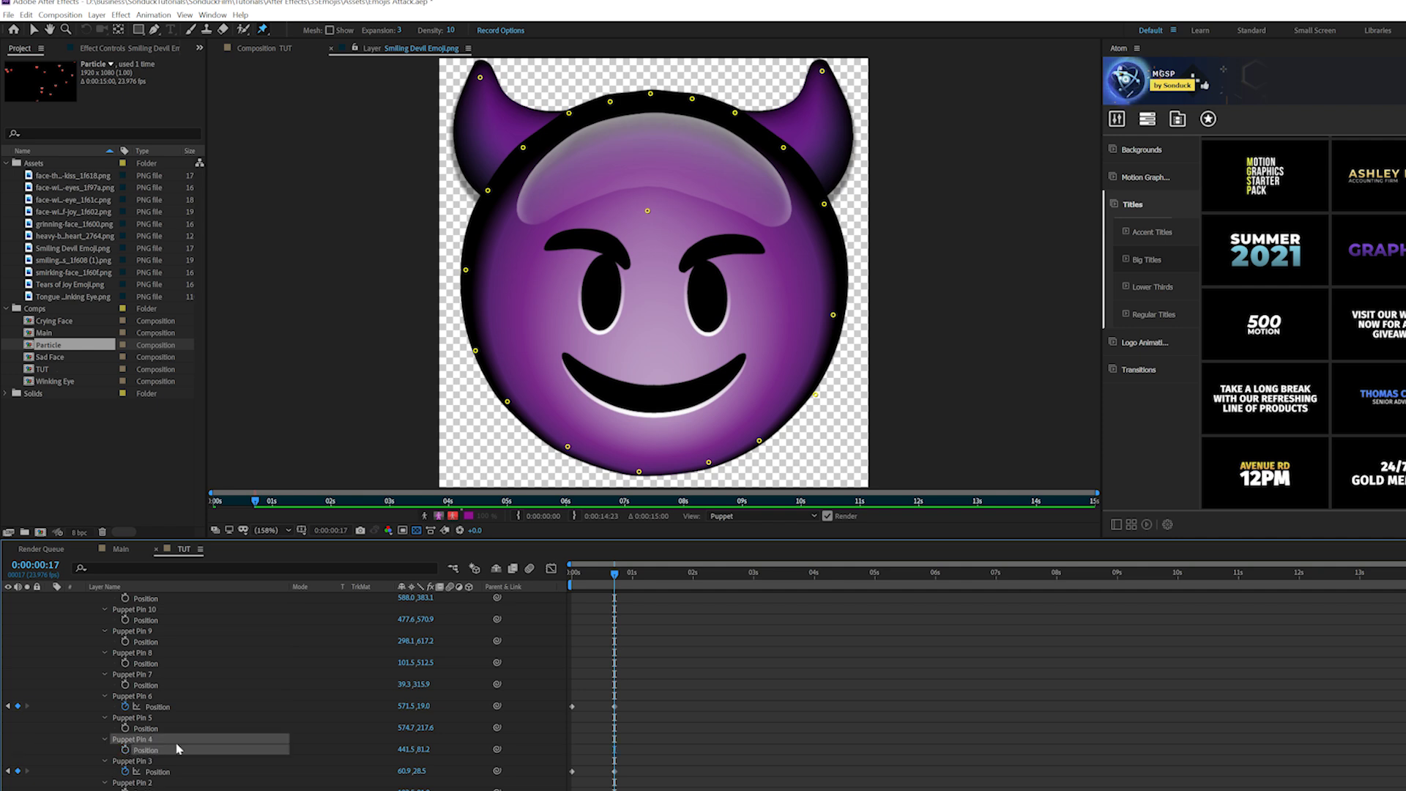
pyautogui.press('u')
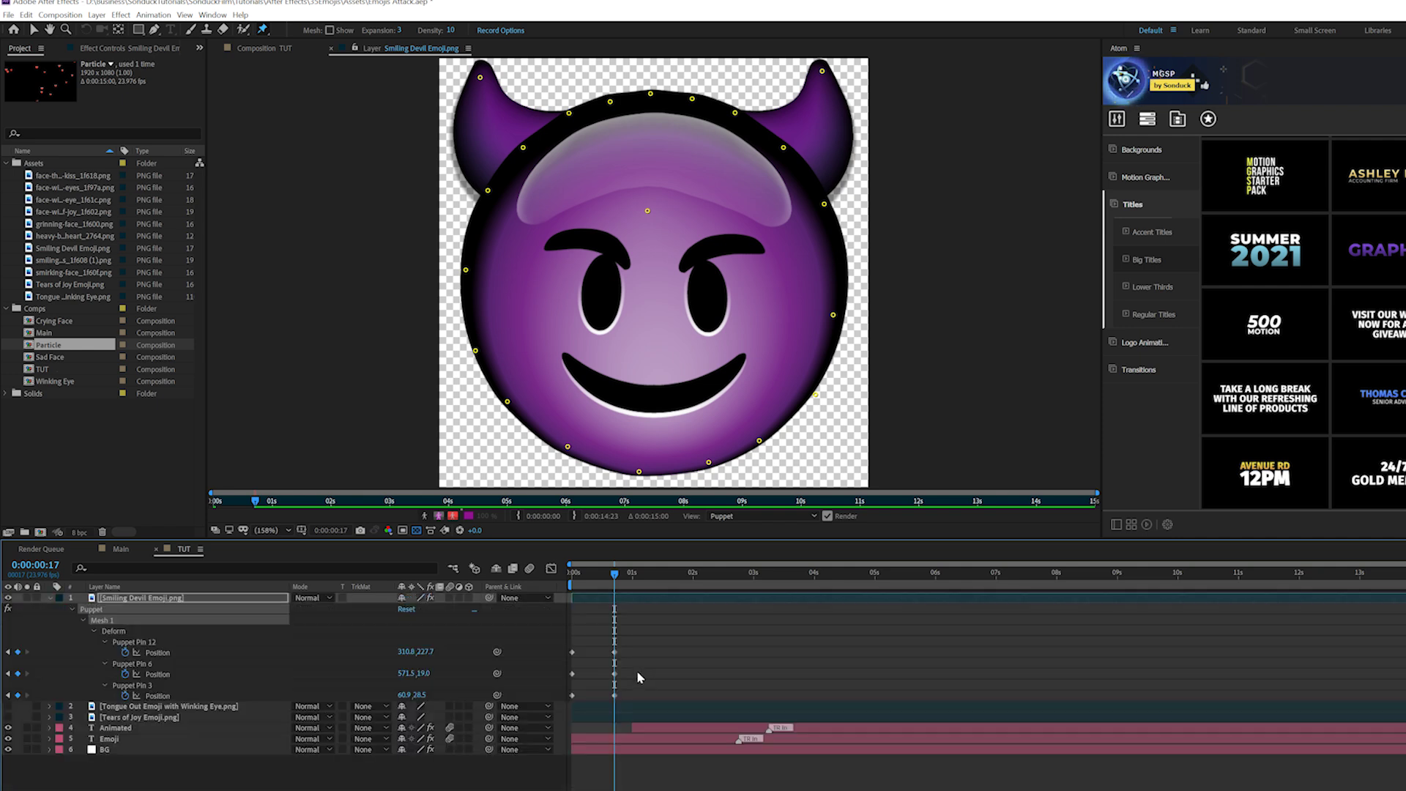
# Repeat the pin 12, 6 and 3 keyframes from 1 second 10 frames to about 6 seconds, then preview
pyautogui.moveTo(646, 630); pyautogui.dragTo(549, 709)
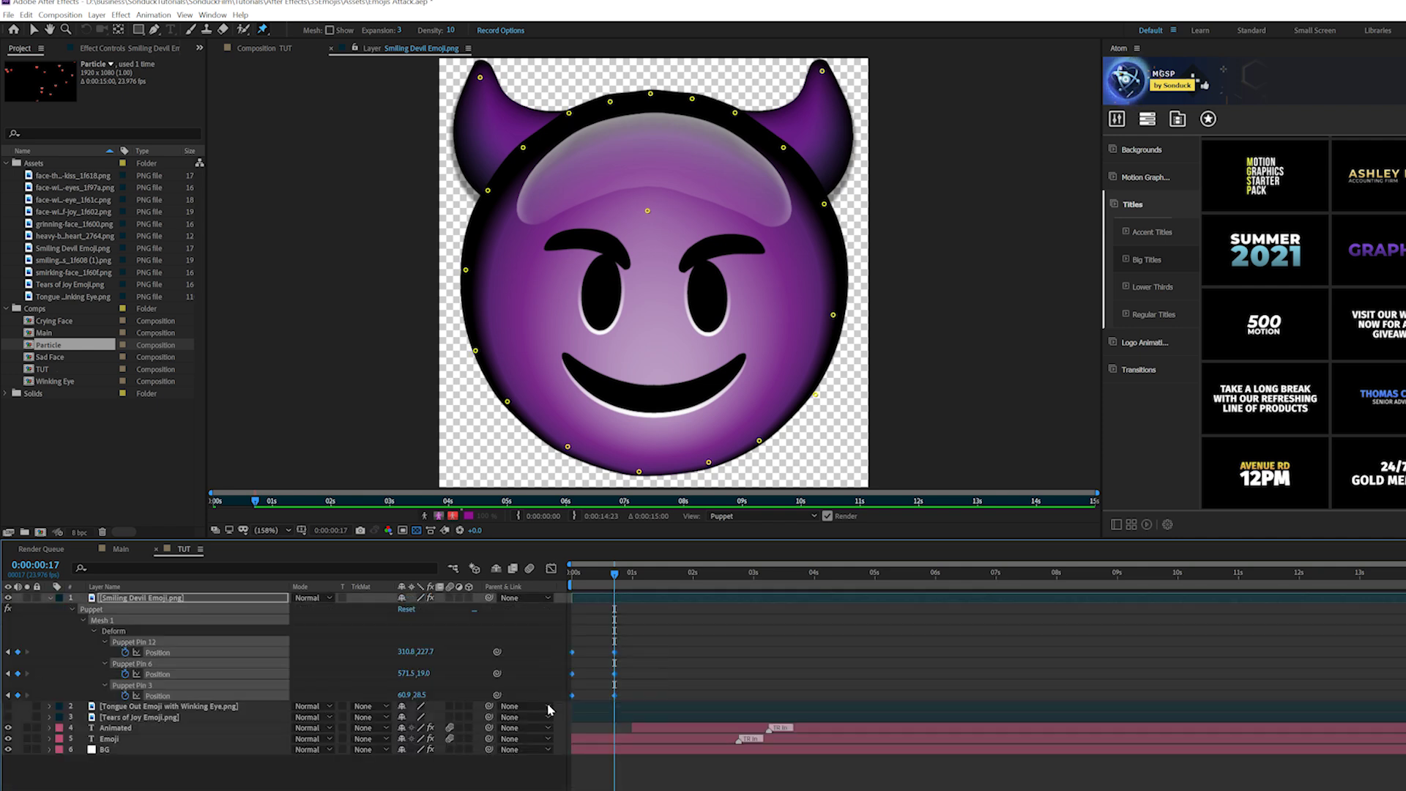
pyautogui.moveTo(631, 576); pyautogui.dragTo(572, 576)
pyautogui.hotkey('ctrl', 'v')
pyautogui.hotkey('ctrl', 'v')
pyautogui.hotkey('ctrl', 'v')
pyautogui.hotkey('ctrl', 'v')
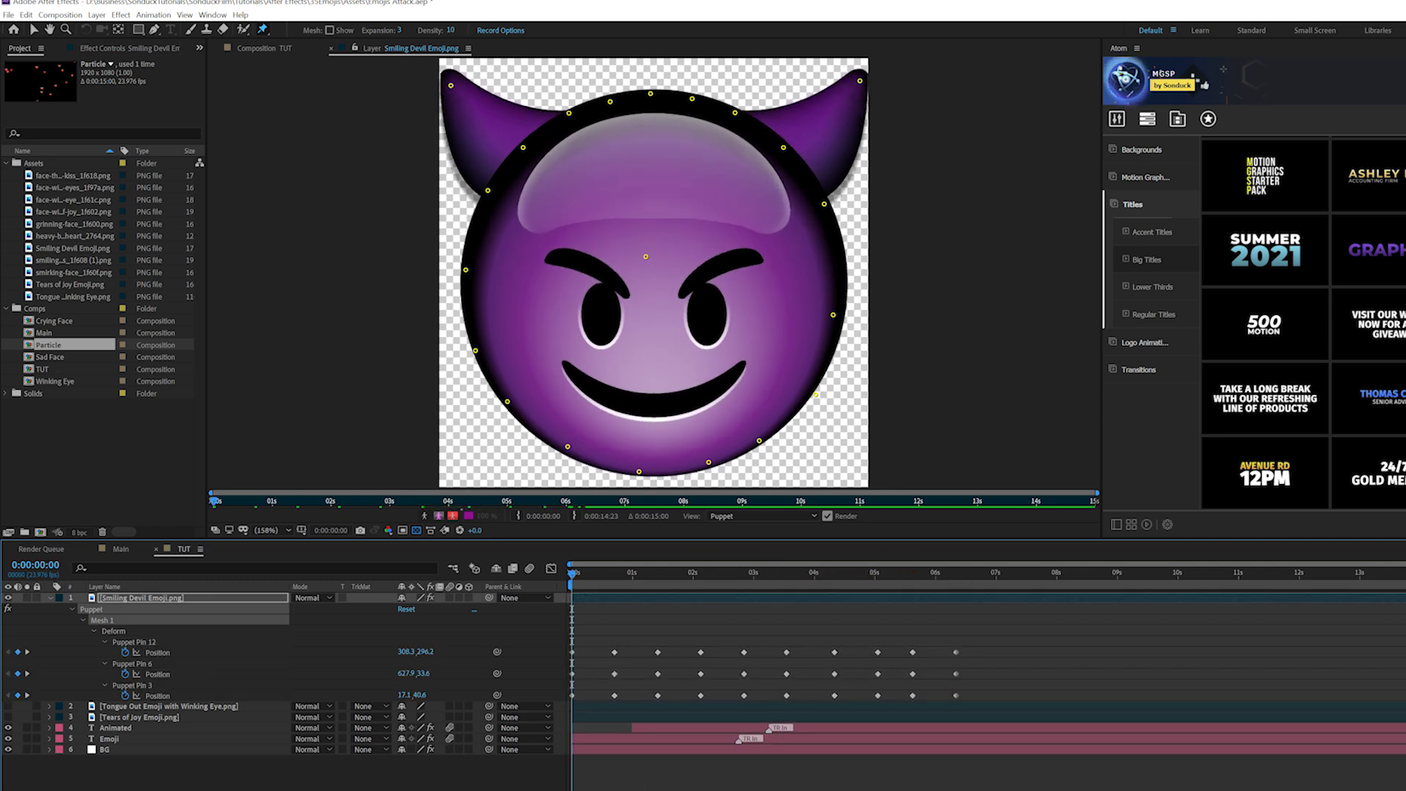
pyautogui.press('space')
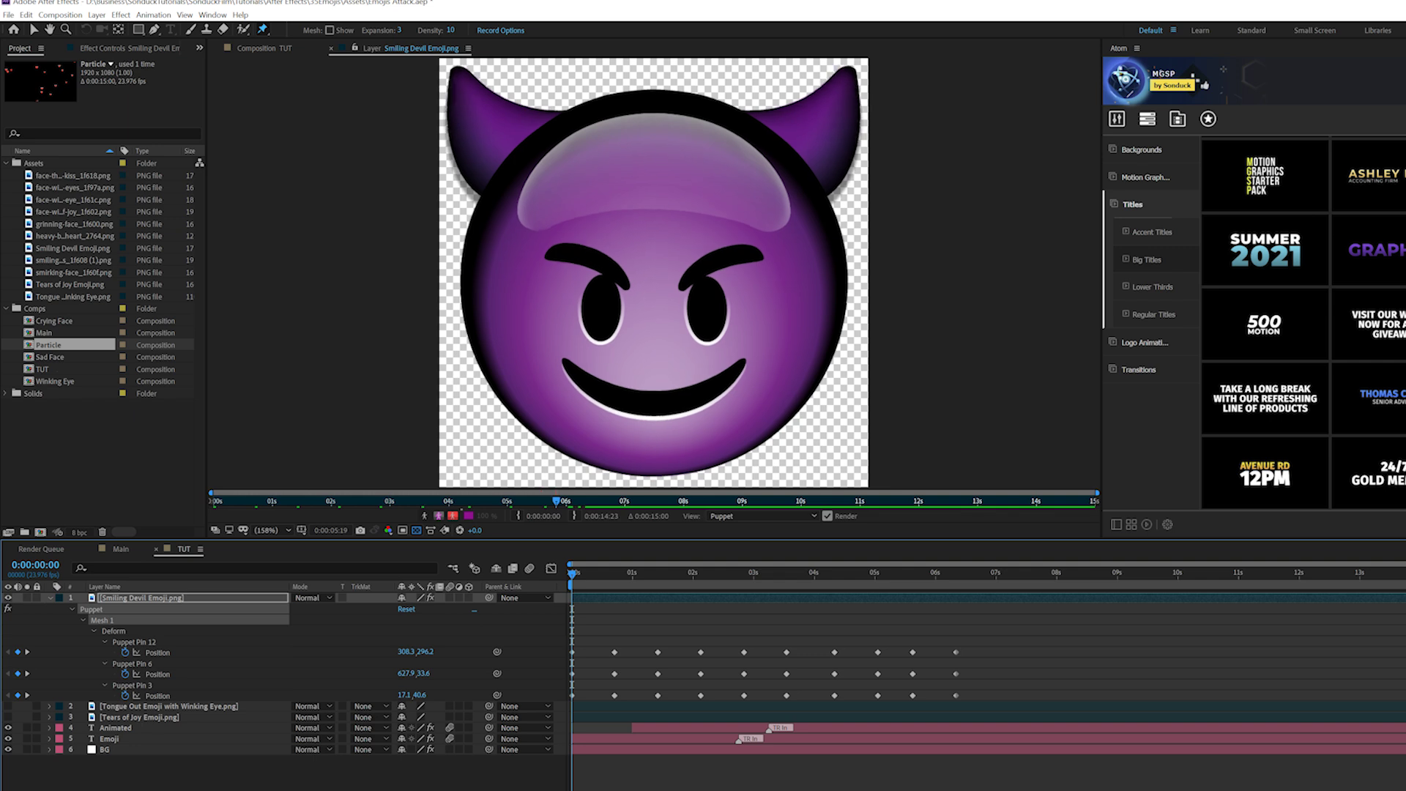
pyautogui.press('space')
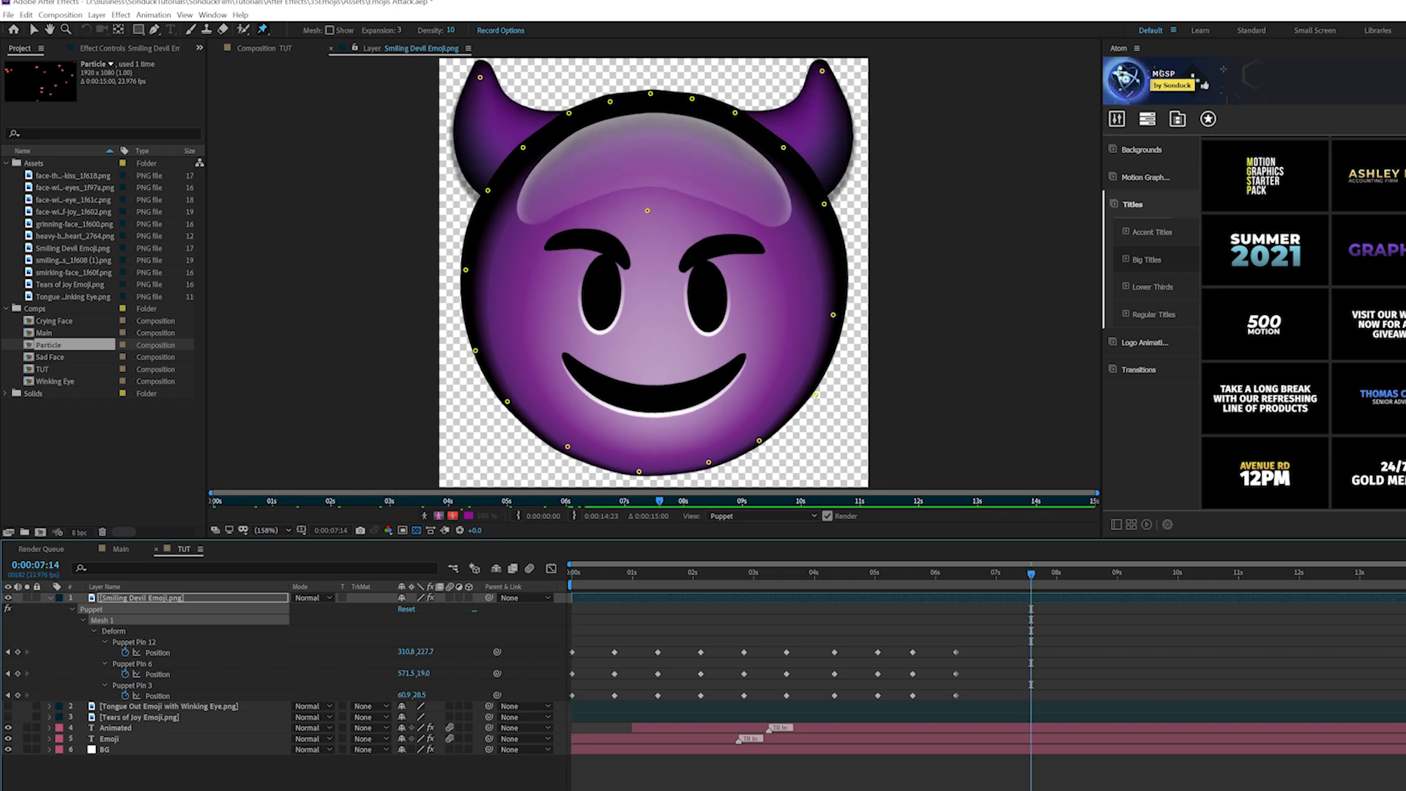
pyautogui.moveTo(958, 575); pyautogui.dragTo(943, 575)
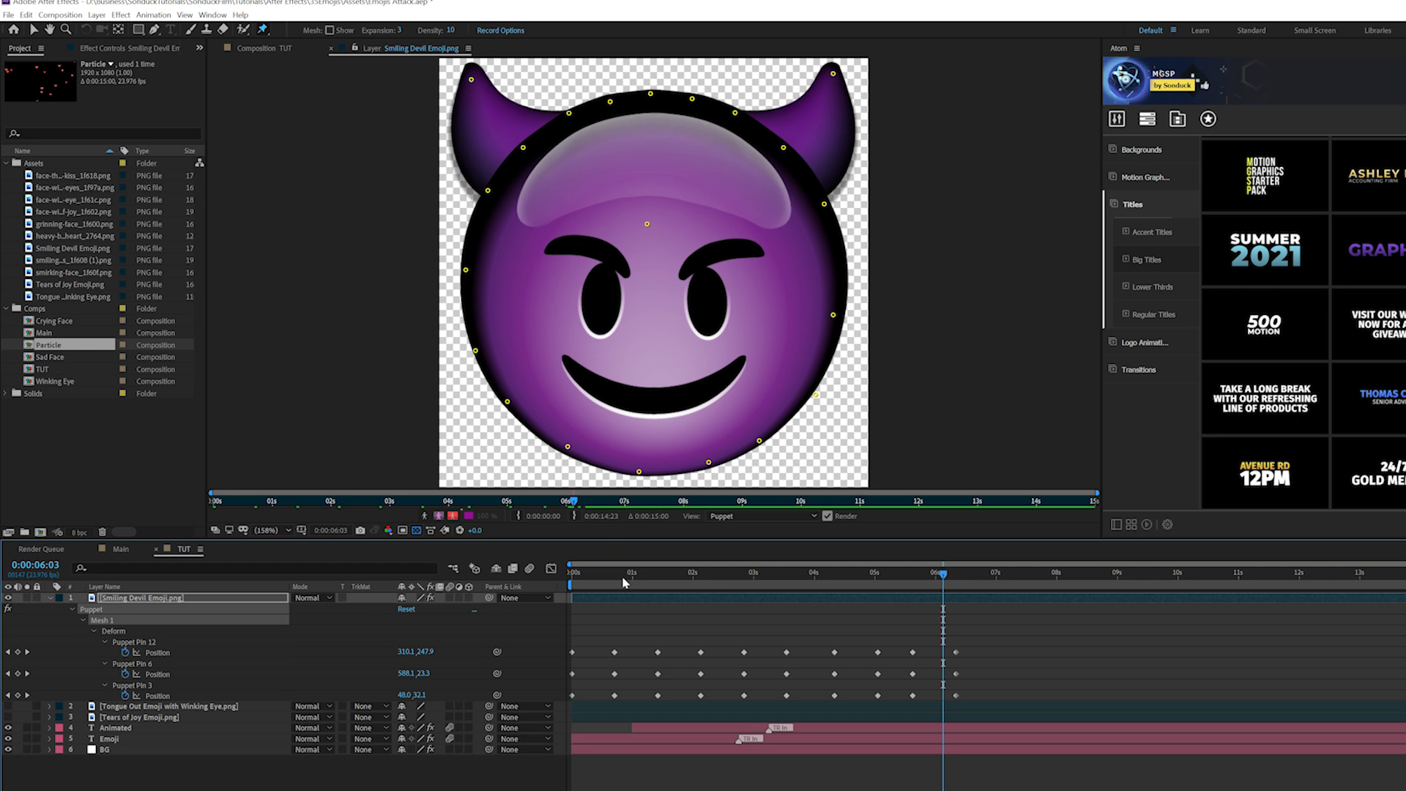
pyautogui.moveTo(624, 577); pyautogui.dragTo(533, 587)
pyautogui.press('space')
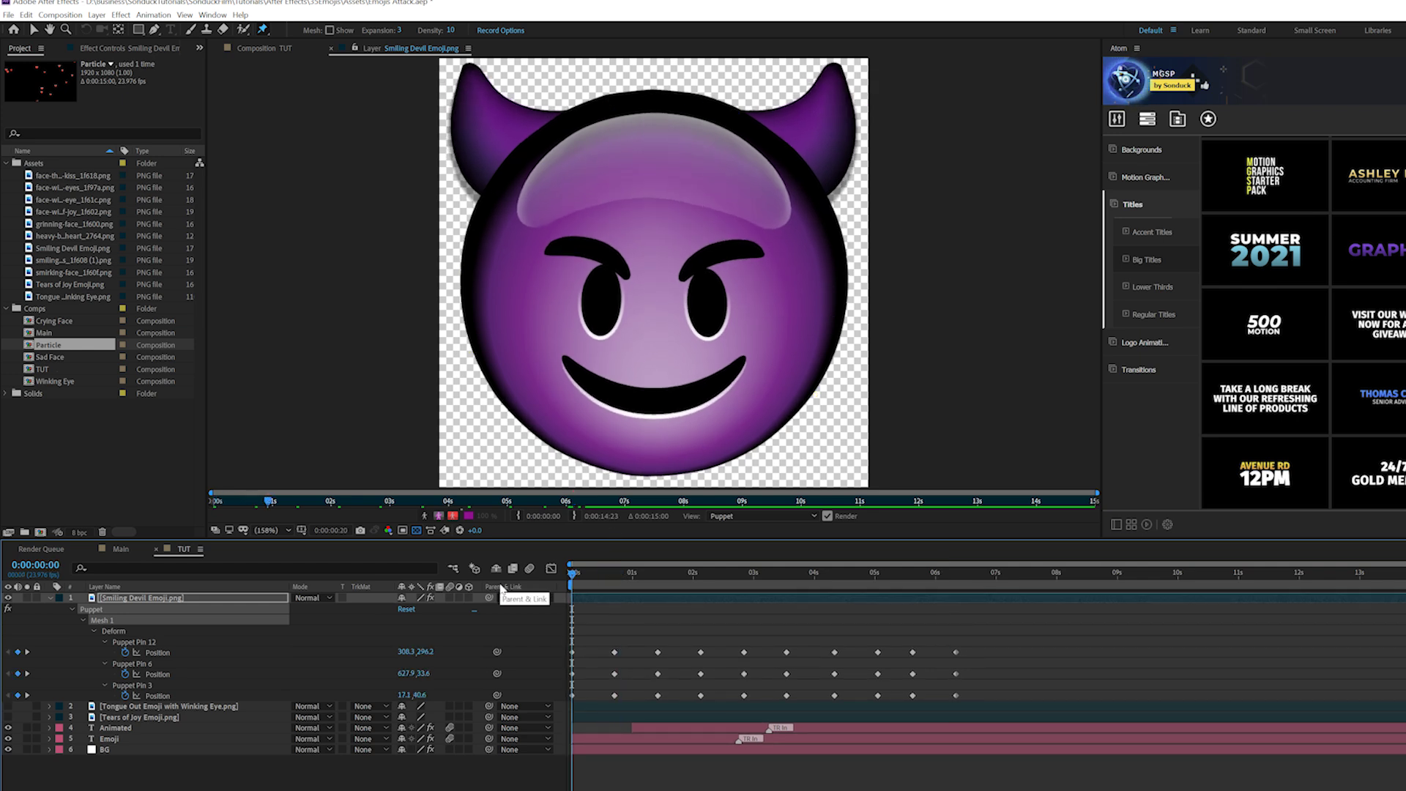
# Add a wiggle(.5,20) expression to the devil emoji's Rotation
pyautogui.press('v')
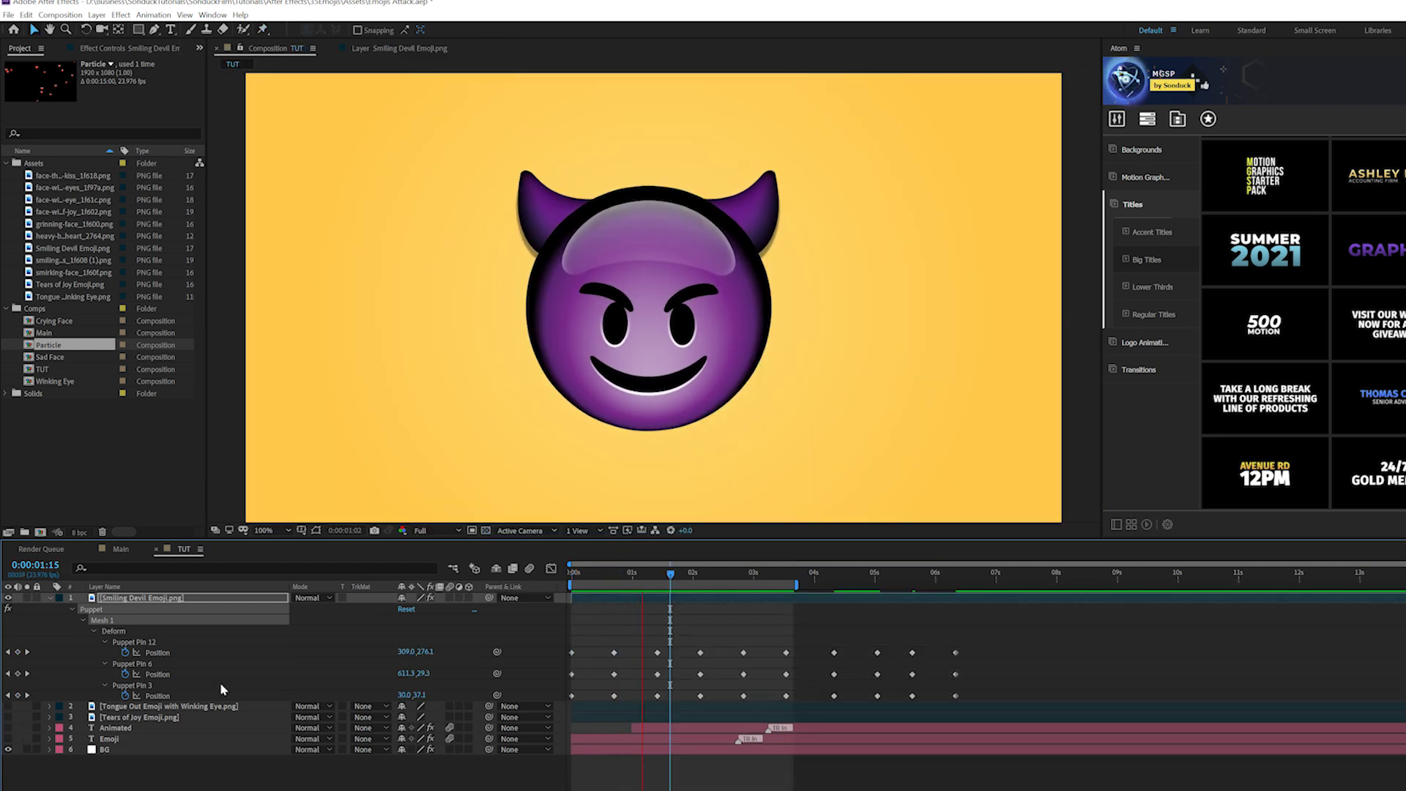
pyautogui.press('space')
pyautogui.press('r')
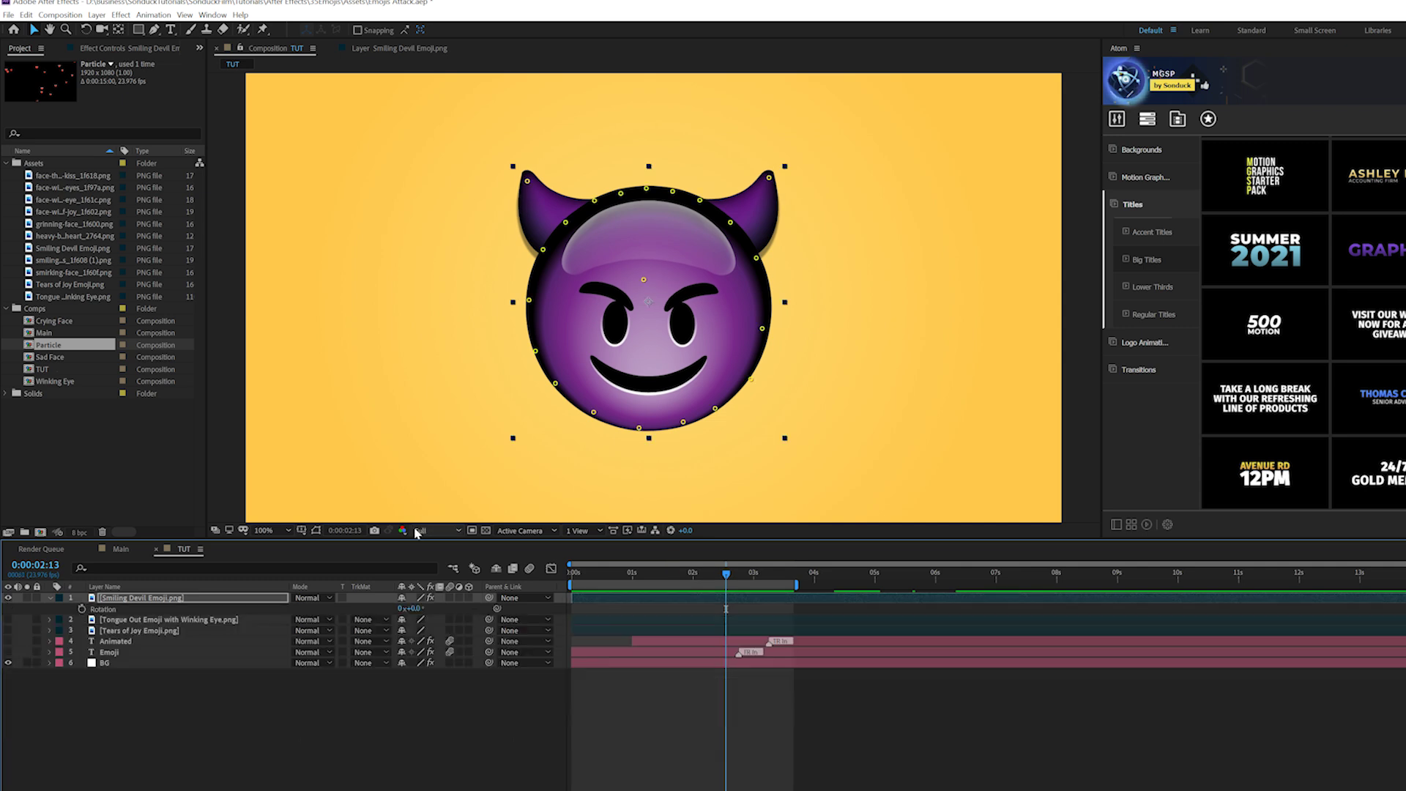
pyautogui.keyDown('alt'); pyautogui.click(81, 609); pyautogui.keyUp('alt')
pyautogui.write('wiggle(.5,20')
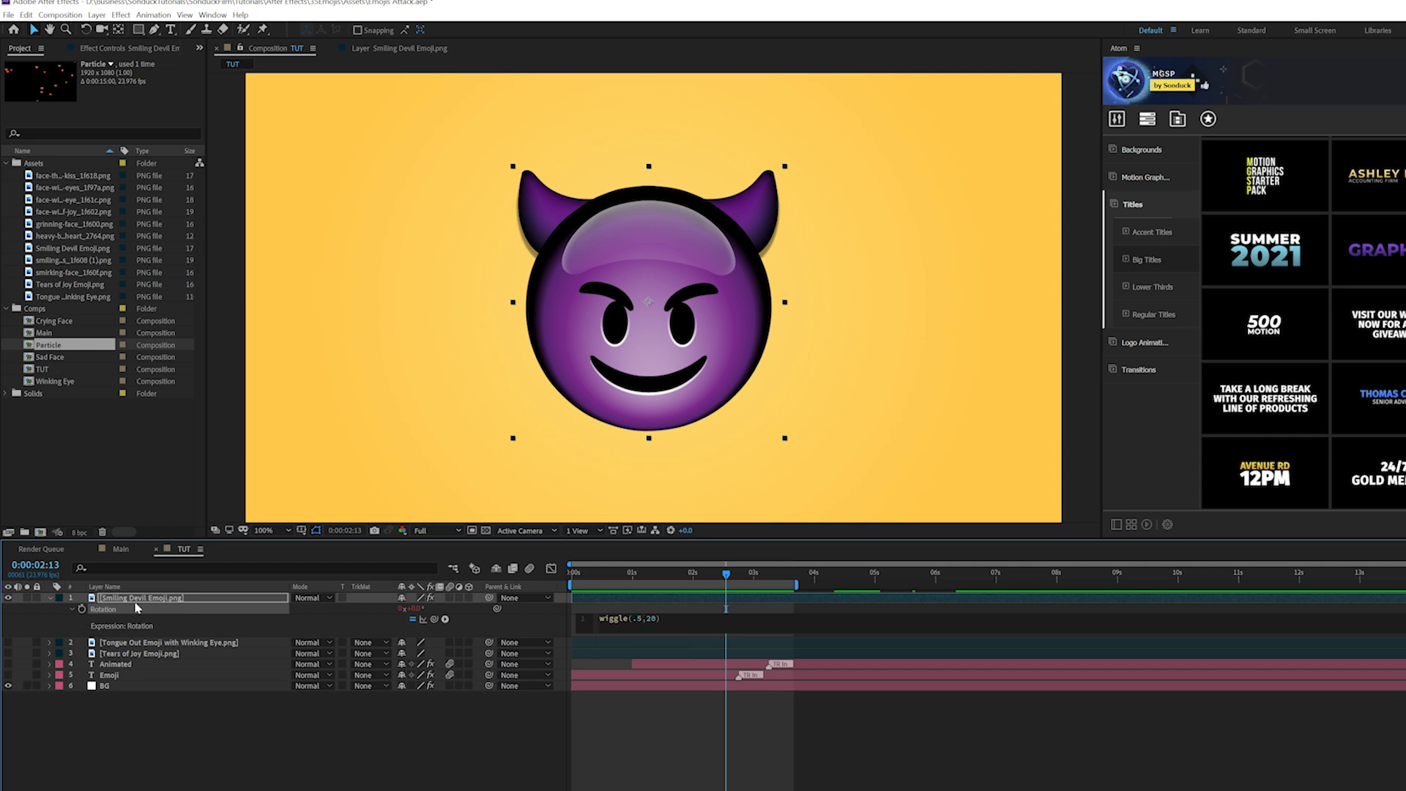
pyautogui.click(139, 732)
pyautogui.scroll(-2, 649, 296)
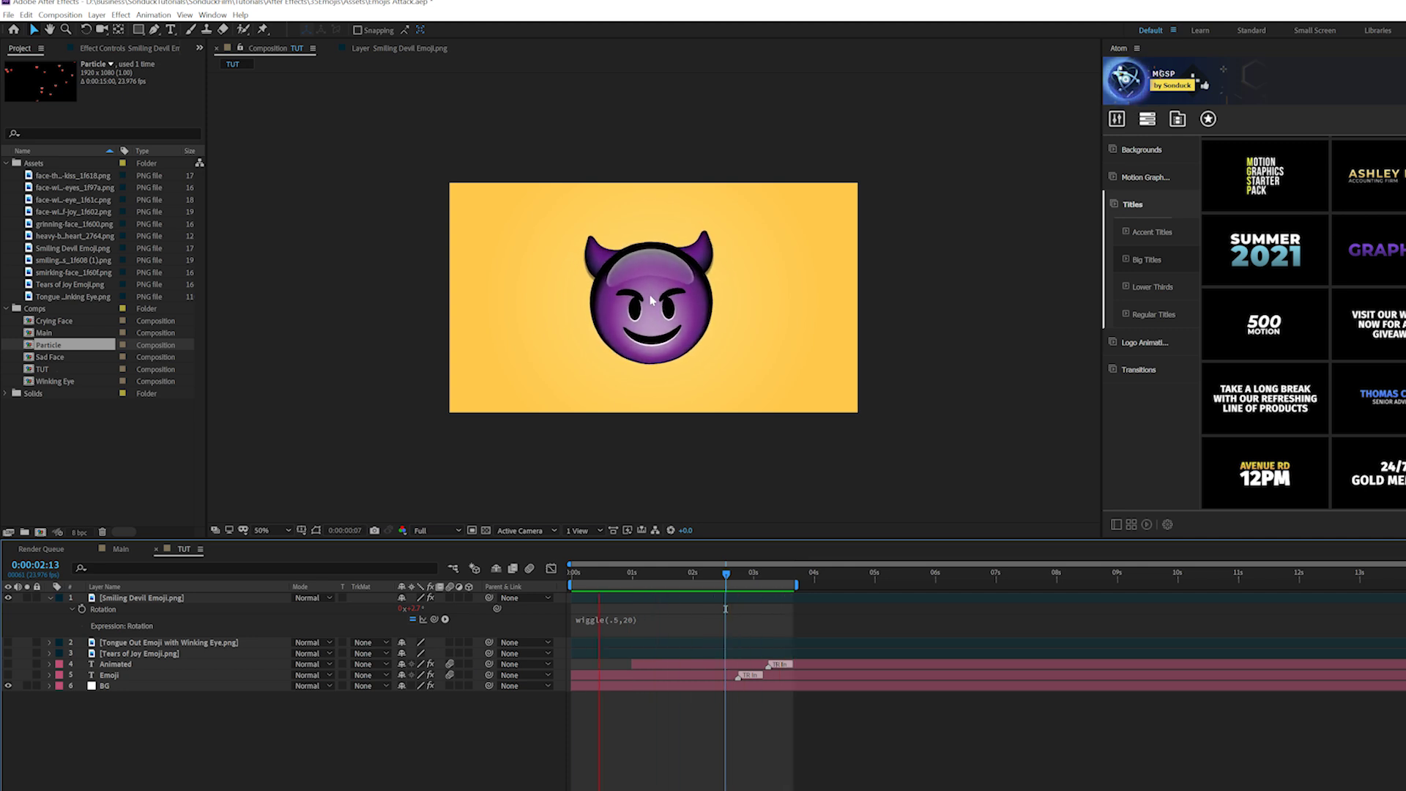
pyautogui.click(162, 599)
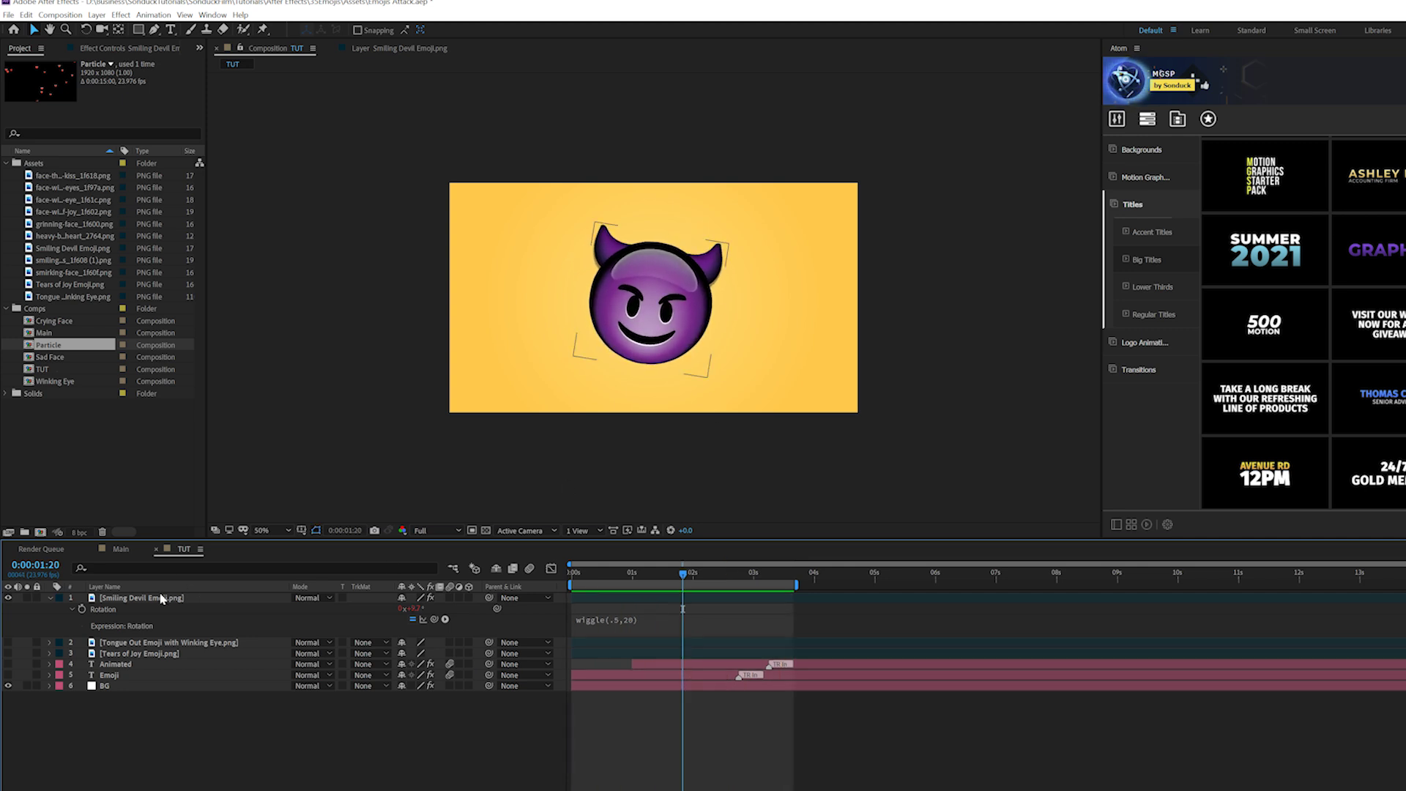
# Scale the devil emoji to 57% and move it to the lower left
pyautogui.press('s')
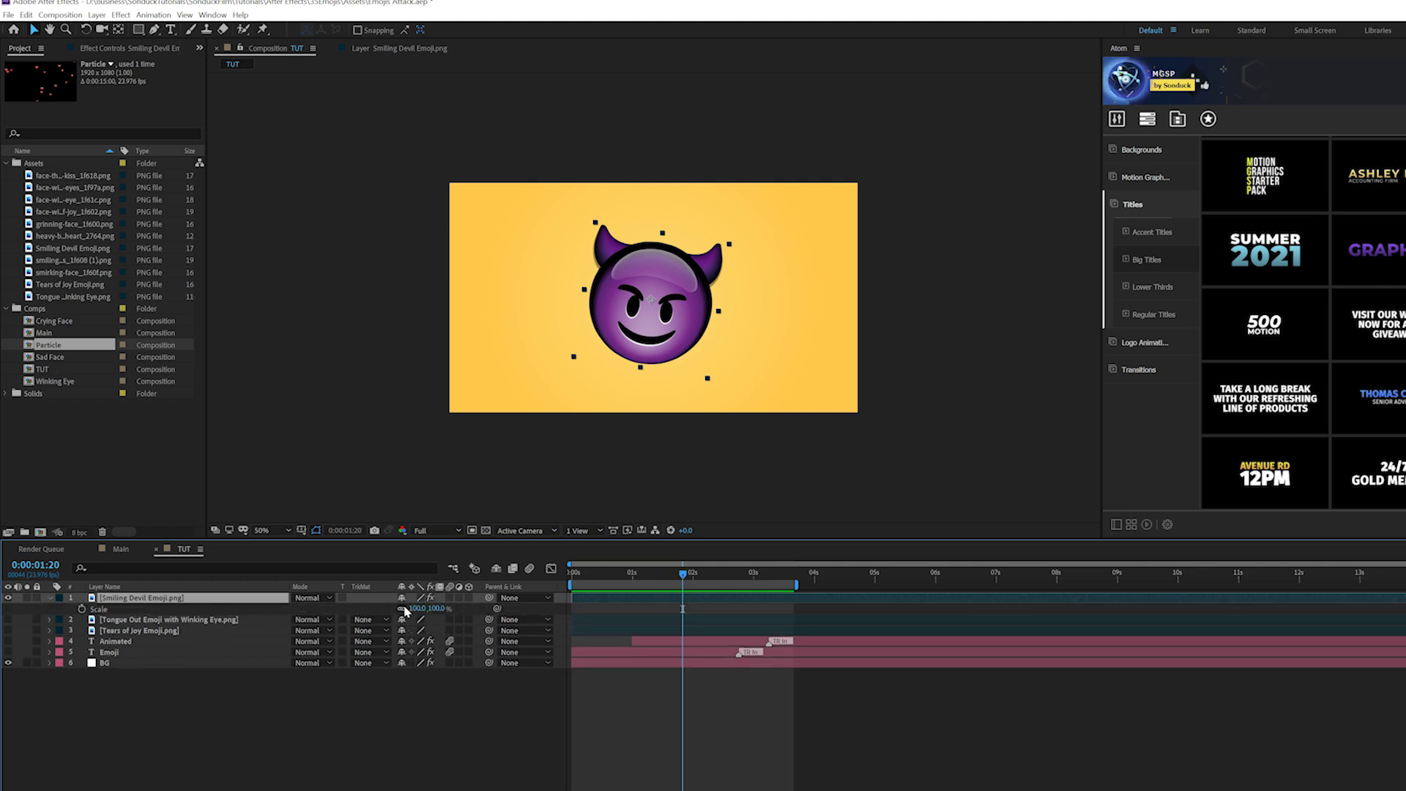
pyautogui.moveTo(405, 611); pyautogui.dragTo(382, 610)
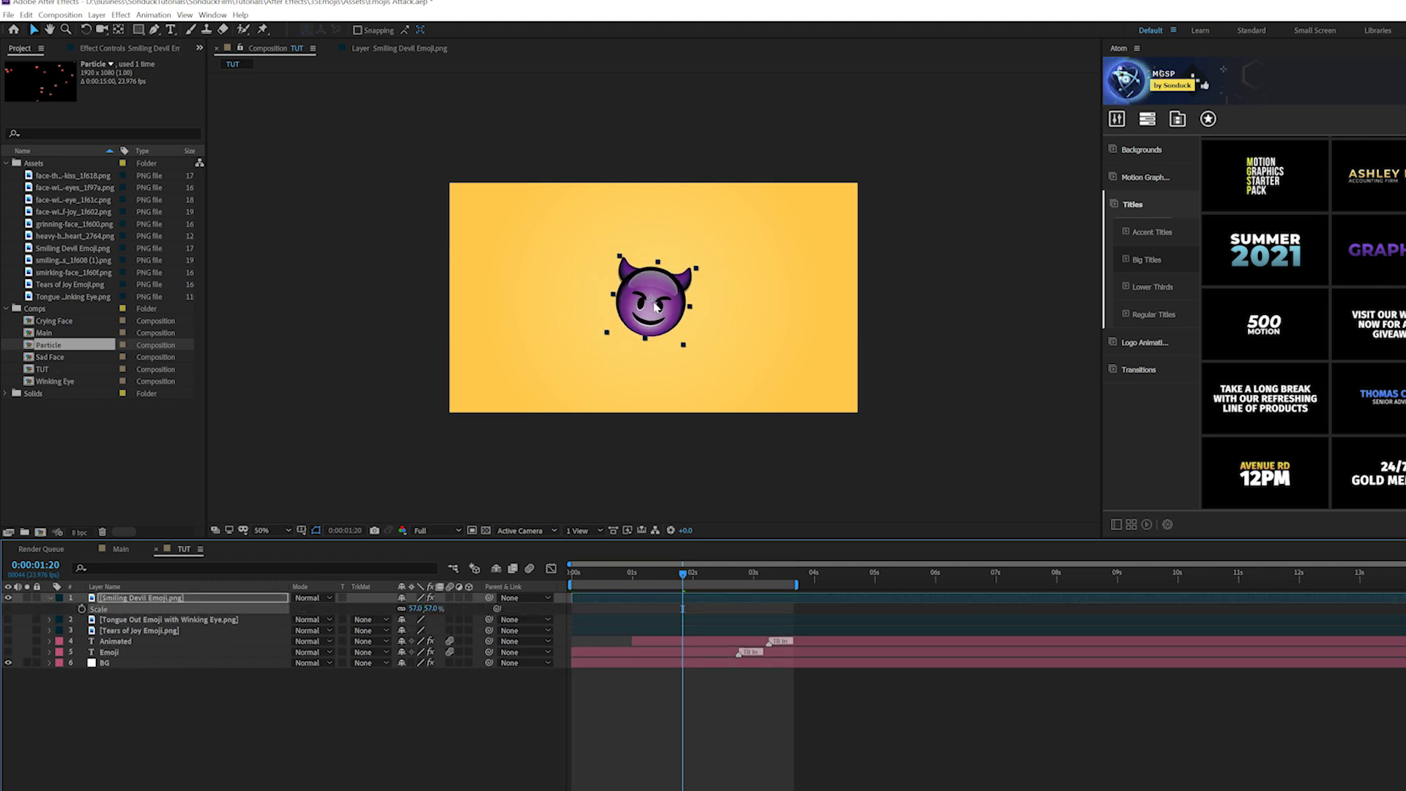
pyautogui.moveTo(655, 306); pyautogui.dragTo(549, 355)
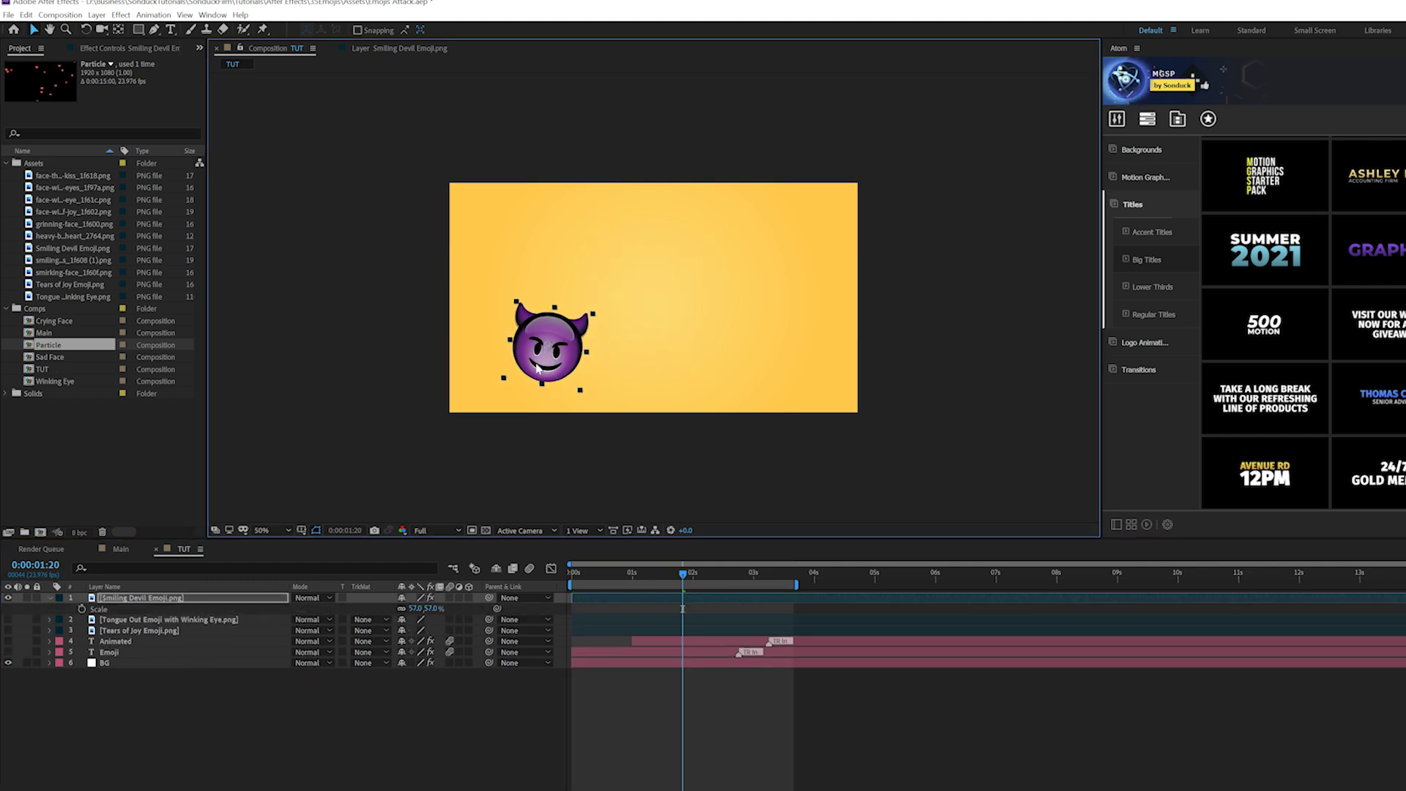
pyautogui.click(49, 599)
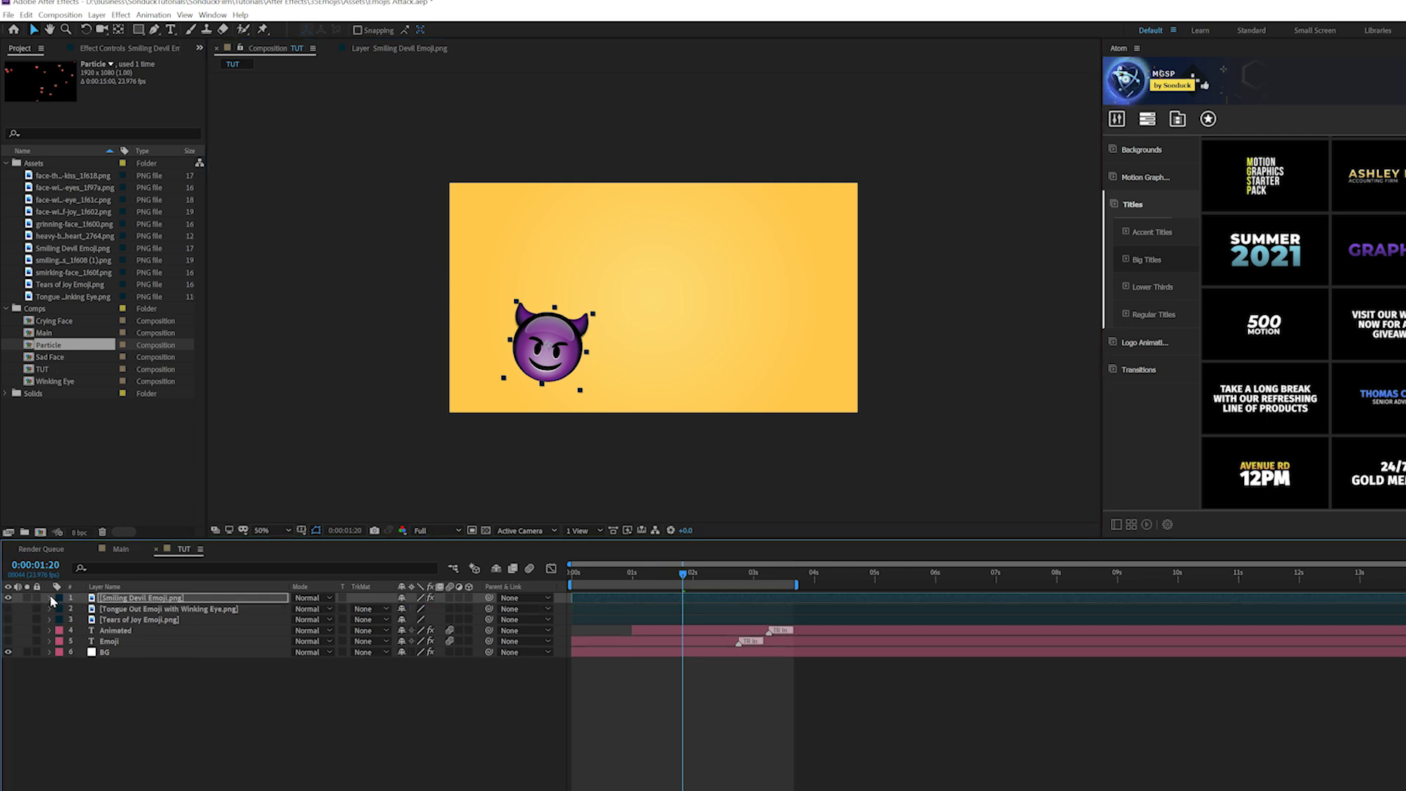
# Hide the devil emoji, then show the tongue-out winking emoji and centre it in the frame
pyautogui.click(8, 599)
pyautogui.click(8, 610)
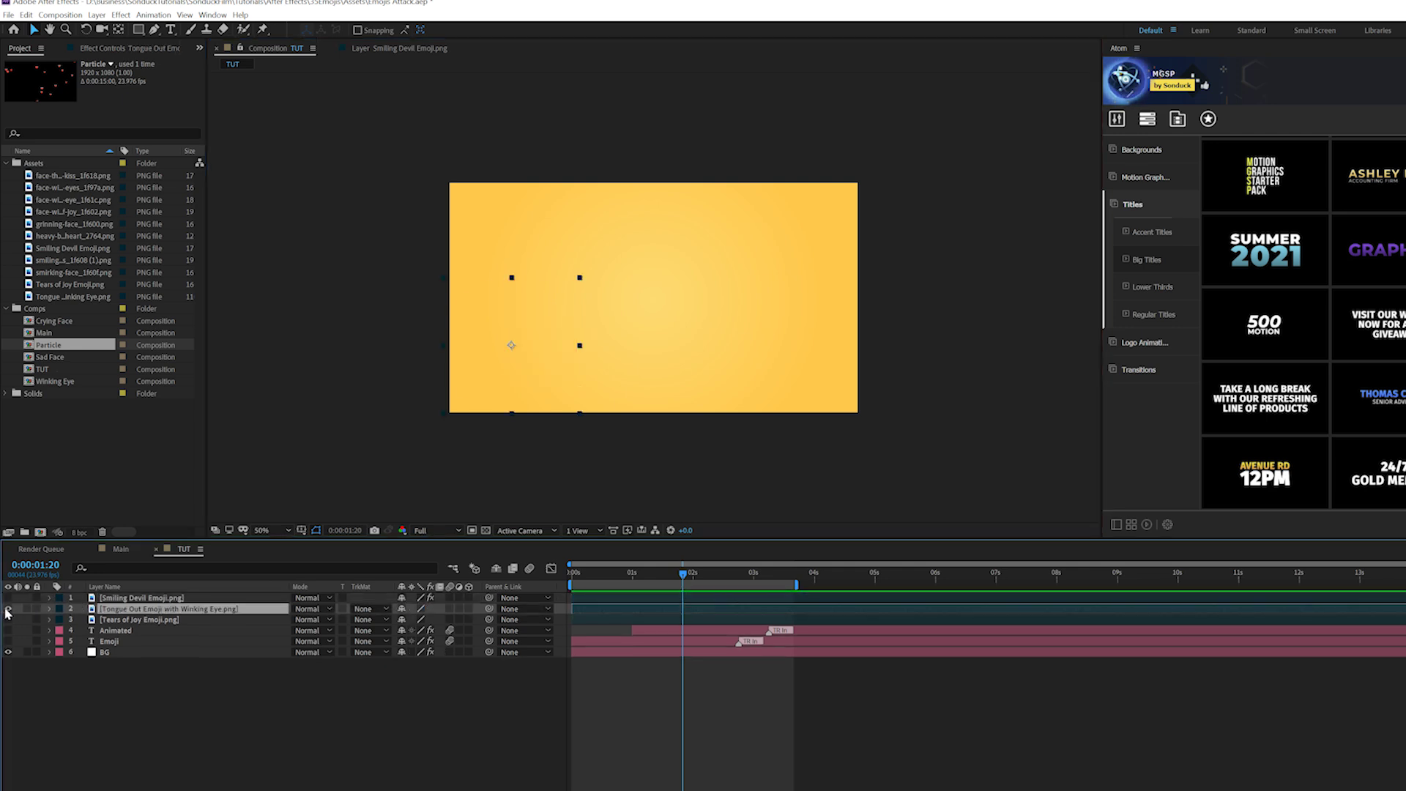
pyautogui.click(9, 609)
pyautogui.moveTo(522, 342); pyautogui.dragTo(641, 305)
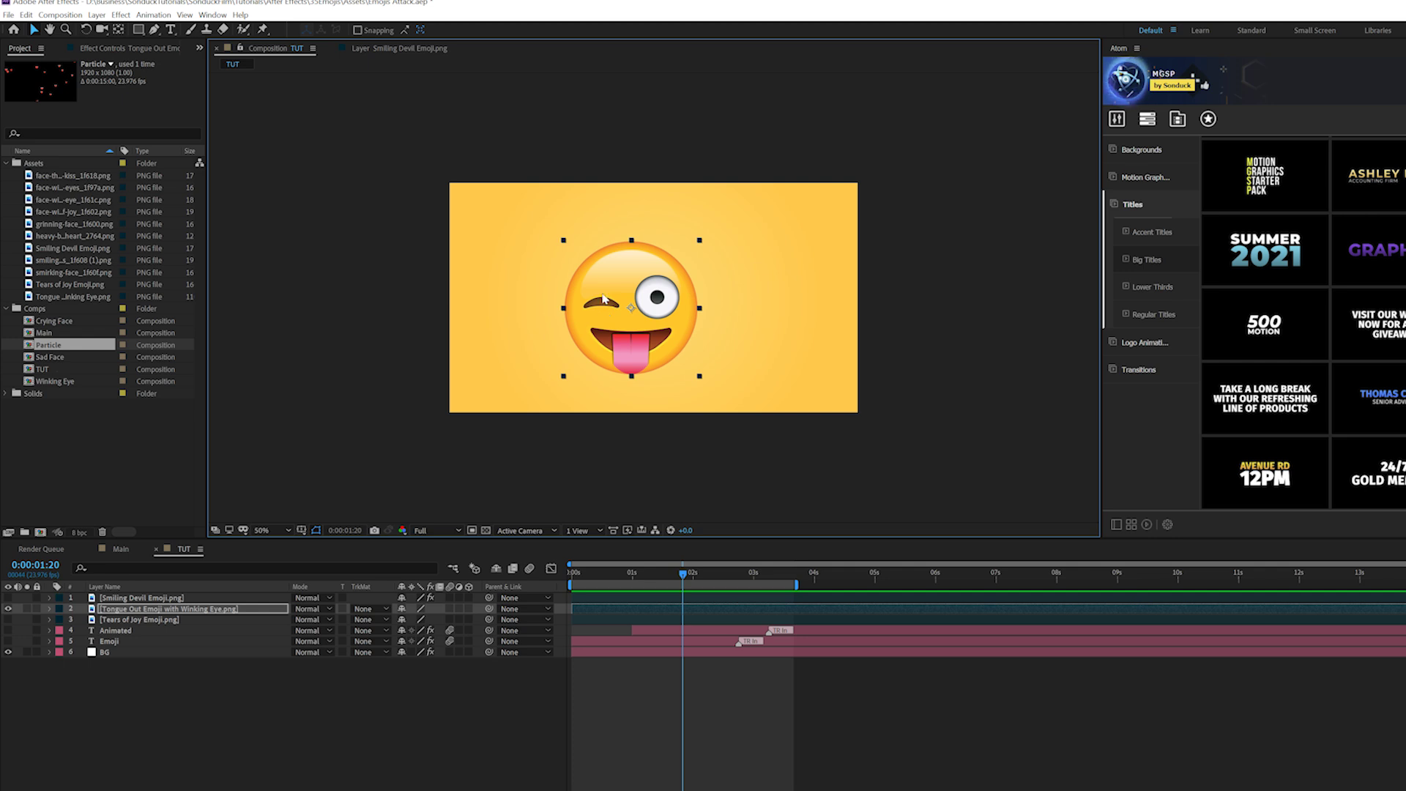
# Pre-compose the tongue-out emoji layer with Move all attributes and open the new precomp
pyautogui.click(156, 612)
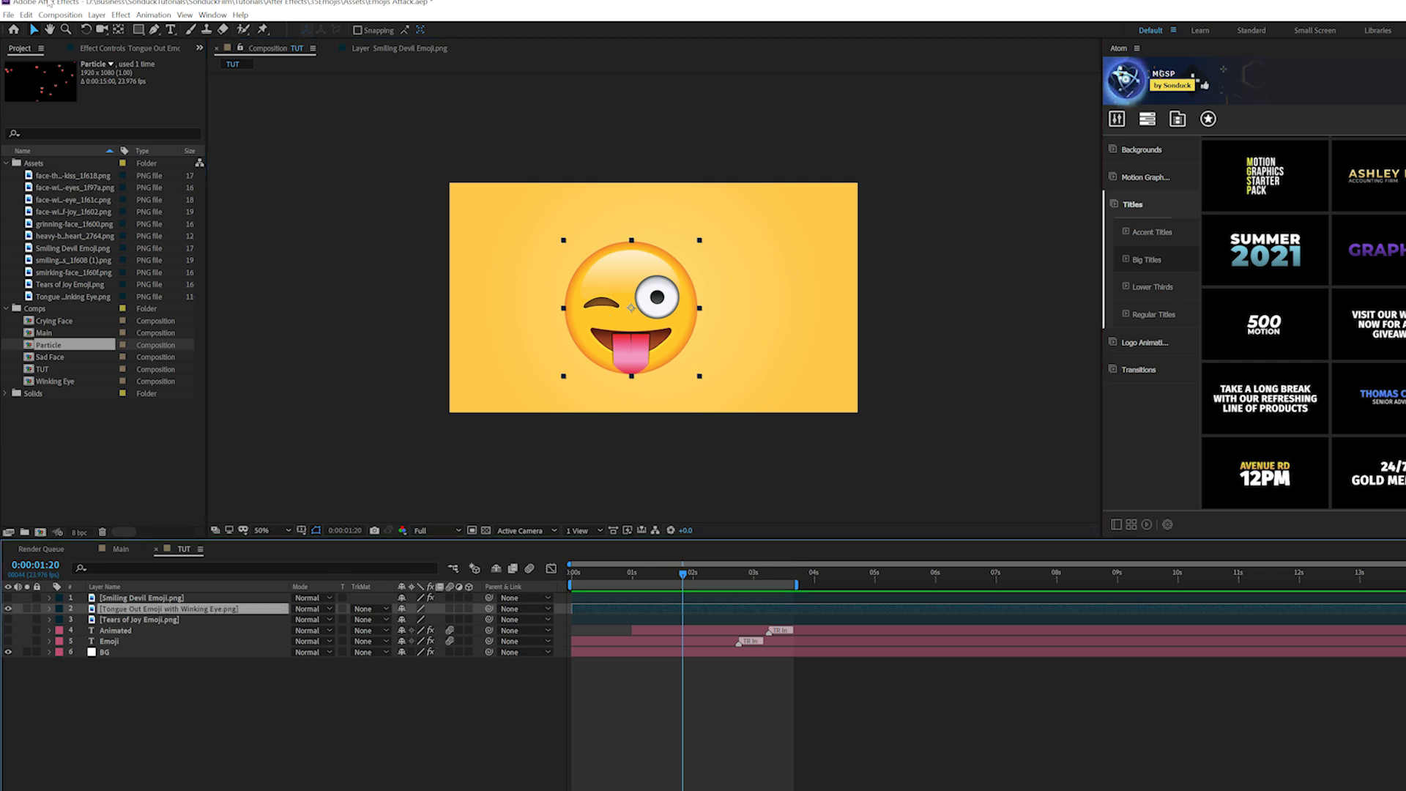
pyautogui.click(97, 15)
pyautogui.click(175, 432)
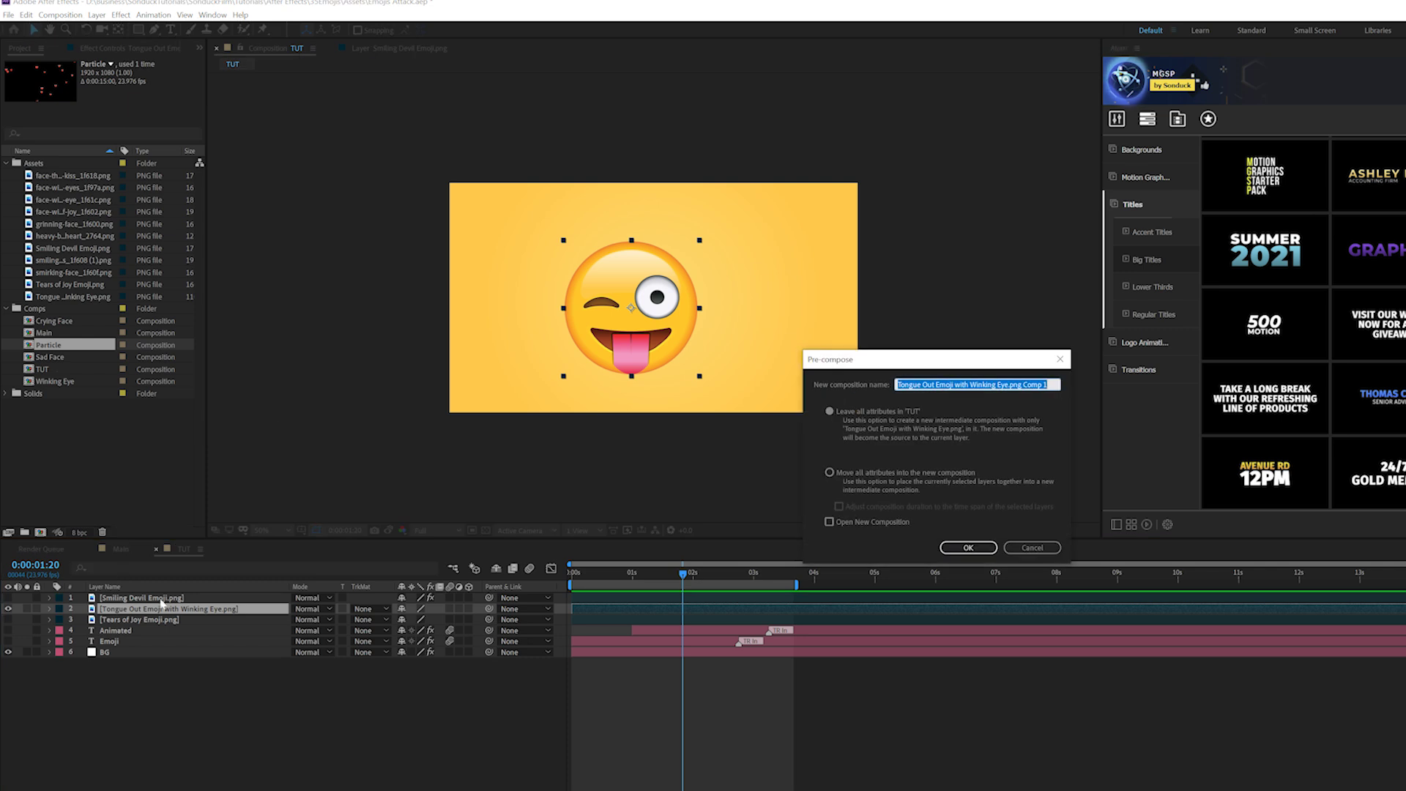
pyautogui.click(850, 474)
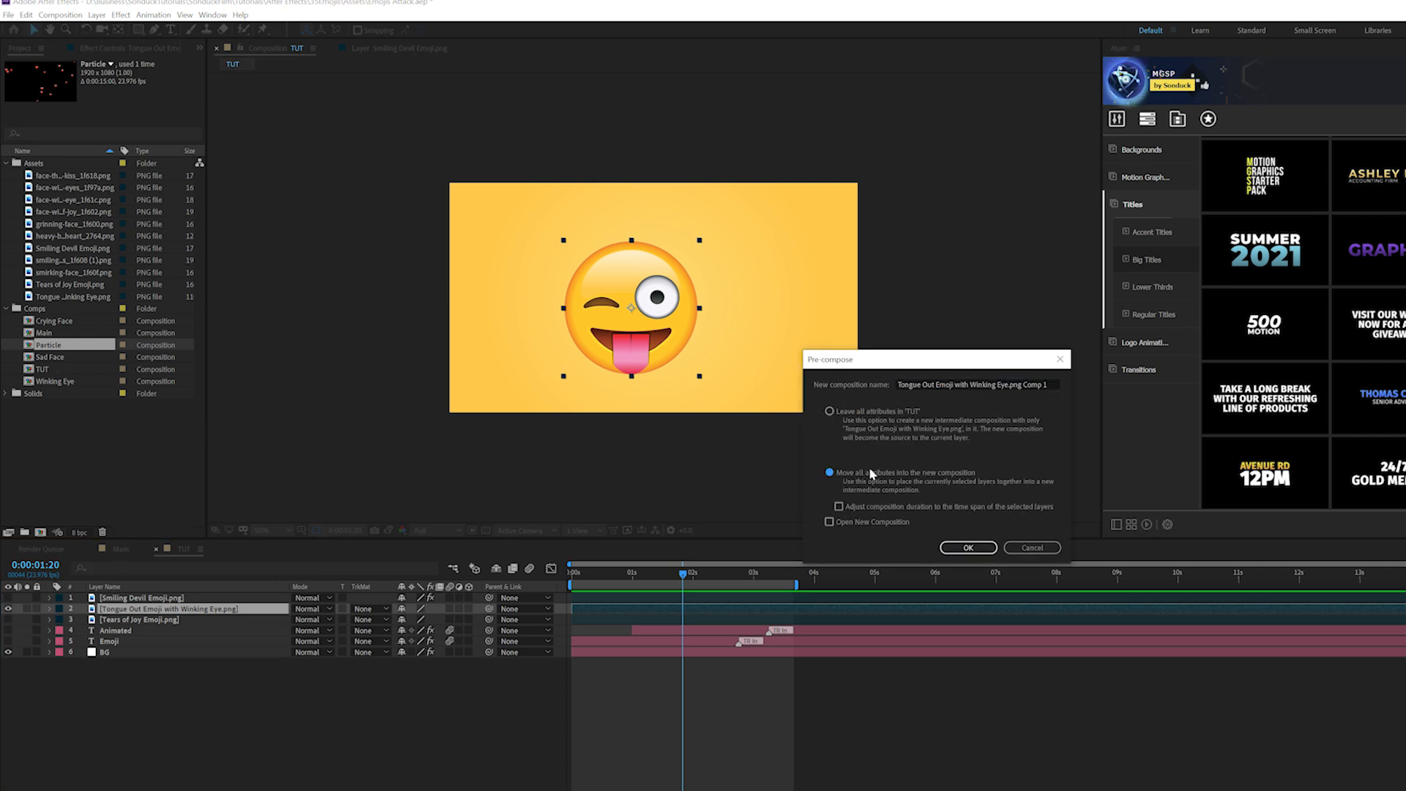
pyautogui.click(981, 545)
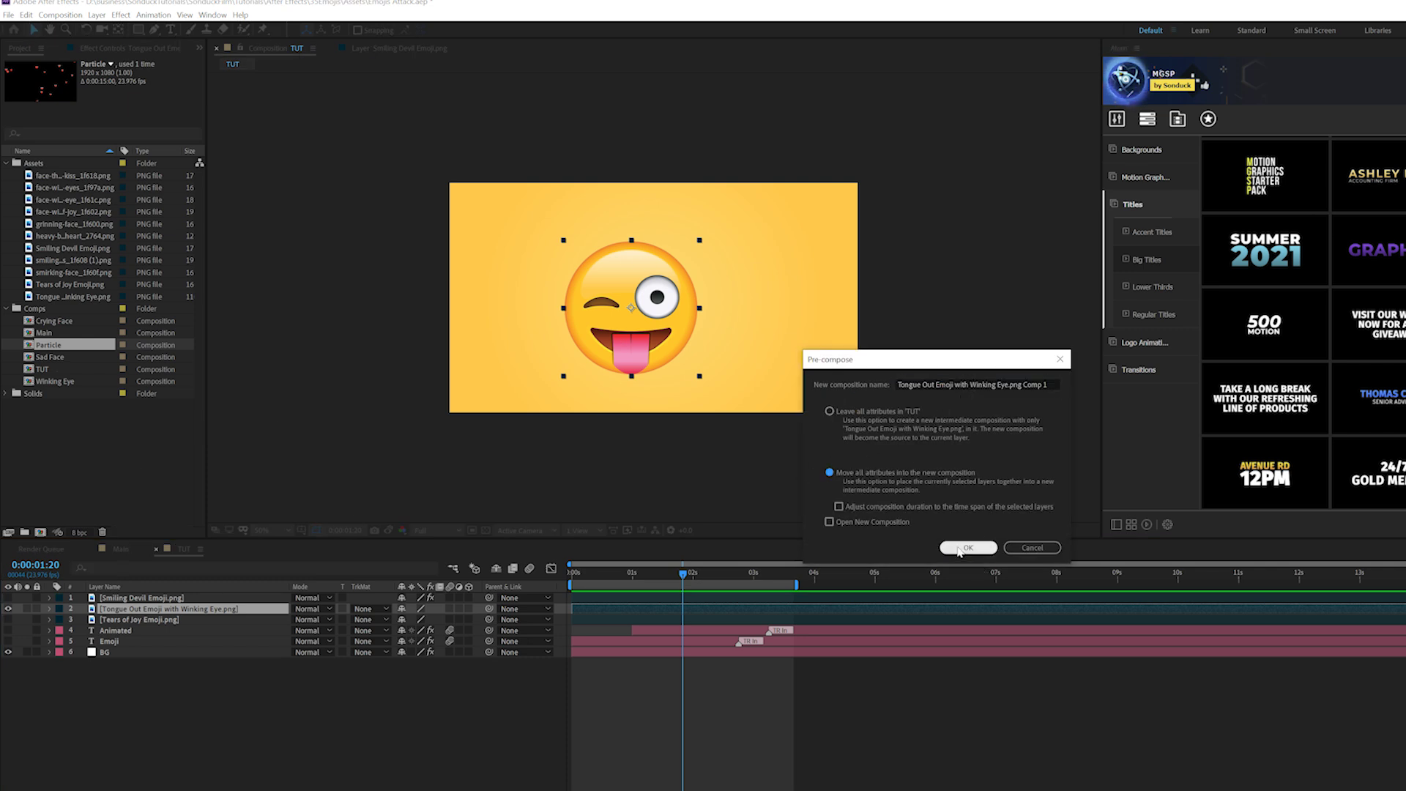
pyautogui.doubleClick(198, 609)
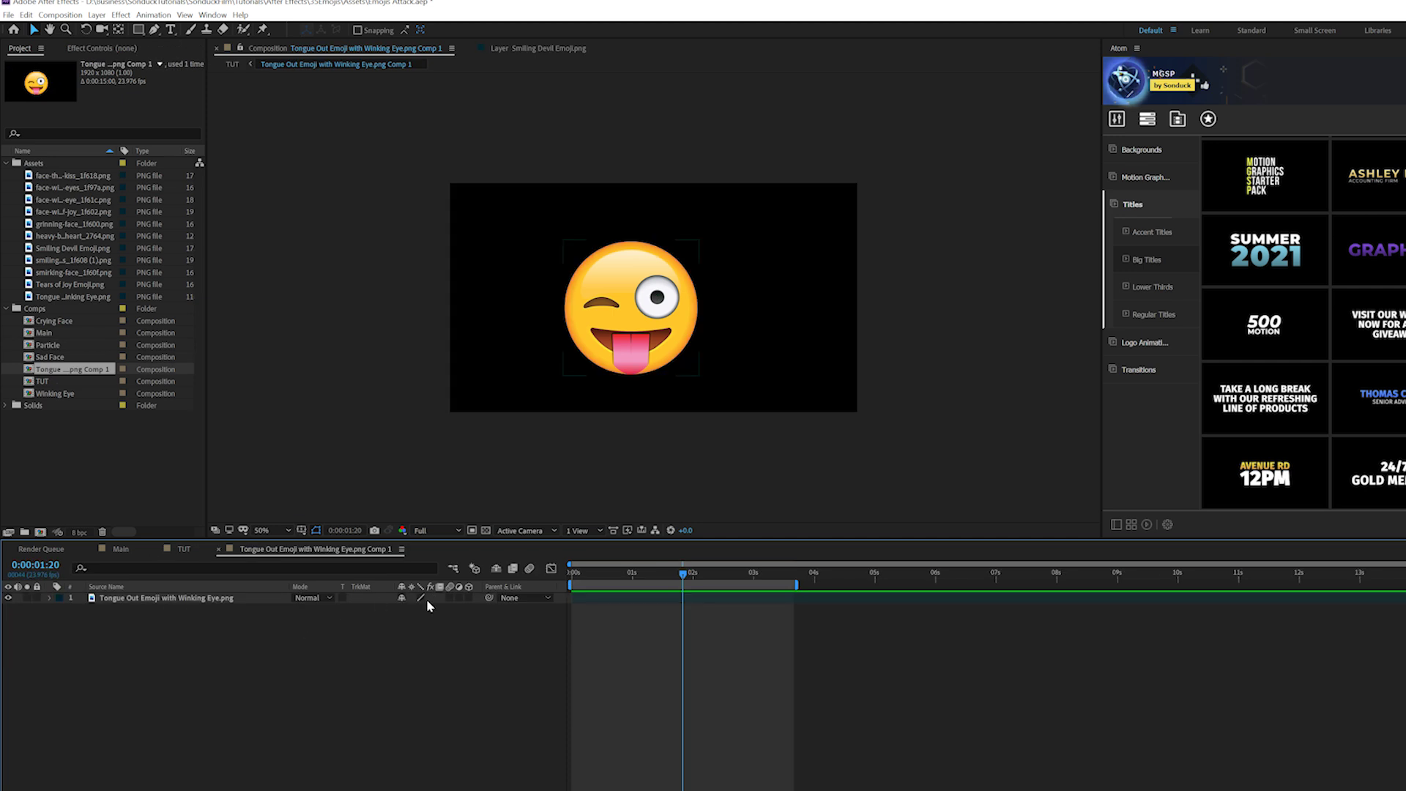
# Pick the Ellipse tool, zoom to 200%, and duplicate the emoji layer
pyautogui.click(210, 597)
pyautogui.moveTo(138, 29); pyautogui.dragTo(192, 64)
pyautogui.press('.')
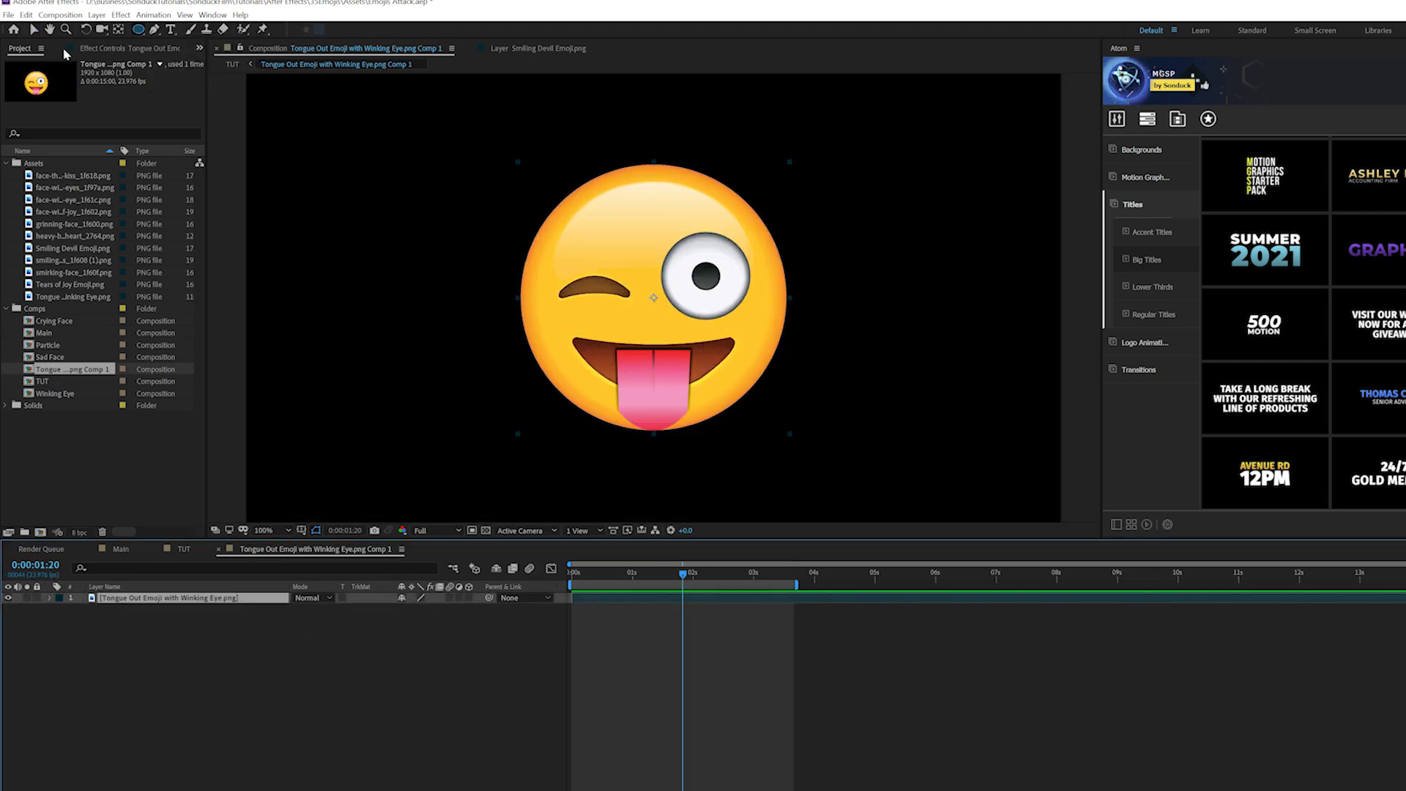
pyautogui.click(26, 14)
pyautogui.click(44, 170)
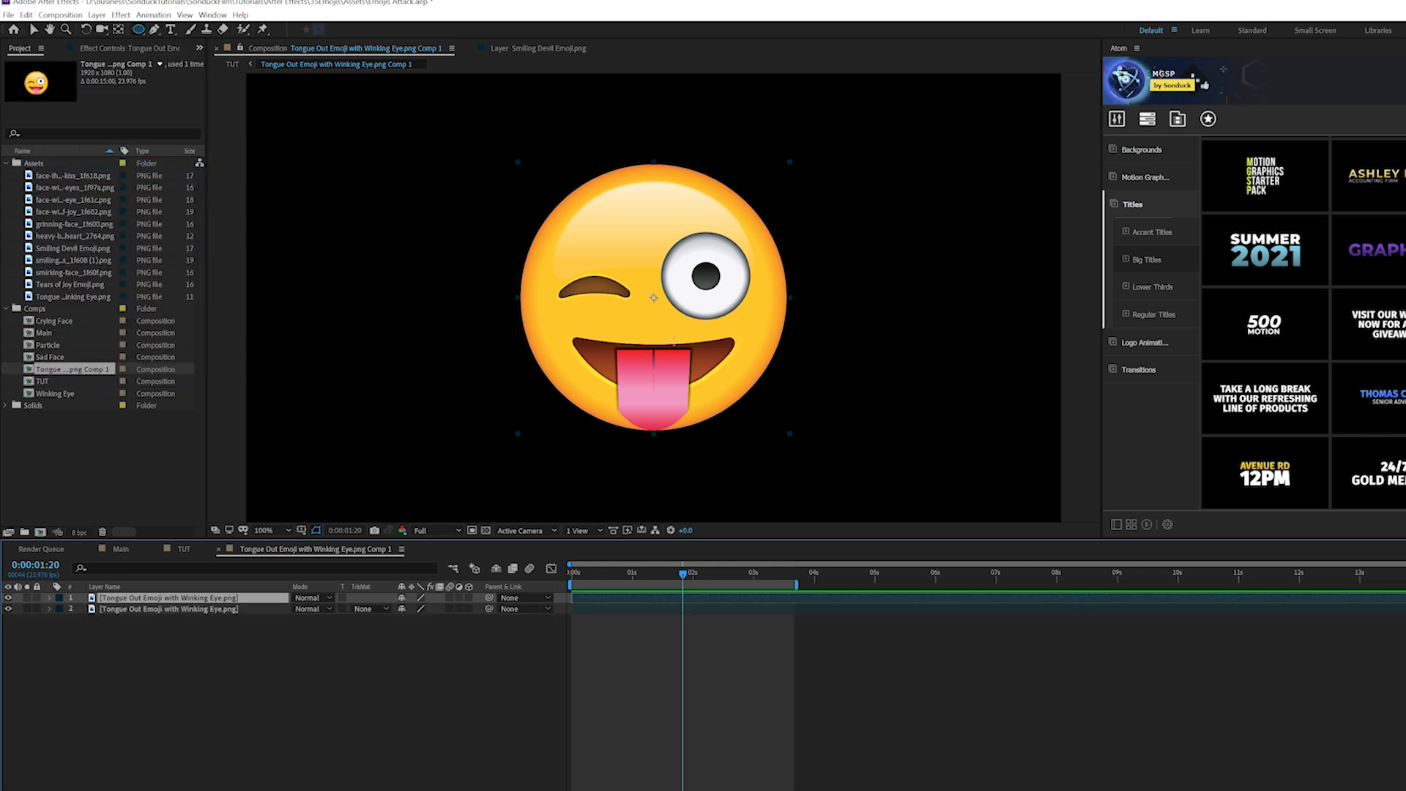
pyautogui.press('.')
# Draw a circular ellipse mask around the open eye and nudge it into place
pyautogui.moveTo(753, 251)
pyautogui.mouseDown()
pyautogui.moveTo(849, 347)
pyautogui.moveTo(815, 339)
pyautogui.mouseUp()
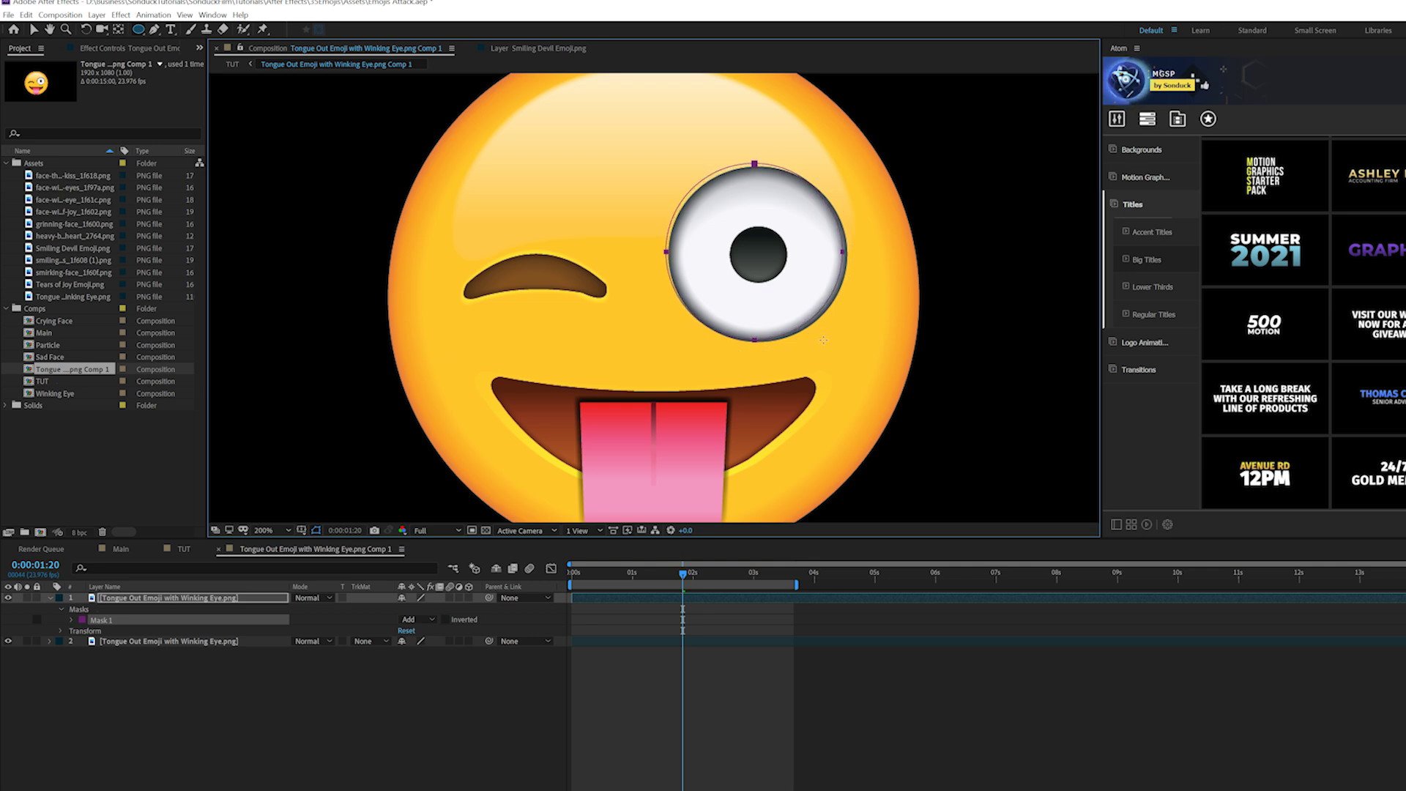
pyautogui.press('v')
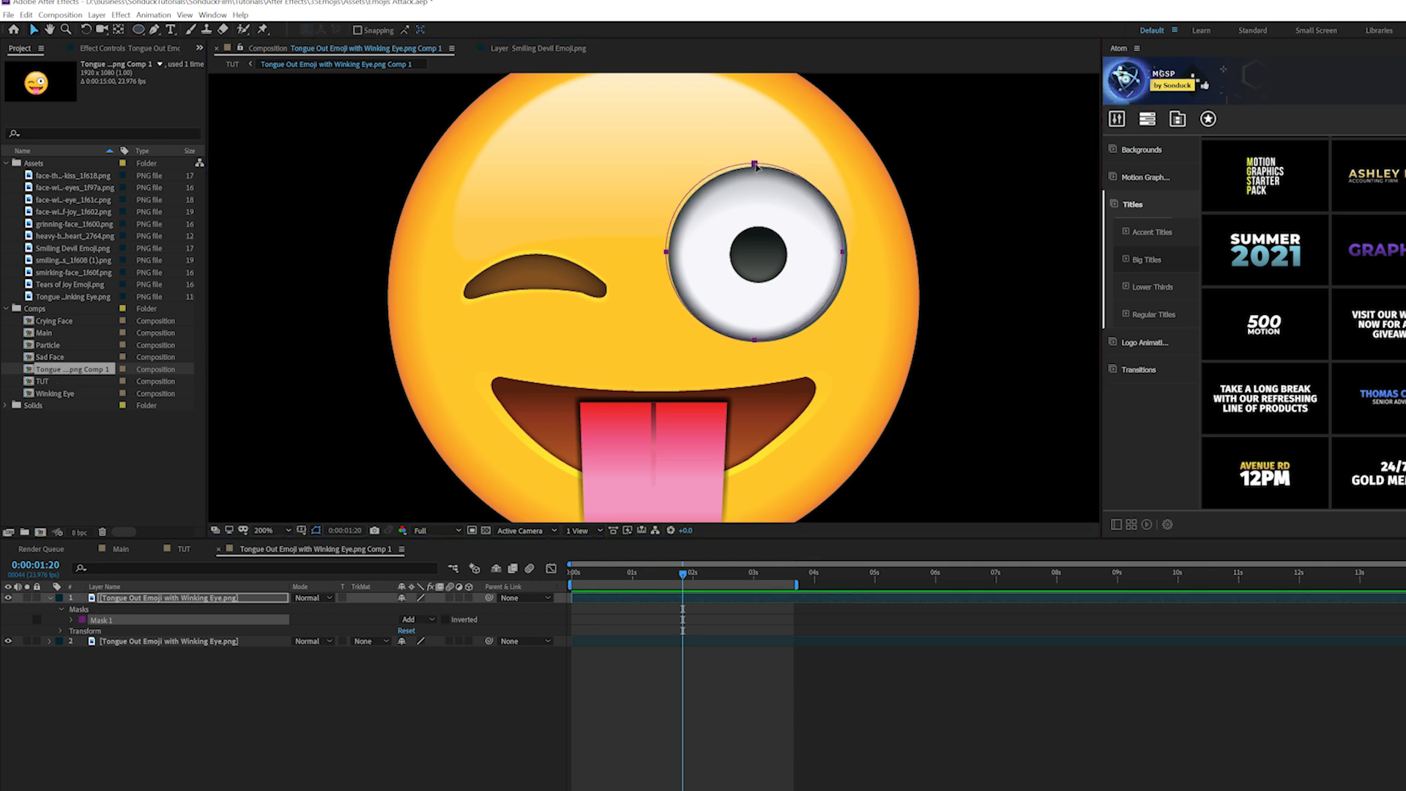
pyautogui.moveTo(756, 165); pyautogui.dragTo(759, 169)
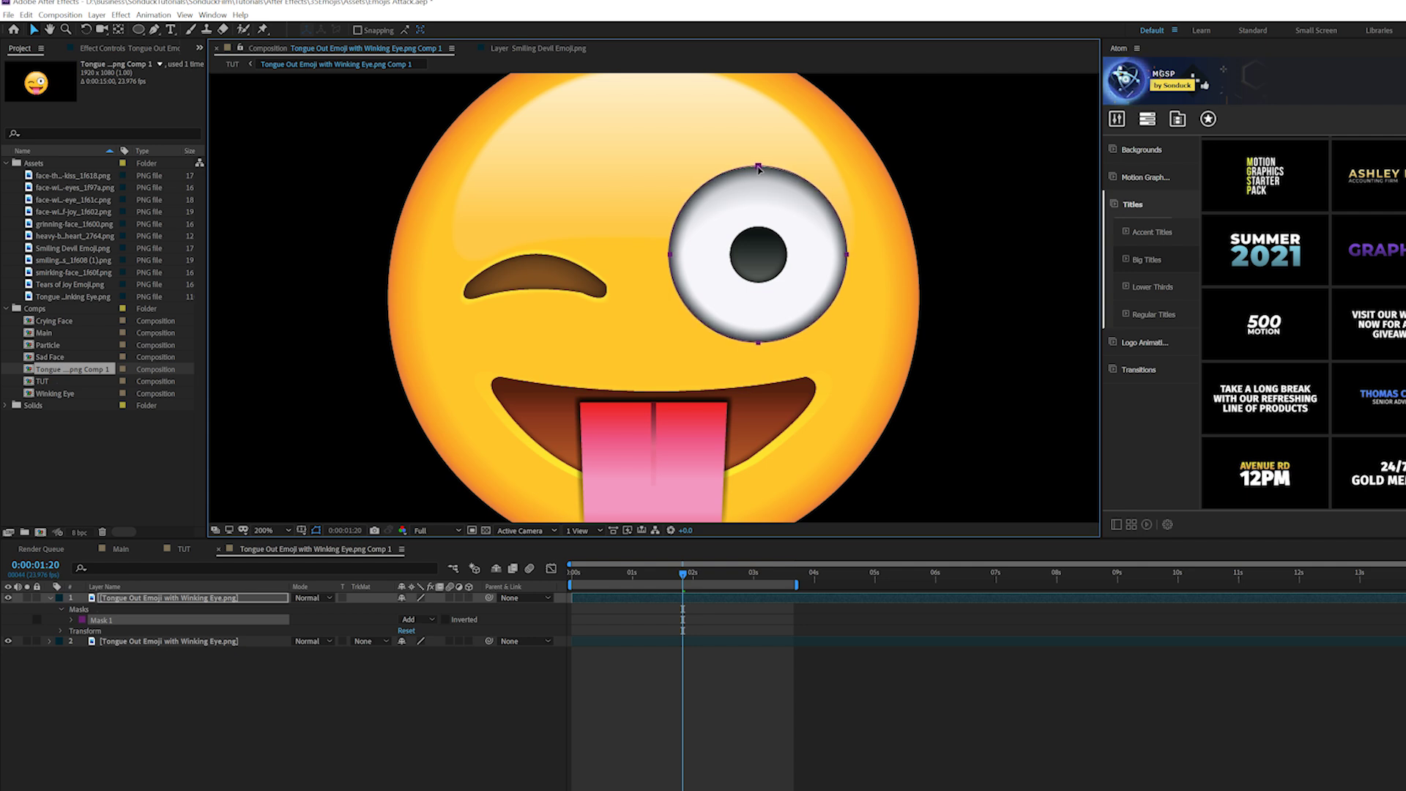
pyautogui.moveTo(759, 170); pyautogui.dragTo(759, 172)
# Rename the masked layer 'Eye' and move it over the winking eye
pyautogui.write('Eye')
pyautogui.press('Return')
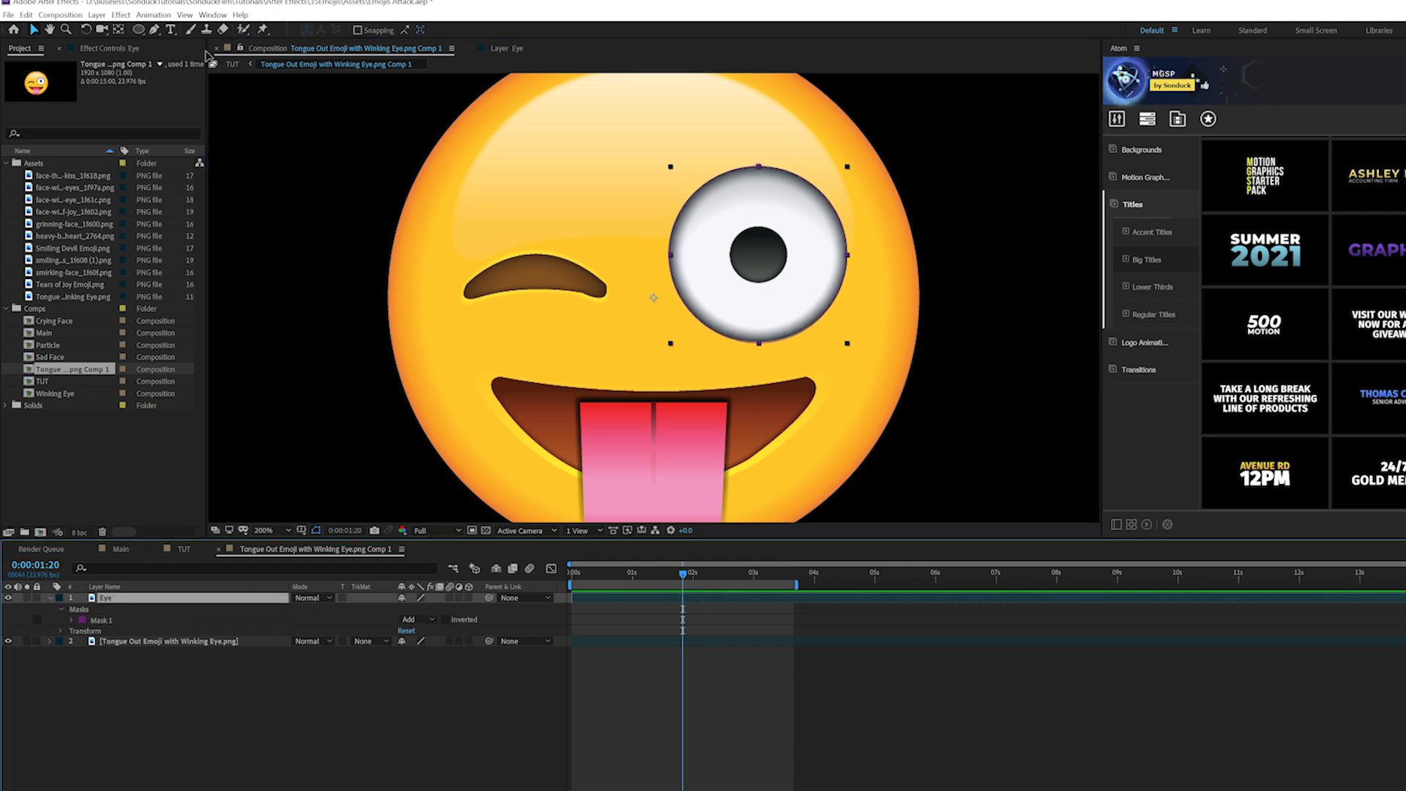
pyautogui.moveTo(654, 299); pyautogui.dragTo(435, 303)
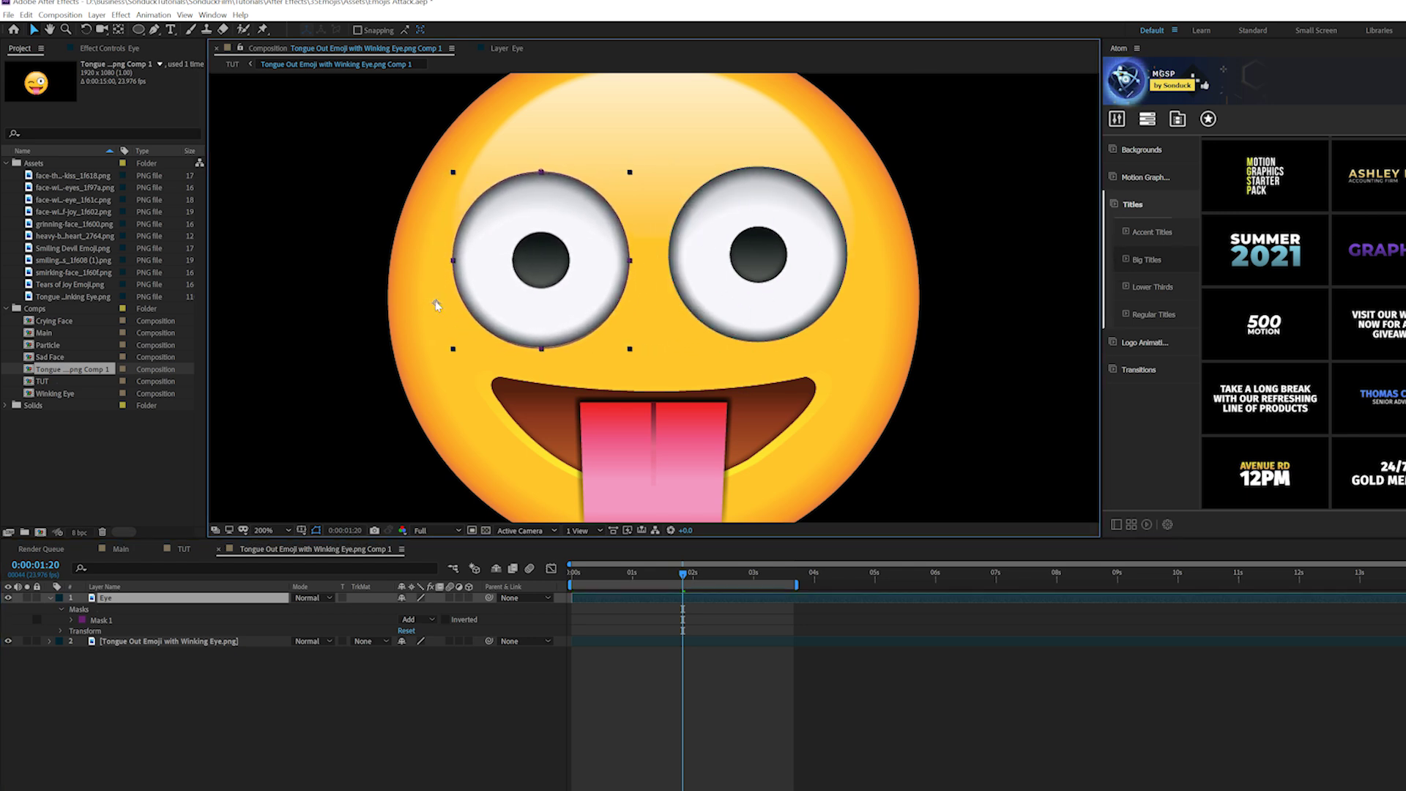
# Duplicate the Eye layer, start Eye 2 around 1.5 seconds, and preview the wink
pyautogui.click(49, 598)
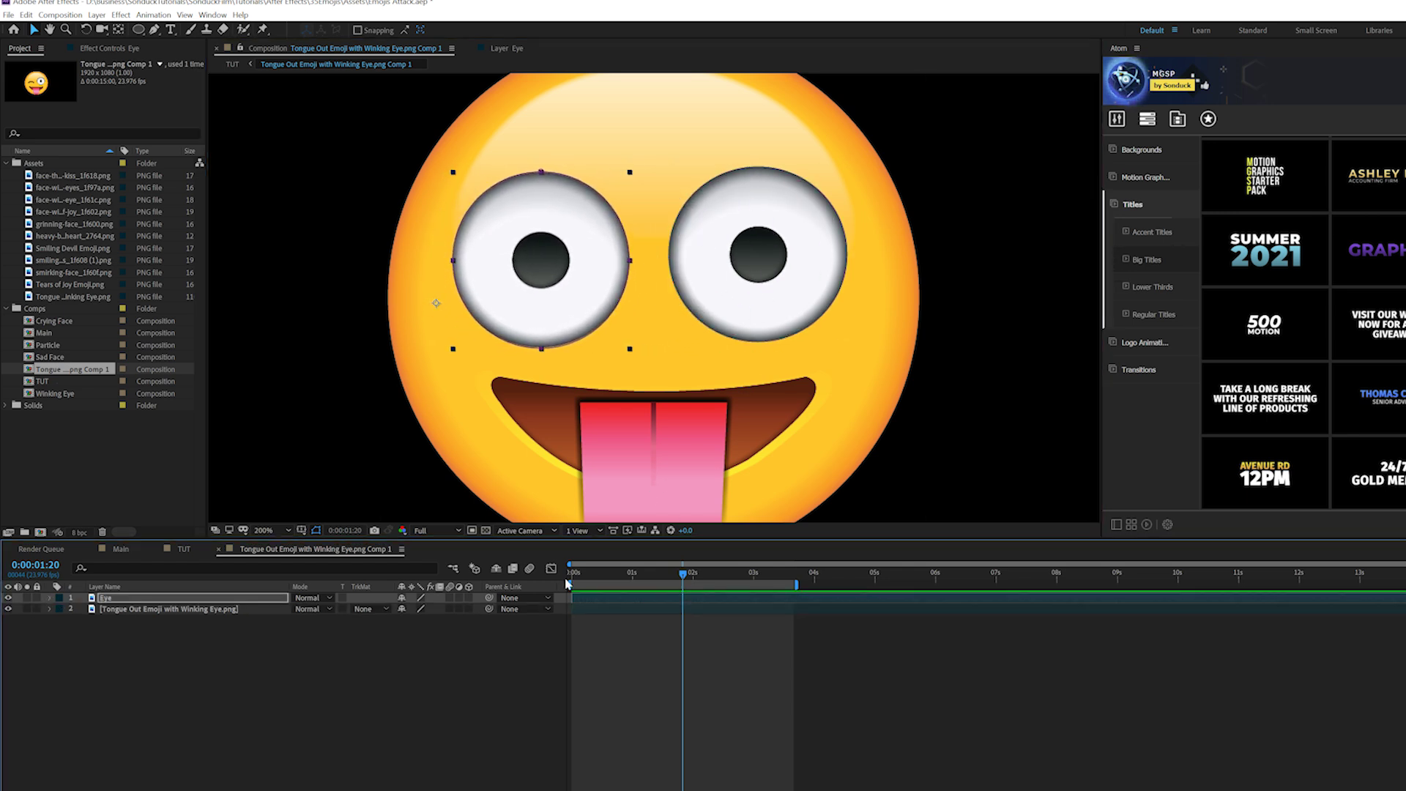
pyautogui.moveTo(577, 573); pyautogui.dragTo(610, 579)
pyautogui.click(26, 14)
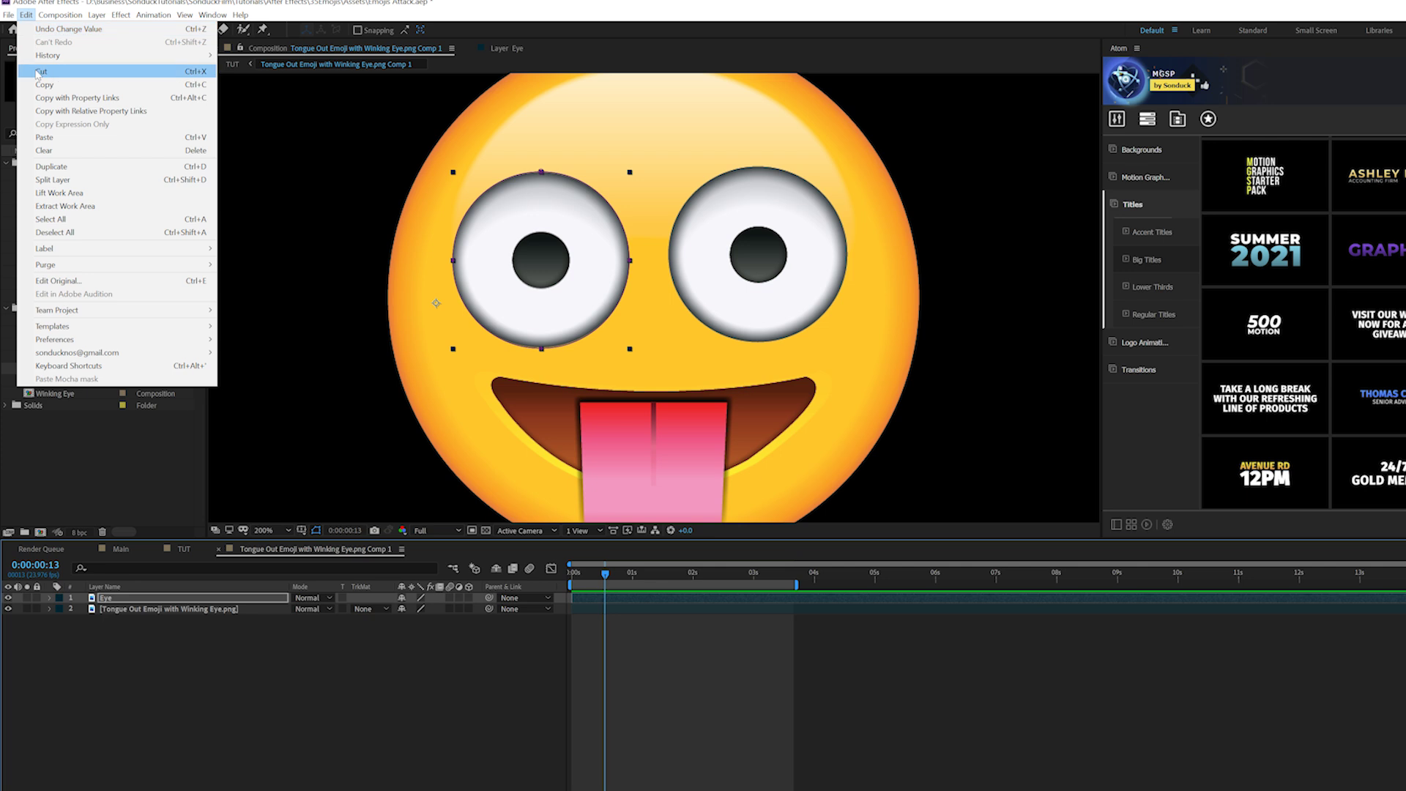
pyautogui.click(44, 179)
pyautogui.moveTo(623, 597); pyautogui.dragTo(714, 598)
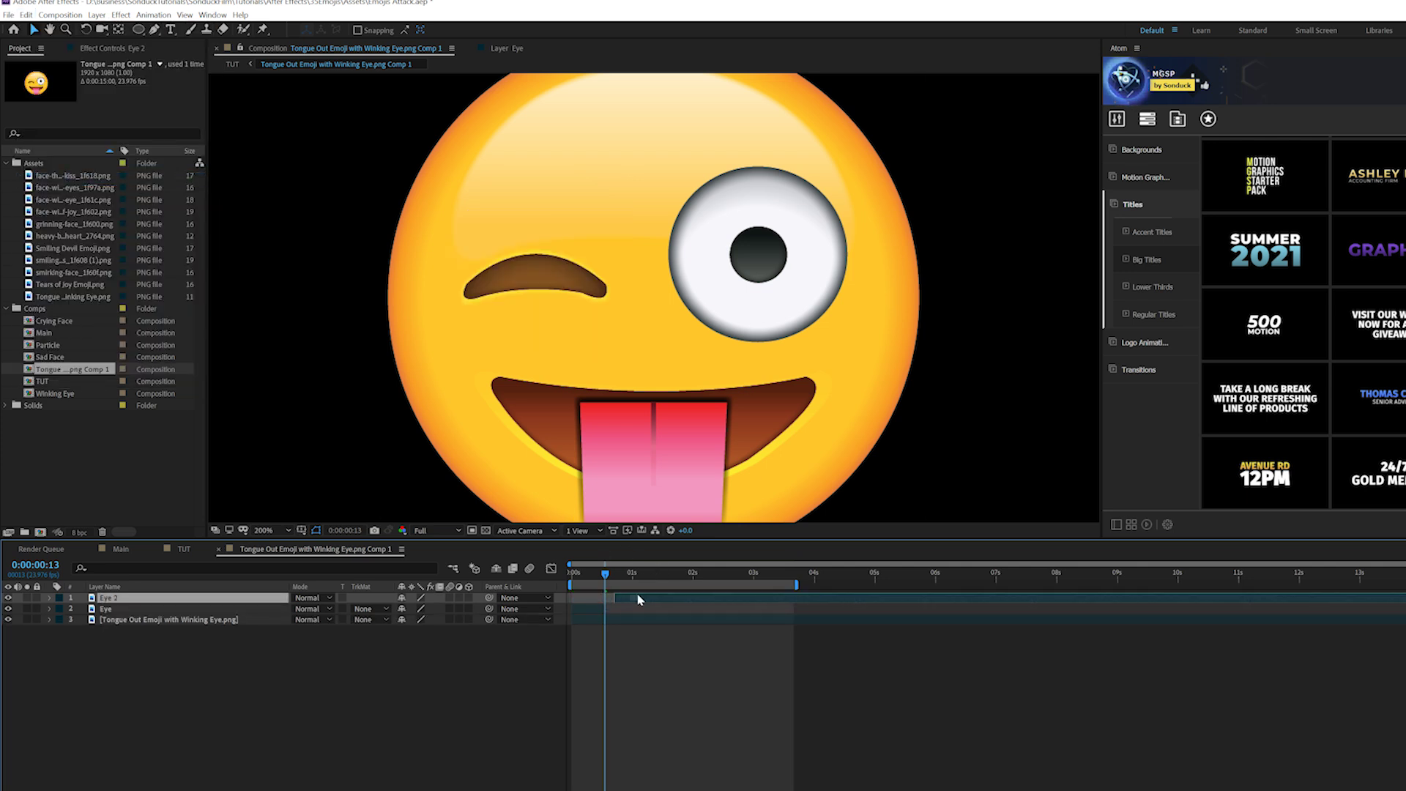
pyautogui.press('Home')
pyautogui.press('space')
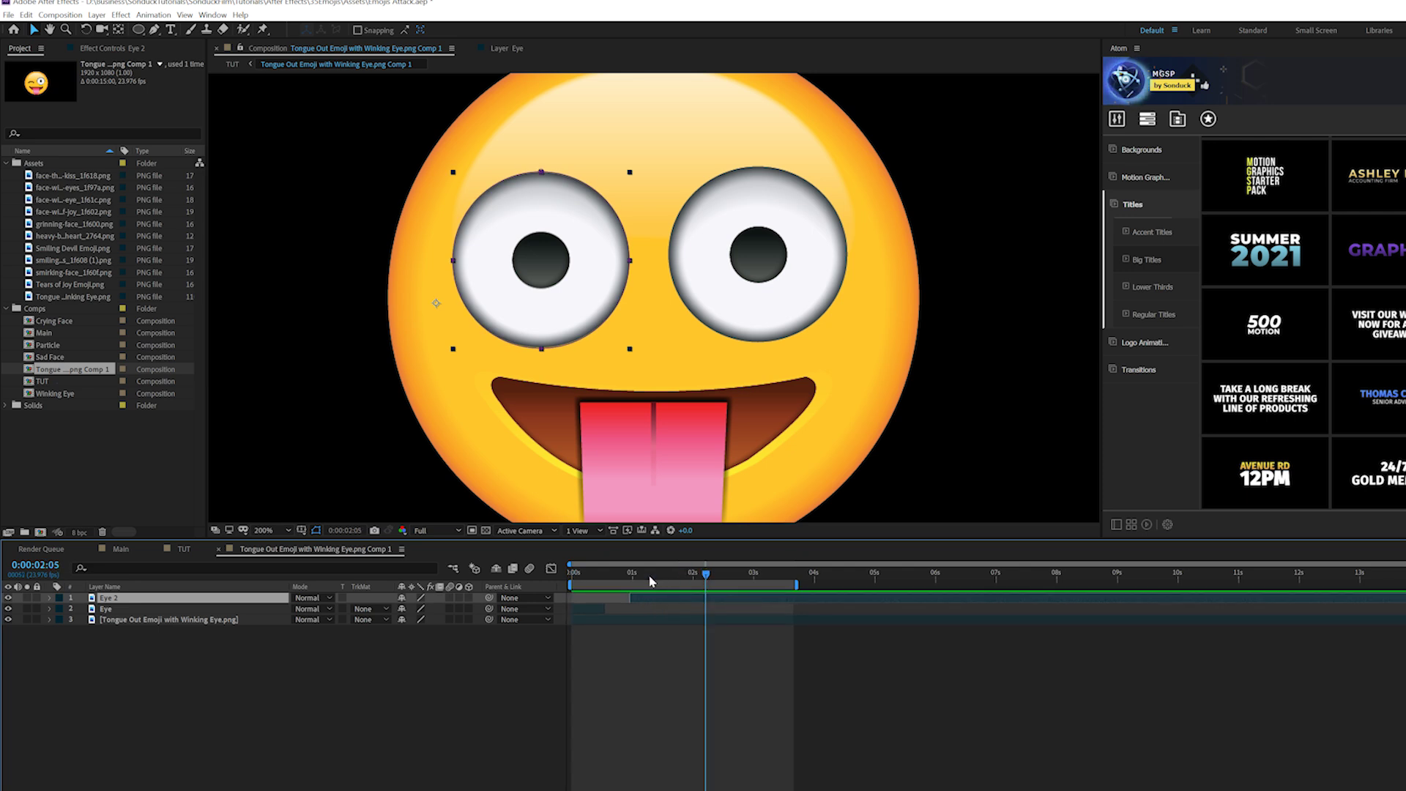
# Retime Eye 2 slightly earlier and split off Eye 3, shifting it earlier too
pyautogui.moveTo(701, 599)
pyautogui.mouseDown()
pyautogui.moveTo(672, 586)
pyautogui.moveTo(727, 596)
pyautogui.mouseUp()
pyautogui.hotkey('ctrl', 'shift', 'd')
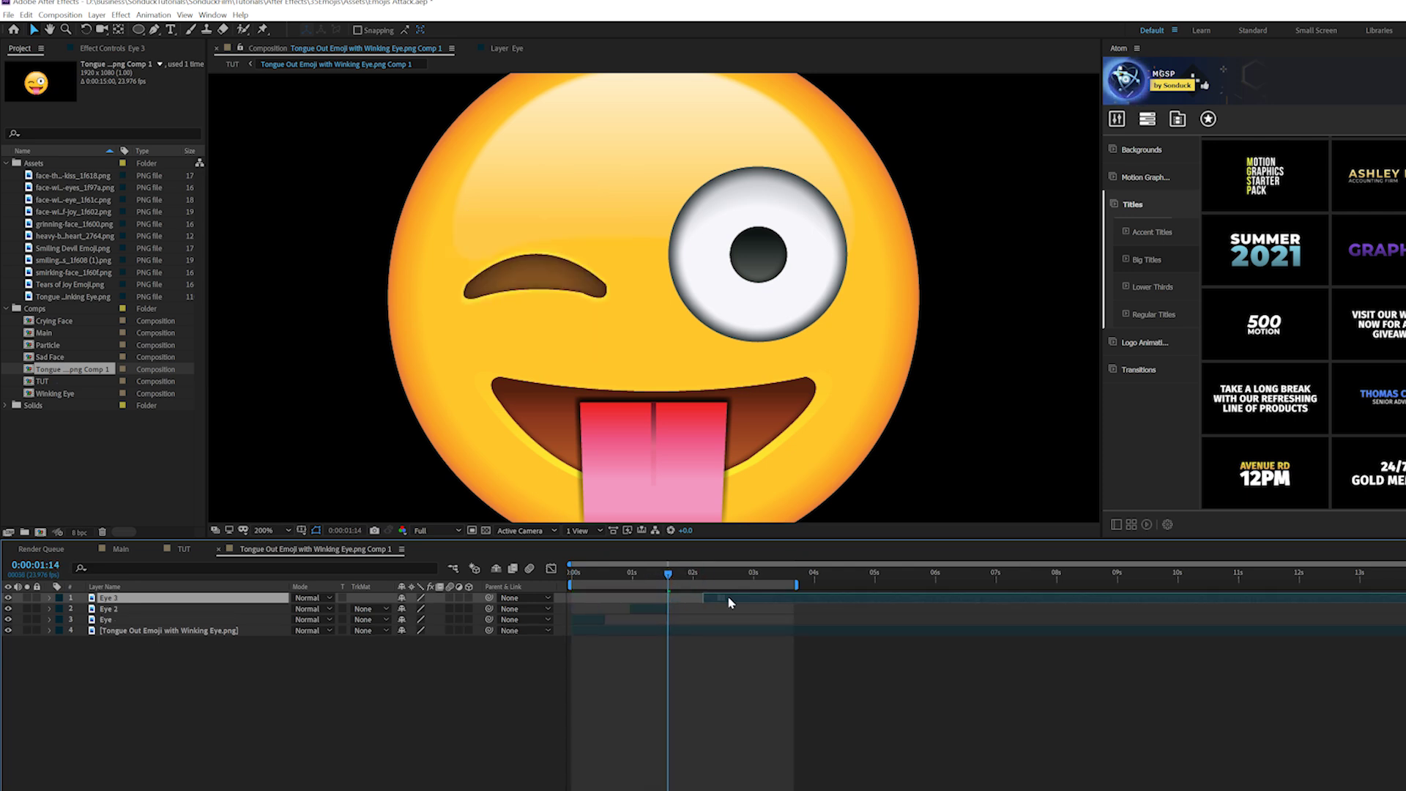
pyautogui.press('pagedown')
pyautogui.press('pagedown')
pyautogui.press('Home')
pyautogui.press('space')
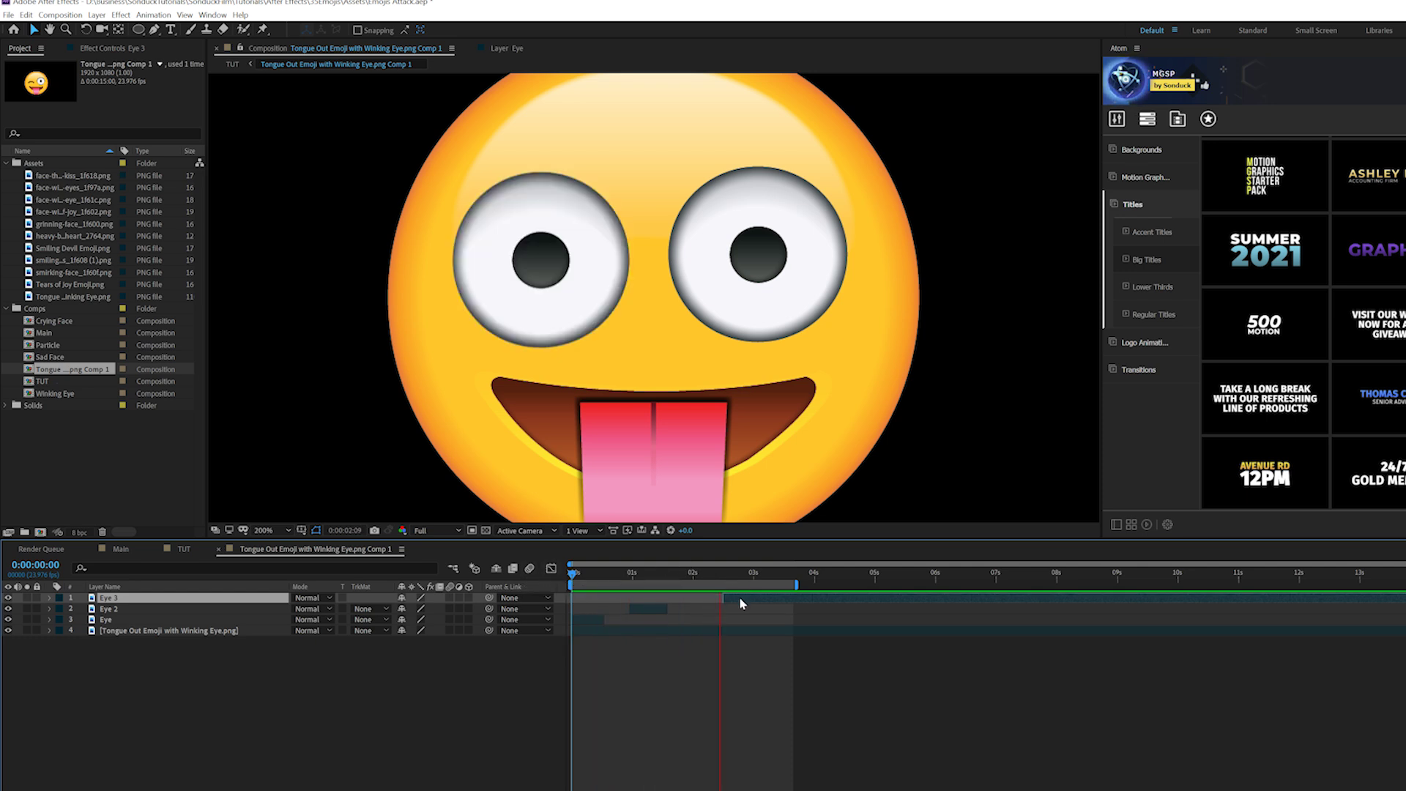
pyautogui.moveTo(739, 597); pyautogui.dragTo(763, 582)
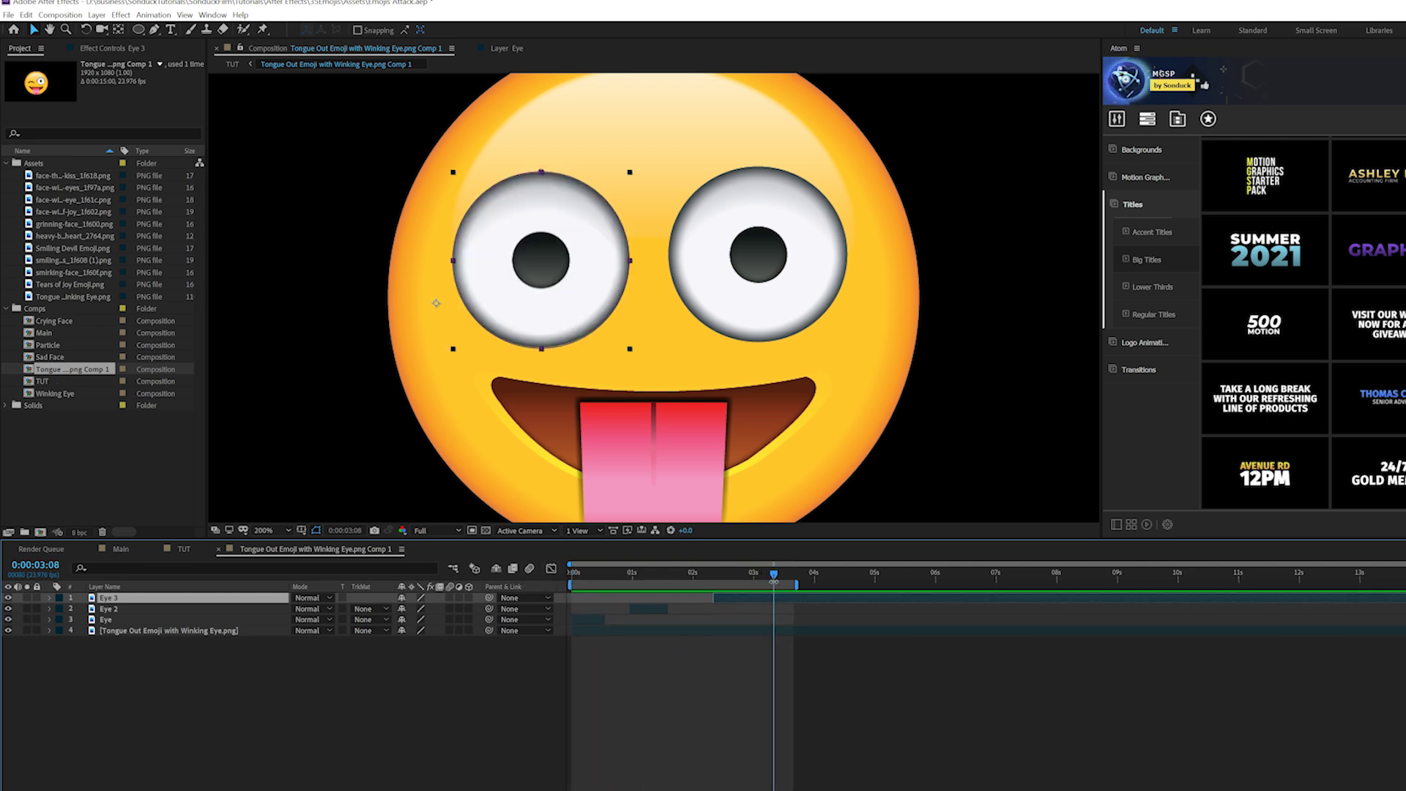
# Duplicate Eye 3, stop playback, and select all six face layers
pyautogui.hotkey('ctrl', 'd')
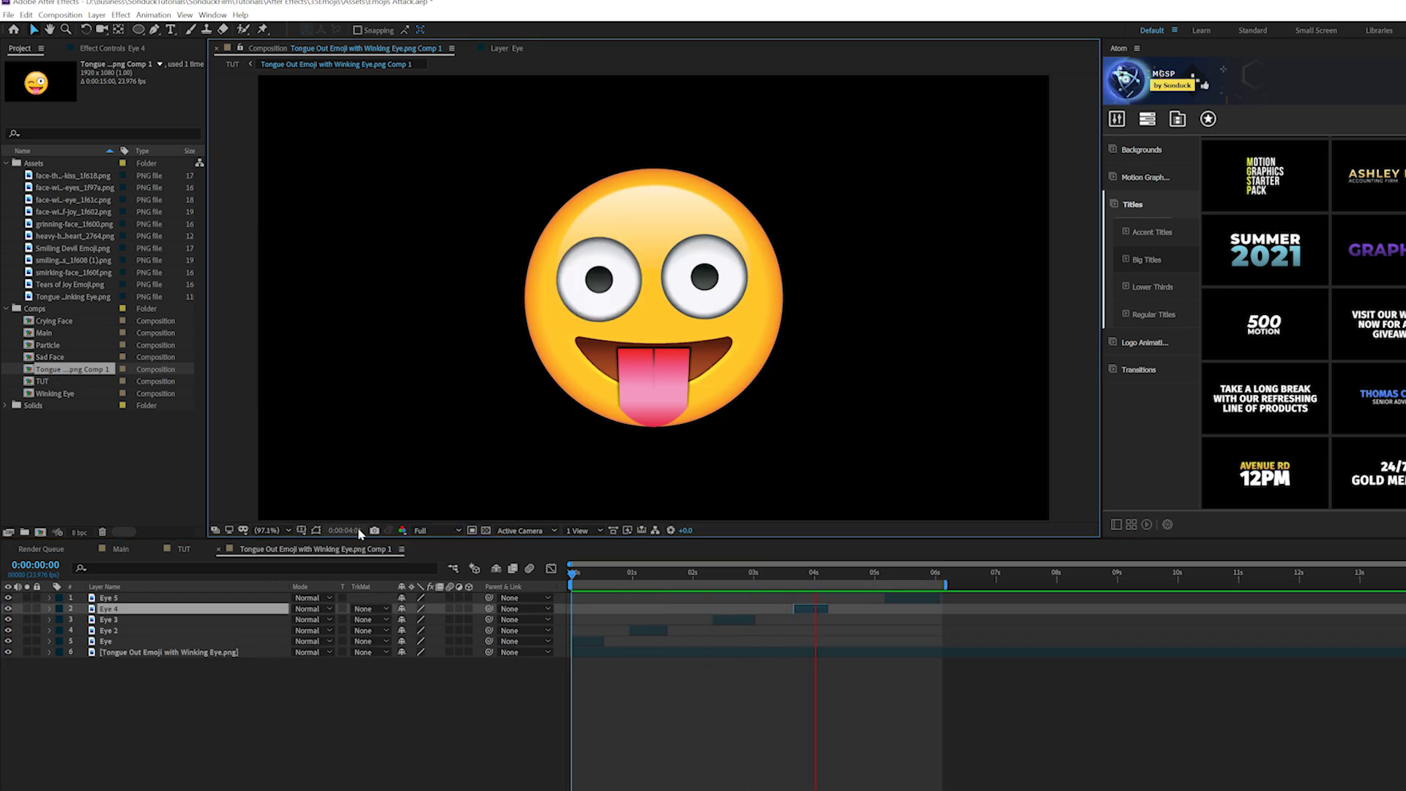
pyautogui.click(95, 612)
pyautogui.moveTo(106, 726); pyautogui.dragTo(136, 597)
# Pre-compose the selected layers into a composition named 'Wink Face Done'
pyautogui.click(97, 15)
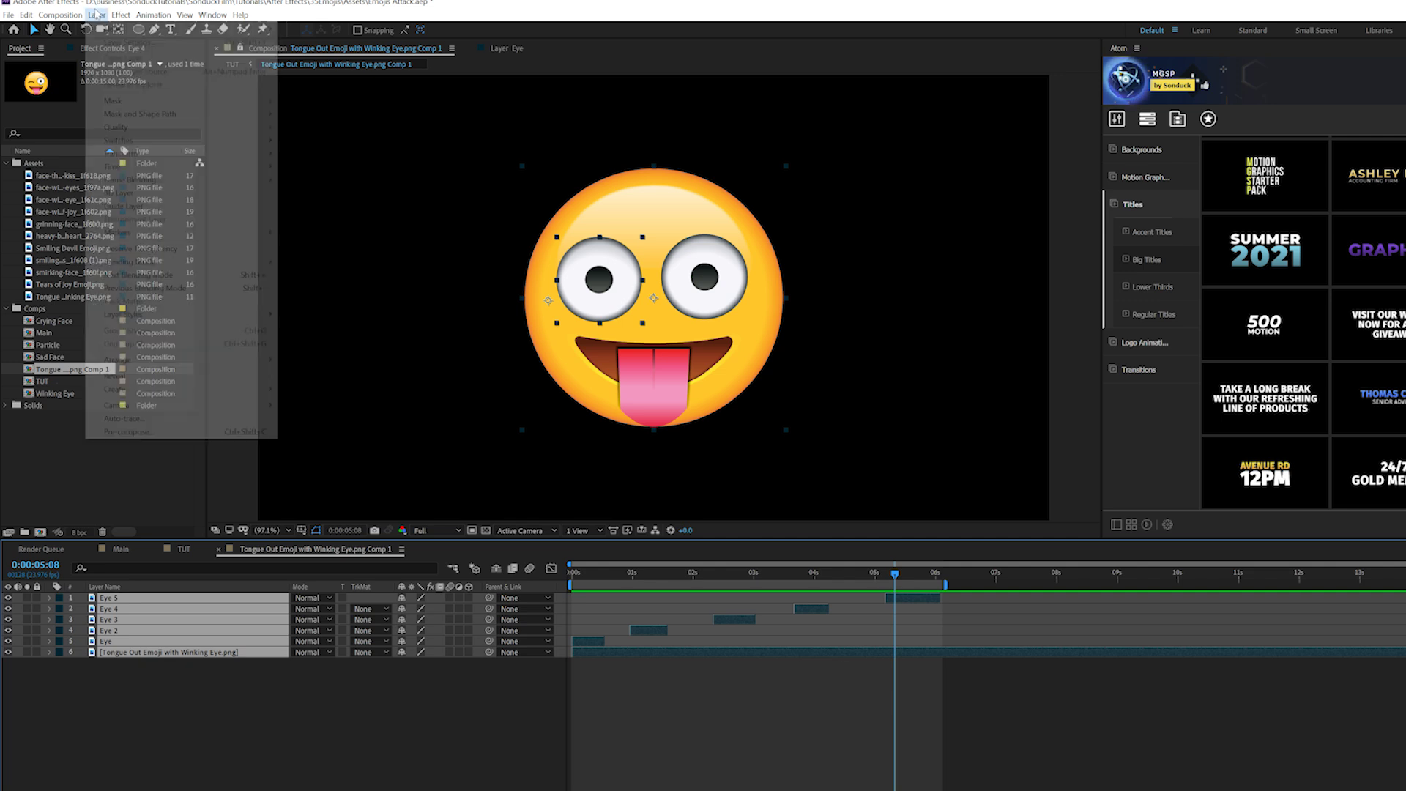
pyautogui.click(219, 432)
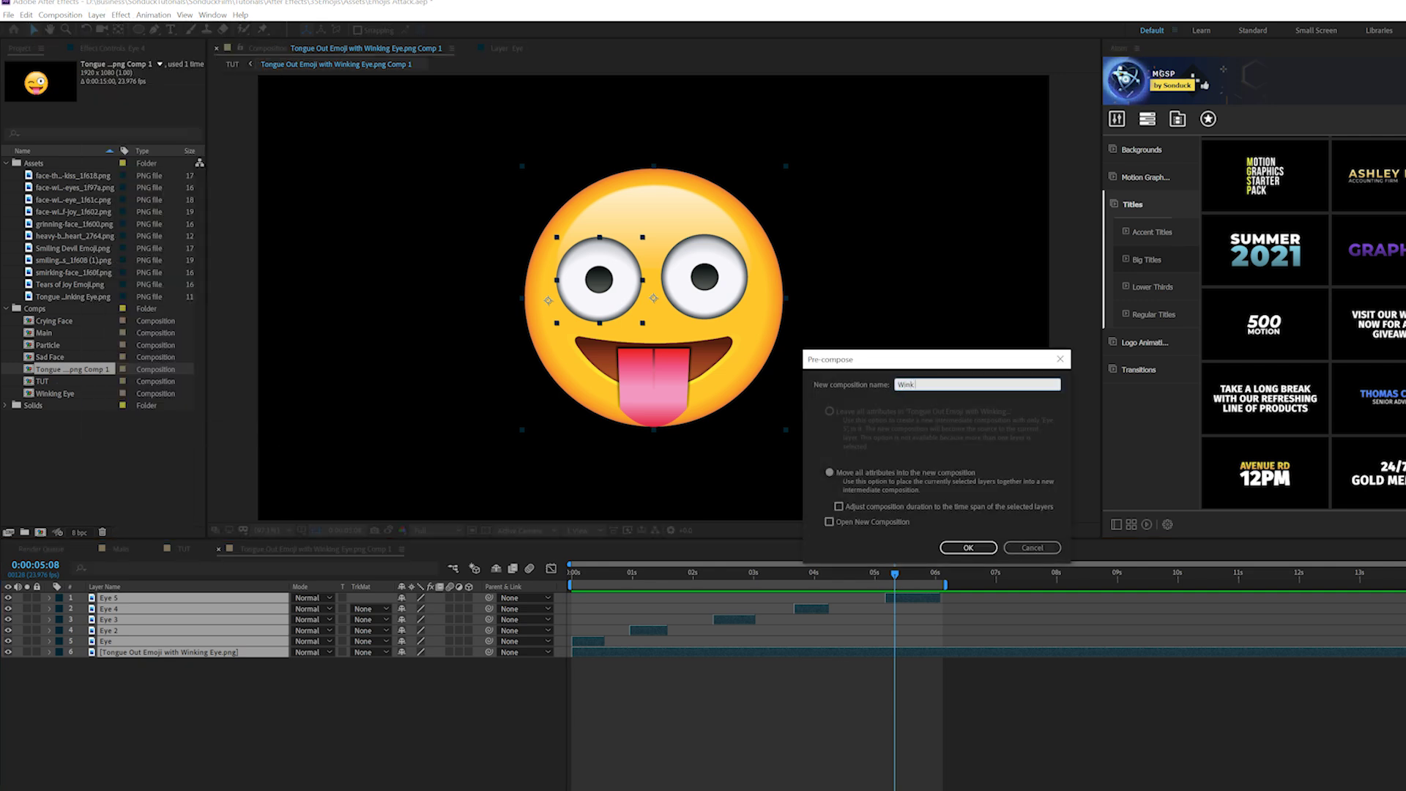
pyautogui.write('Wink Face Done')
pyautogui.press('Return')
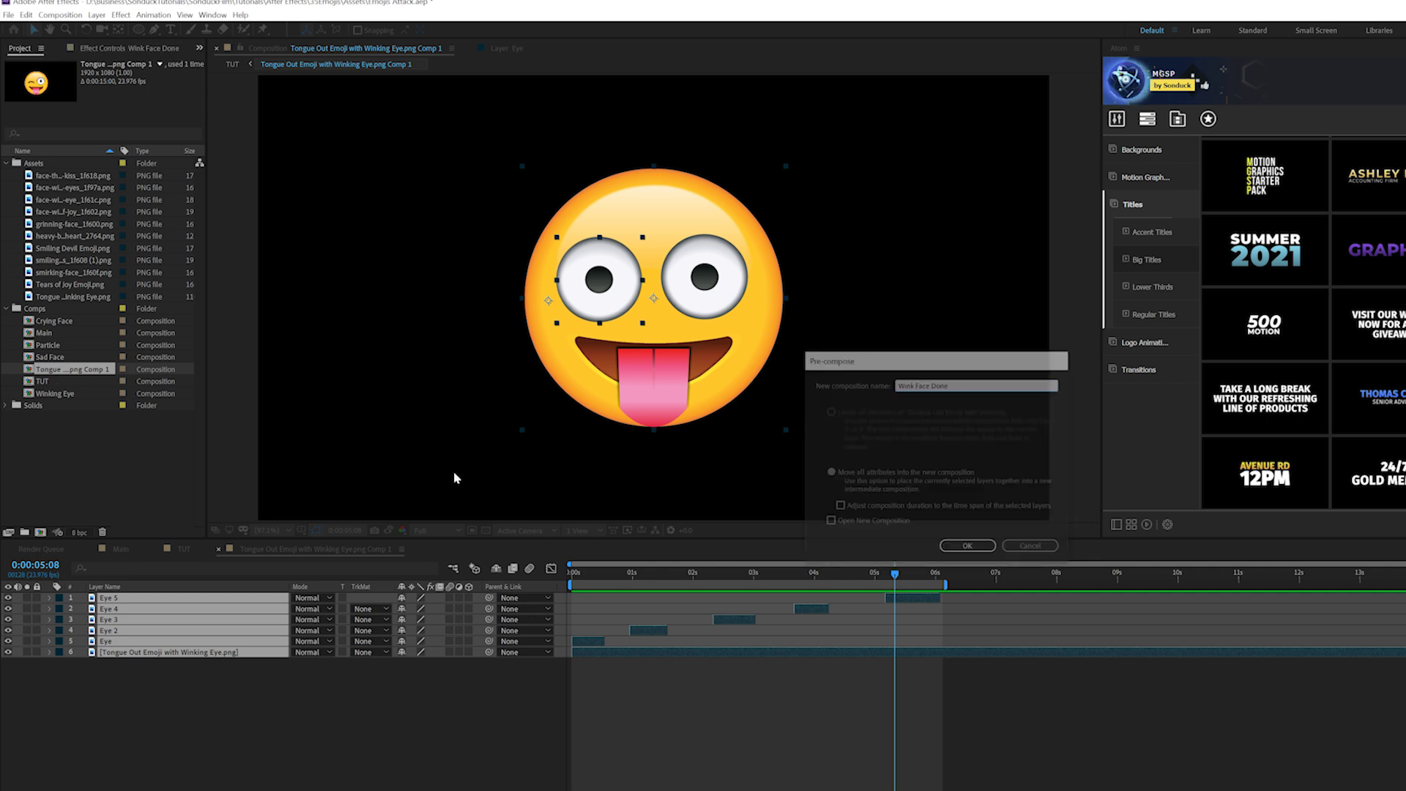
# Place puppet pins on the face, the tongue's top-left corner, and the tongue's middle
pyautogui.click(616, 177)
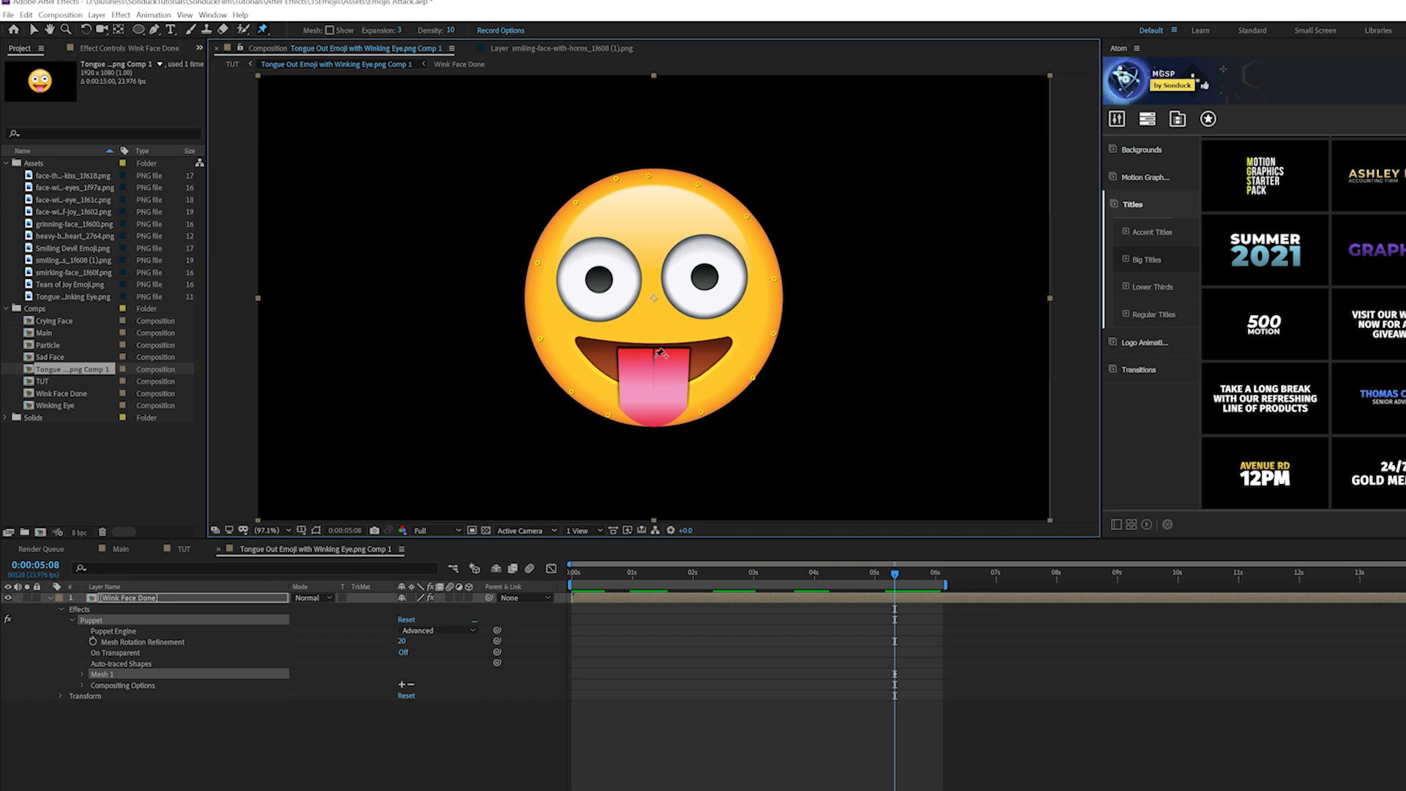
pyautogui.scroll(4, 660, 353)
pyautogui.moveTo(599, 325); pyautogui.dragTo(597, 313)
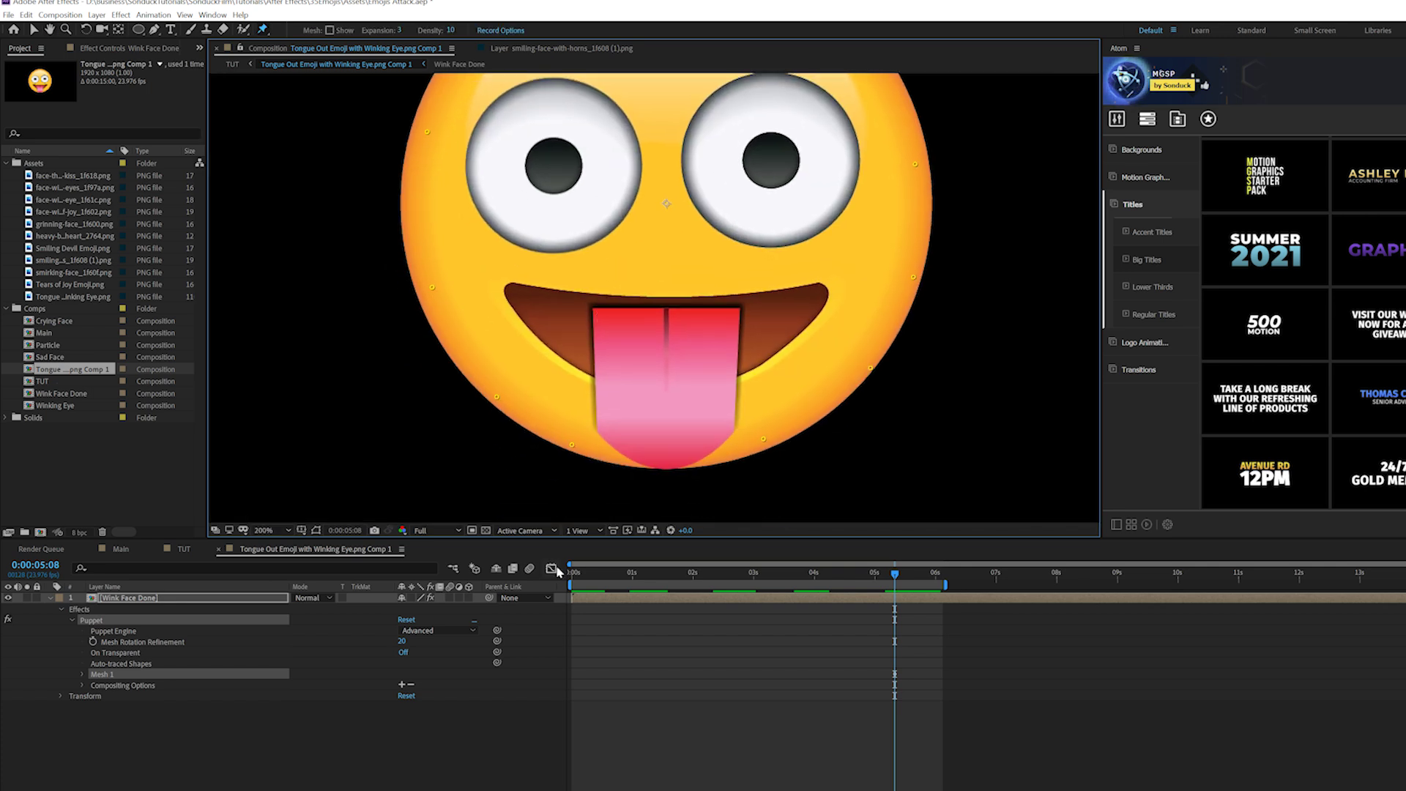
pyautogui.moveTo(581, 576); pyautogui.dragTo(572, 577)
pyautogui.click(599, 315)
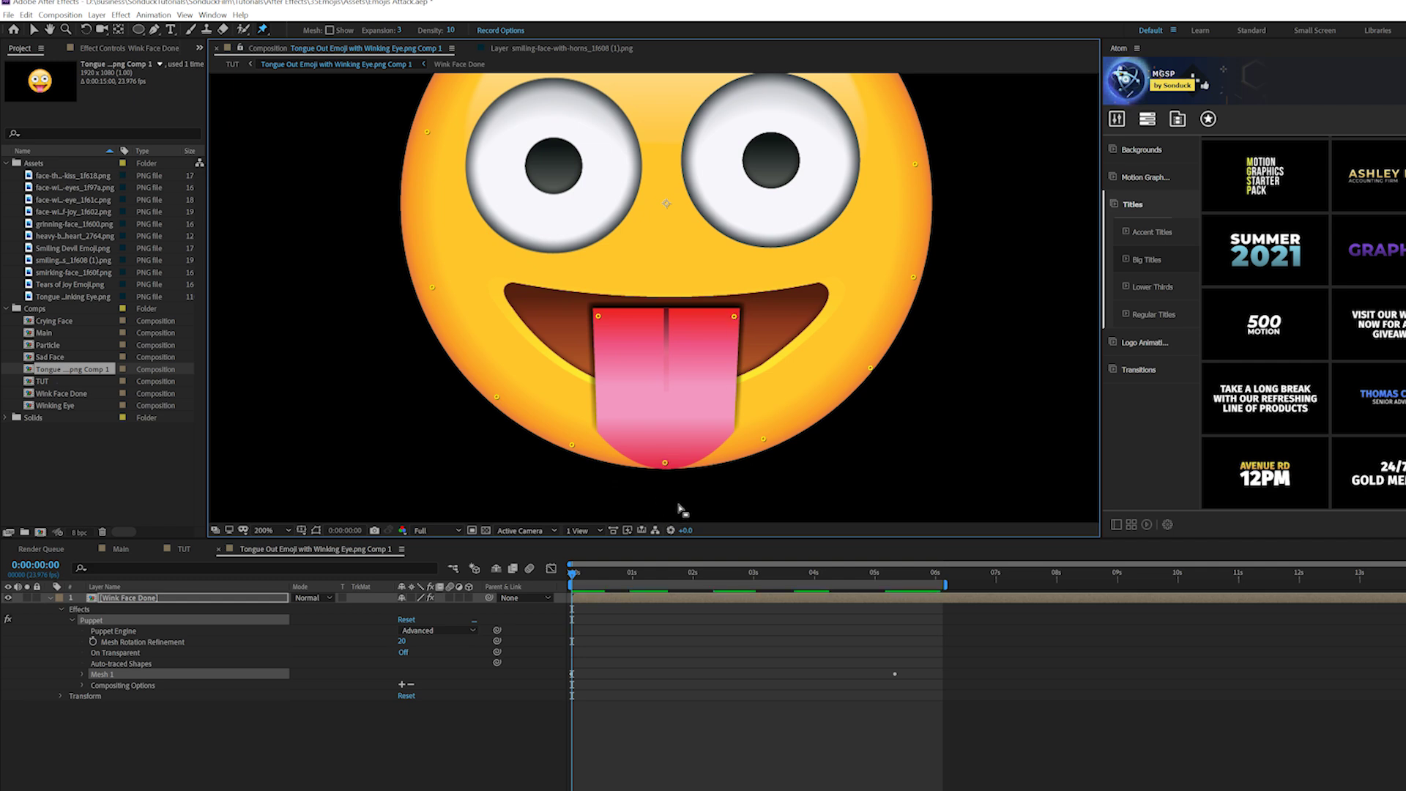
pyautogui.click(667, 386)
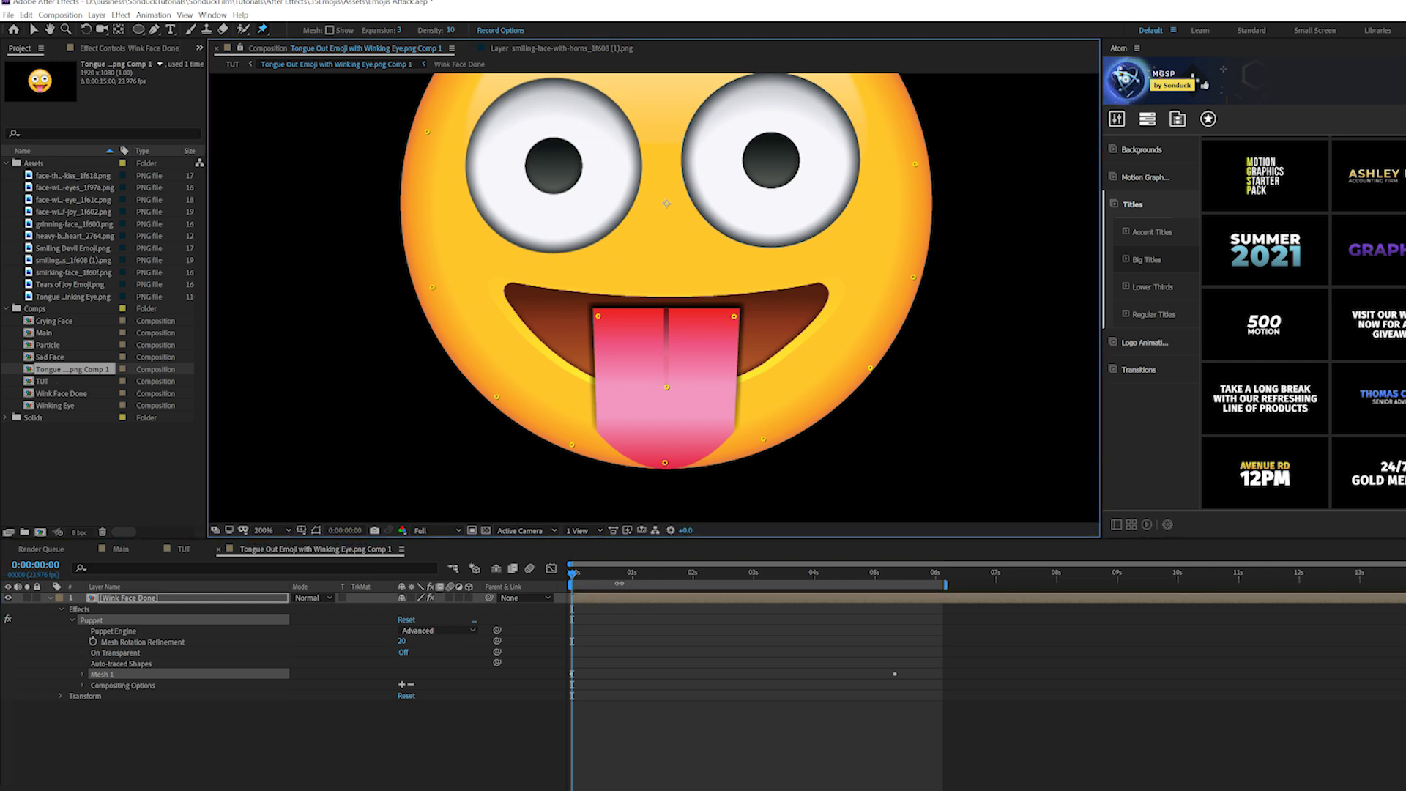
# Keyframe the tongue pin bending left, right at 0:00:01:20, left at 2:18, then return to TUT
pyautogui.press('space')
pyautogui.moveTo(667, 385); pyautogui.dragTo(596, 388)
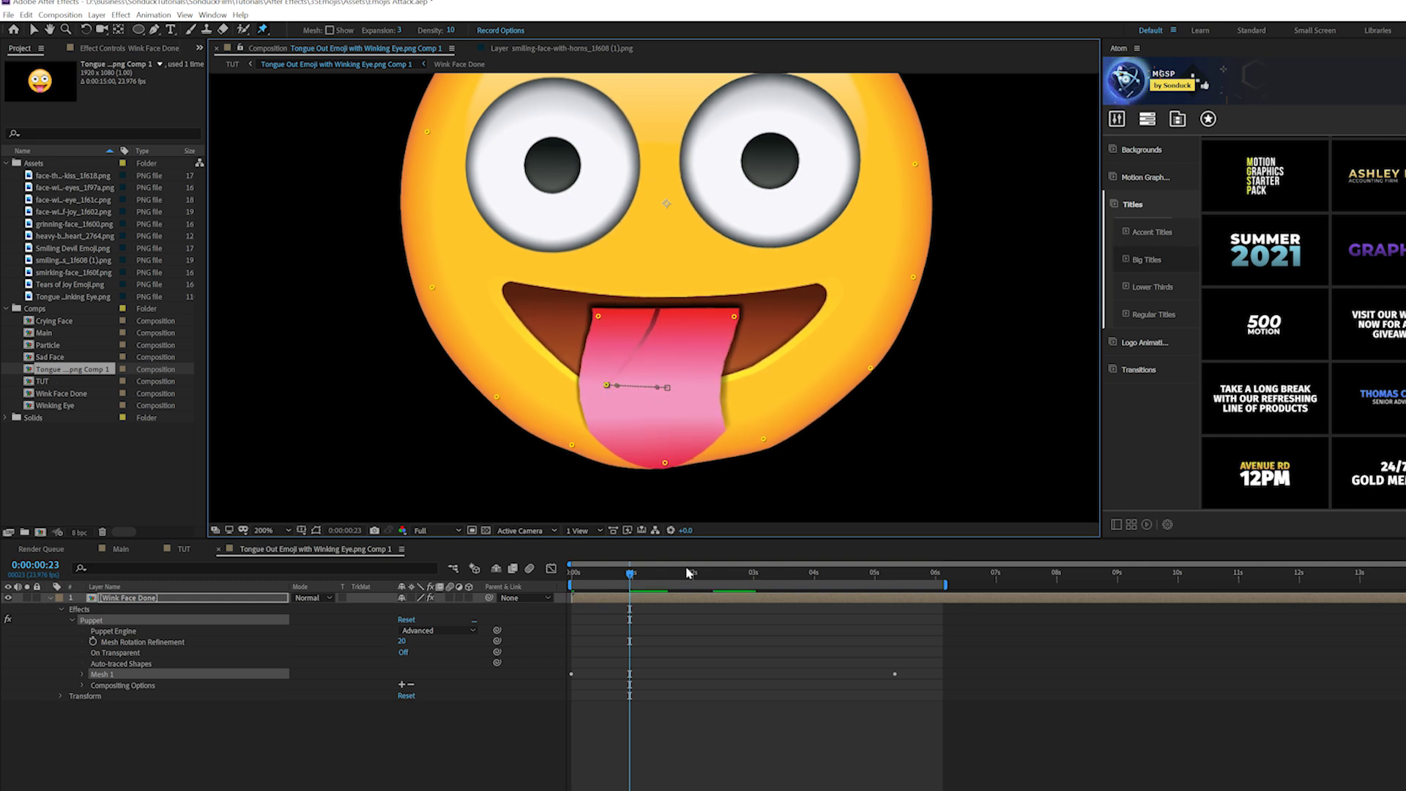
pyautogui.moveTo(651, 579); pyautogui.dragTo(682, 575)
pyautogui.moveTo(598, 388); pyautogui.dragTo(709, 386)
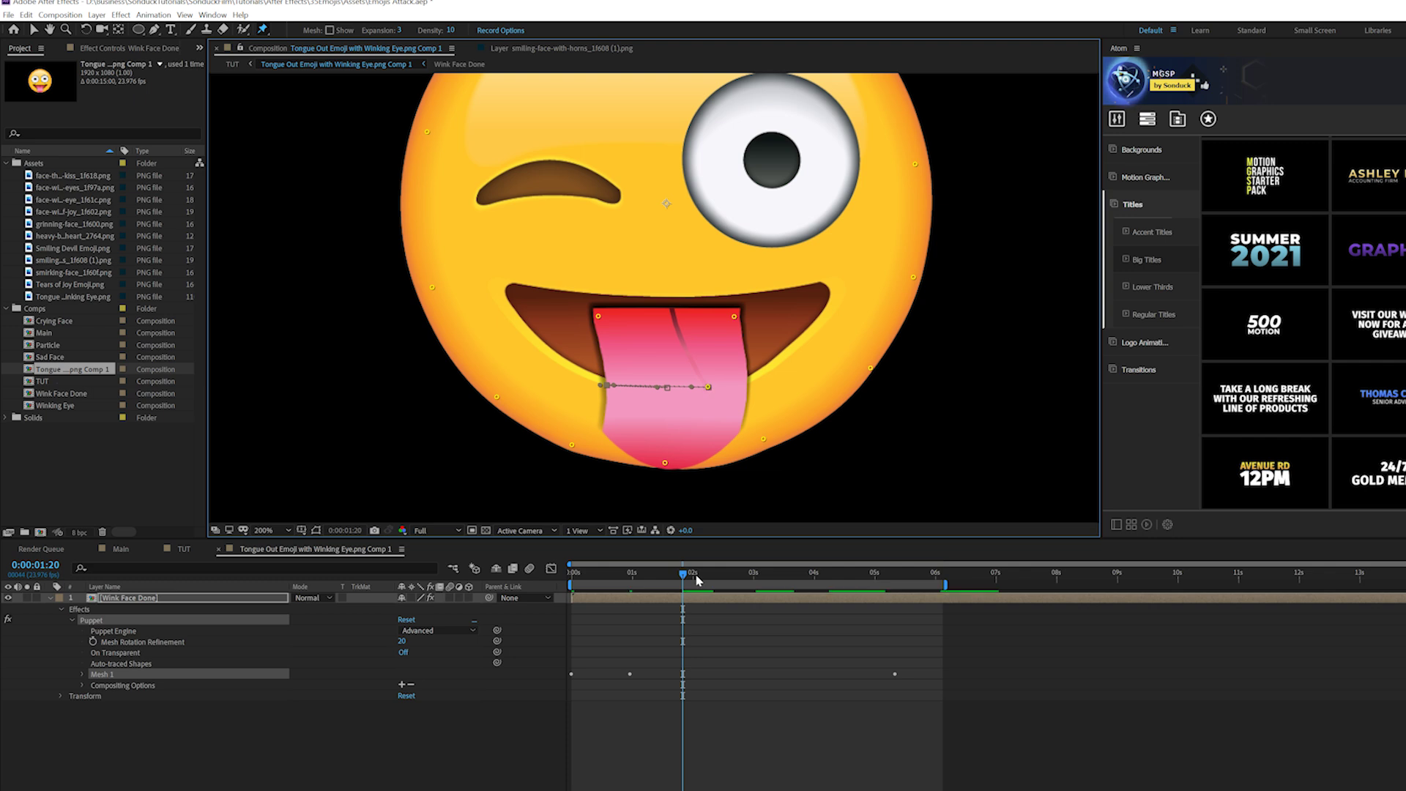
pyautogui.moveTo(693, 580); pyautogui.dragTo(741, 582)
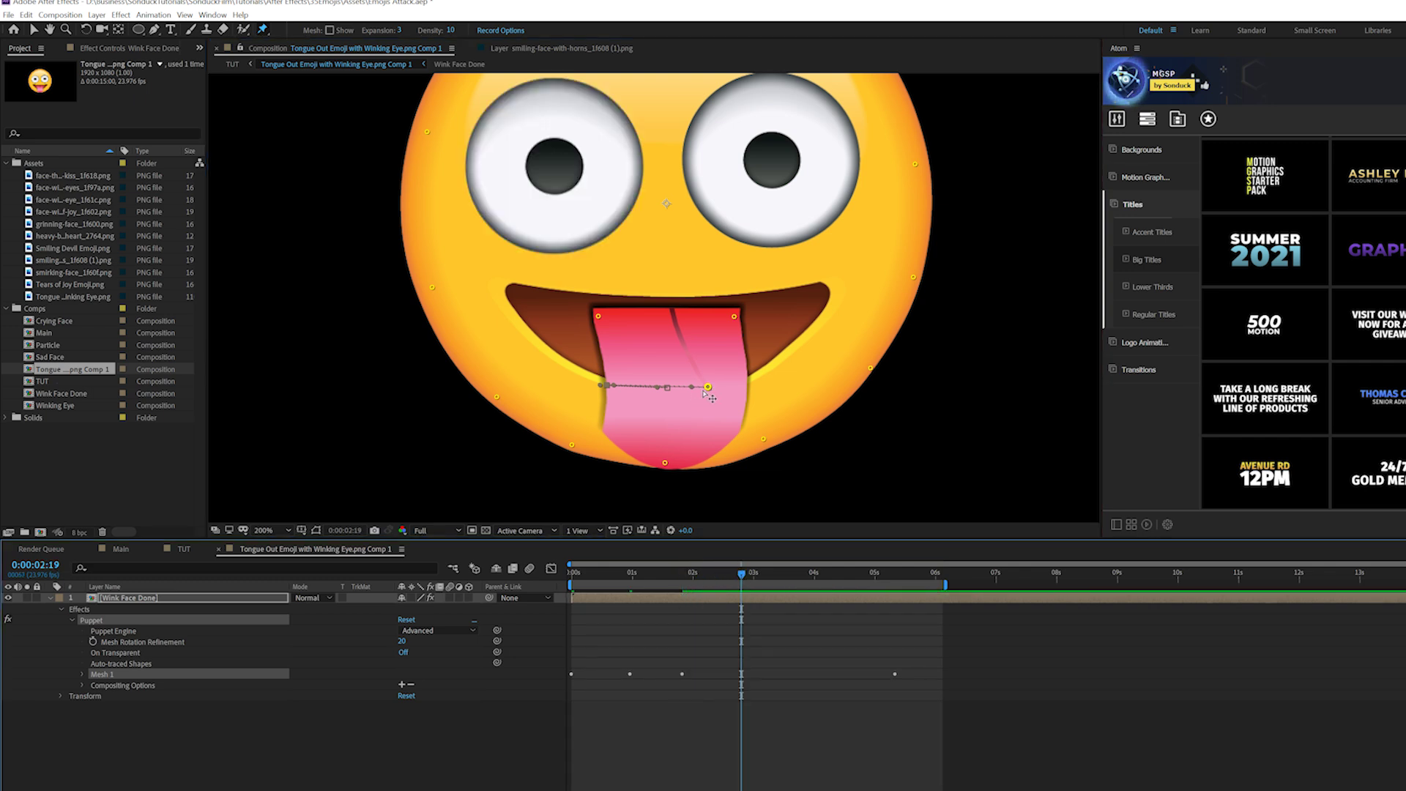
pyautogui.moveTo(705, 393); pyautogui.dragTo(619, 385)
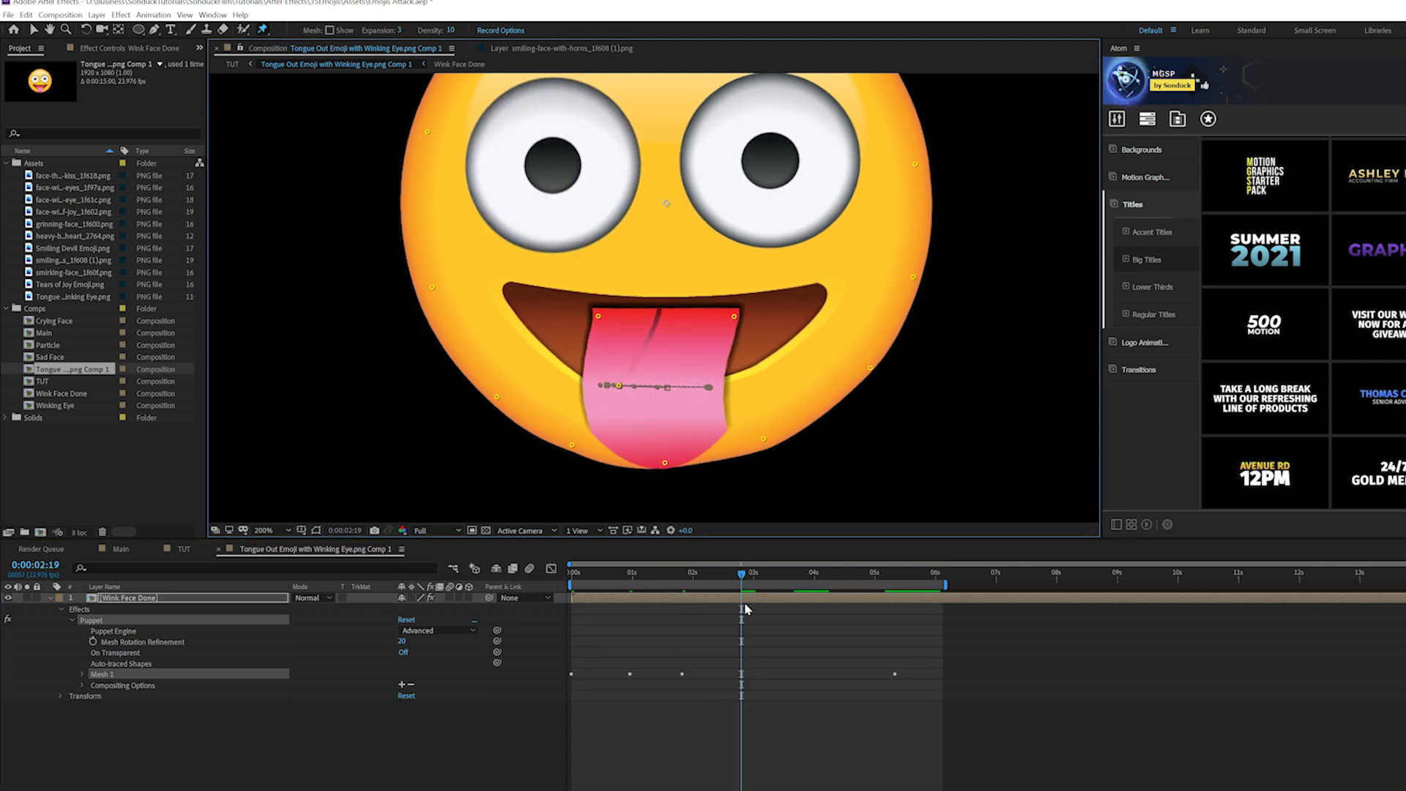
pyautogui.click(184, 548)
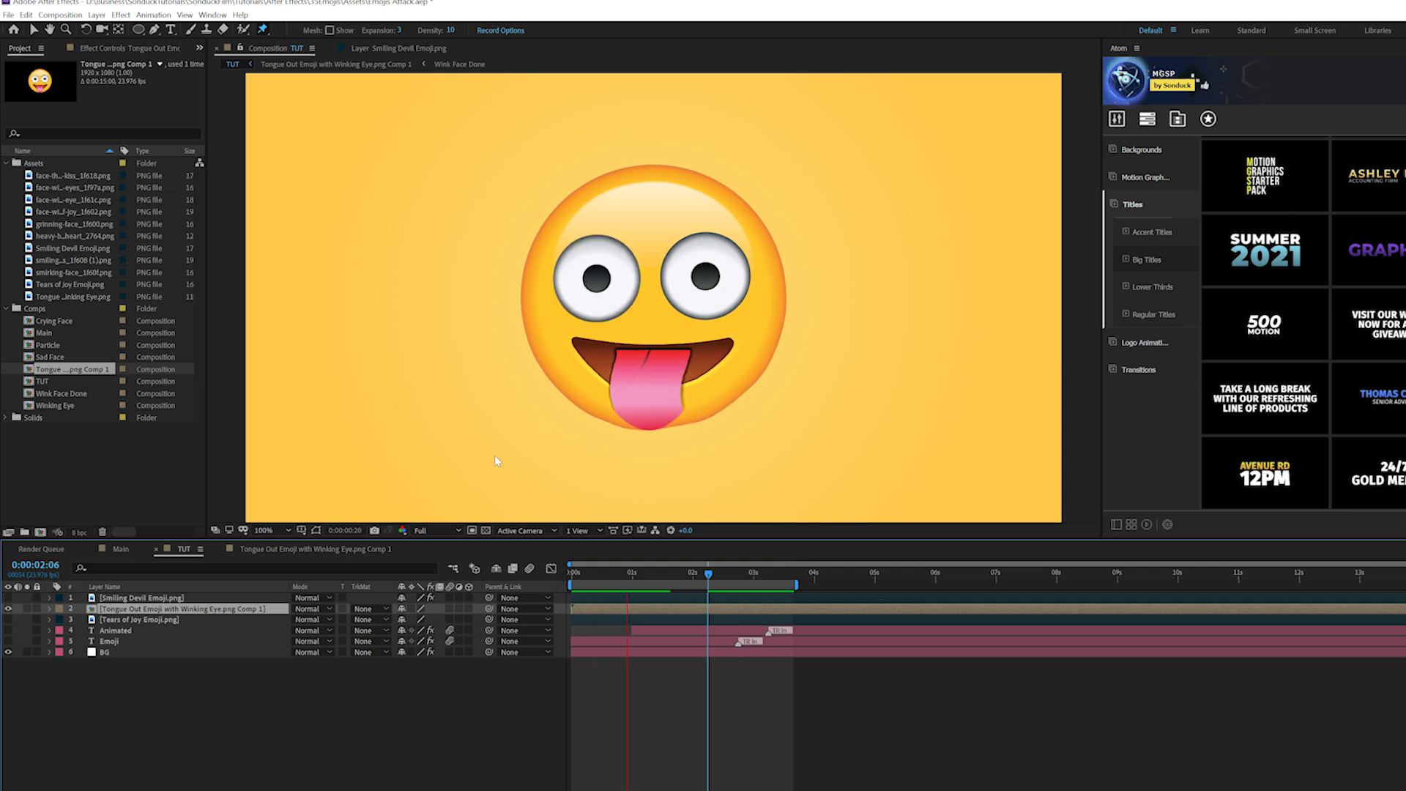
# Preview TUT, hide the tongue-out emoji layer, and open the Crying Face composition
pyautogui.press('space')
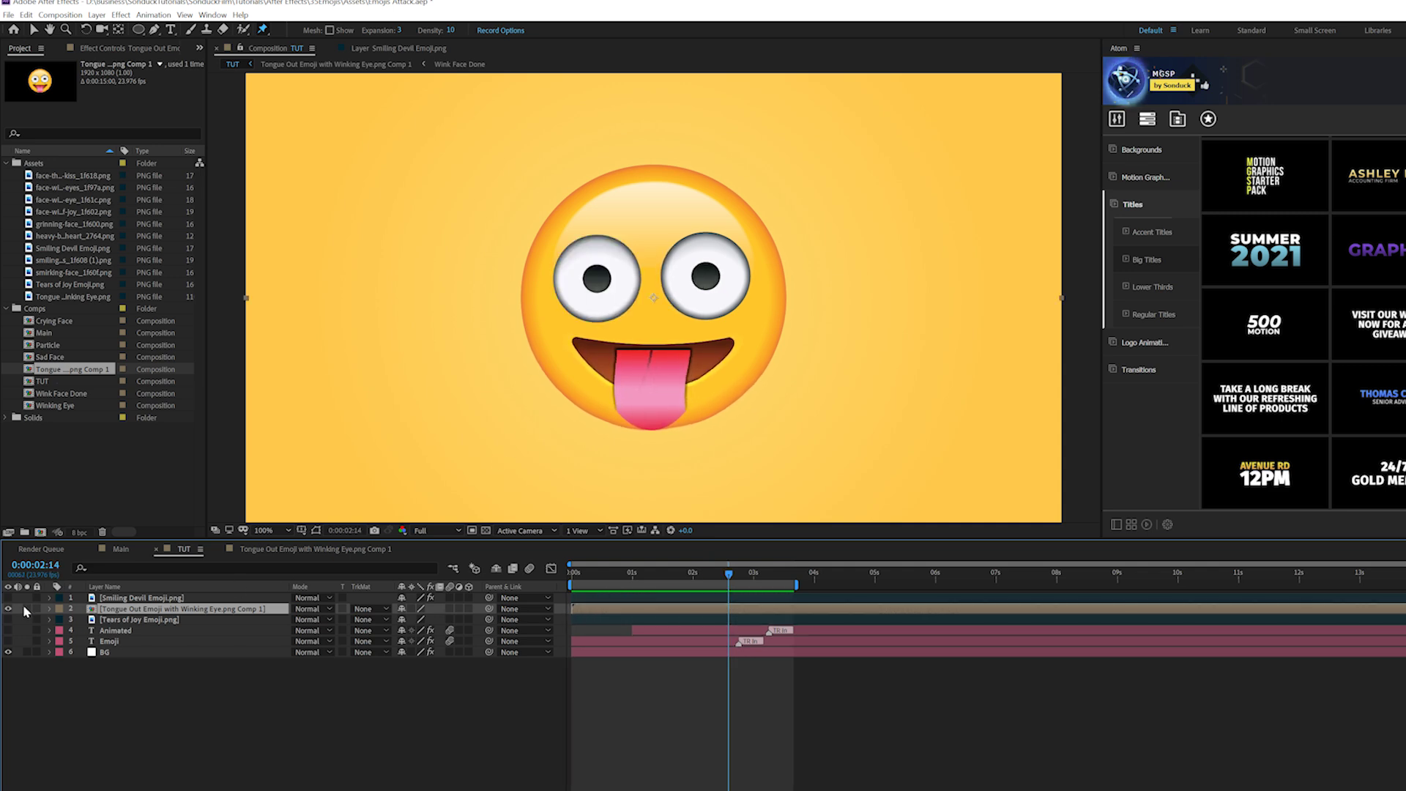
pyautogui.click(9, 610)
pyautogui.click(139, 619)
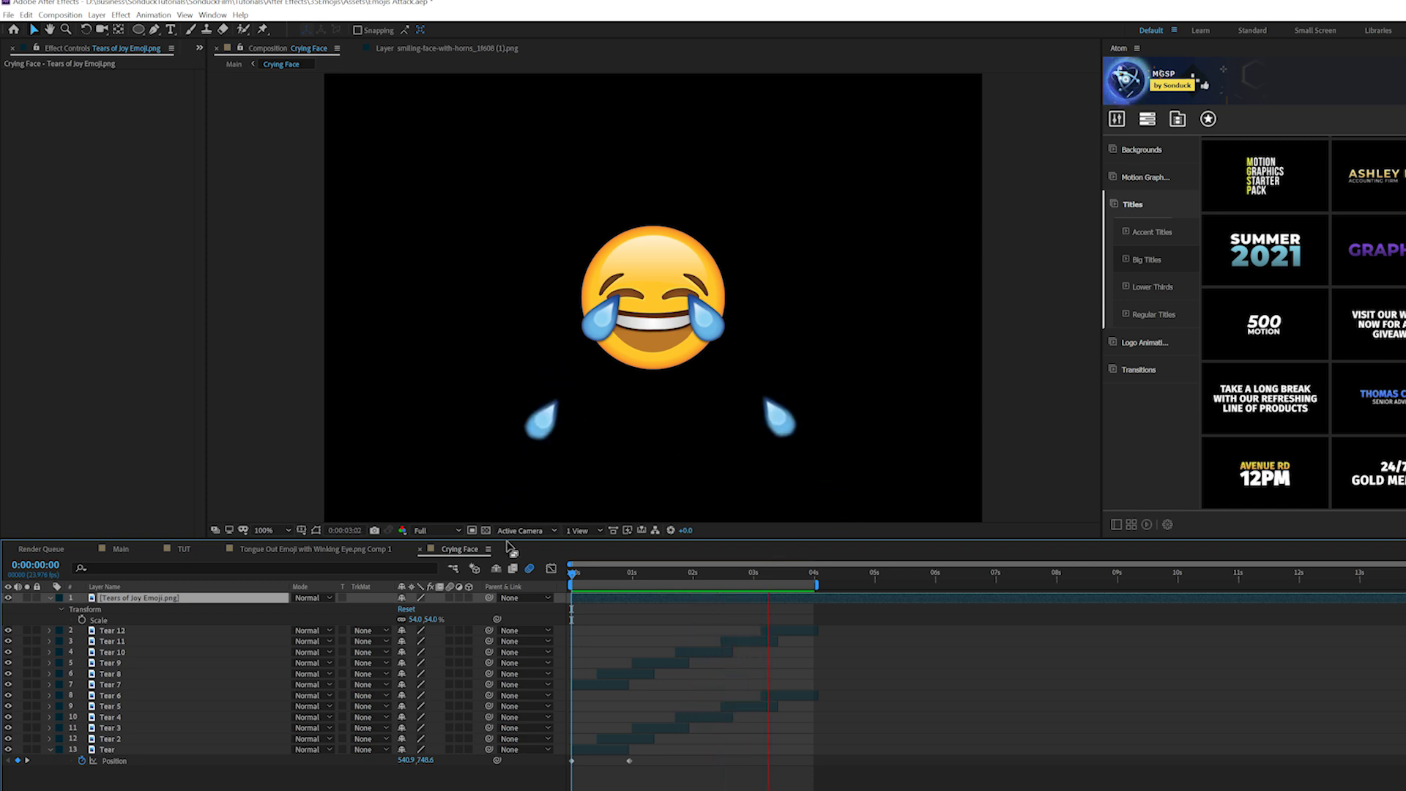
# Inspect the Tear 8 and Tears of Joy Emoji layers and return to the first frame
pyautogui.click(160, 672)
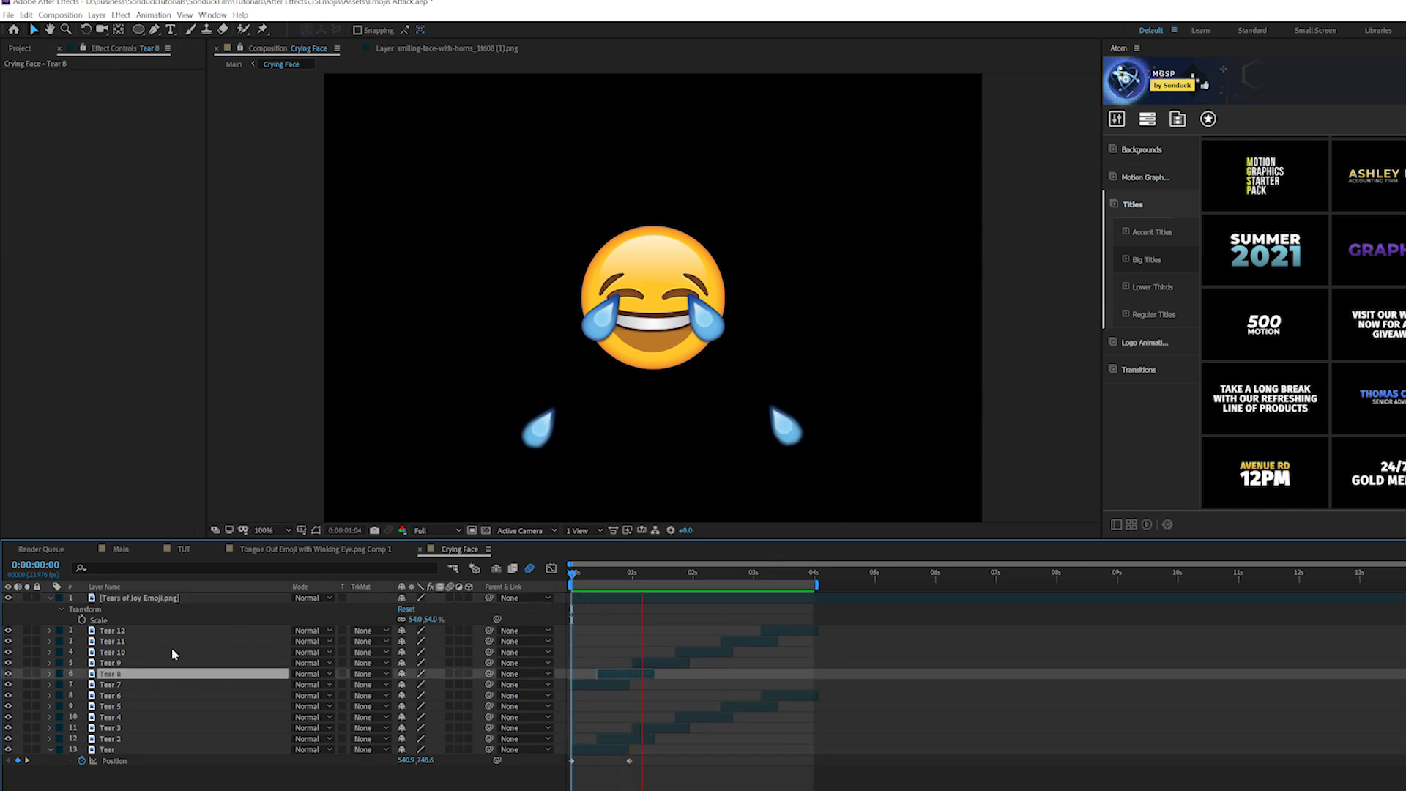
pyautogui.click(249, 598)
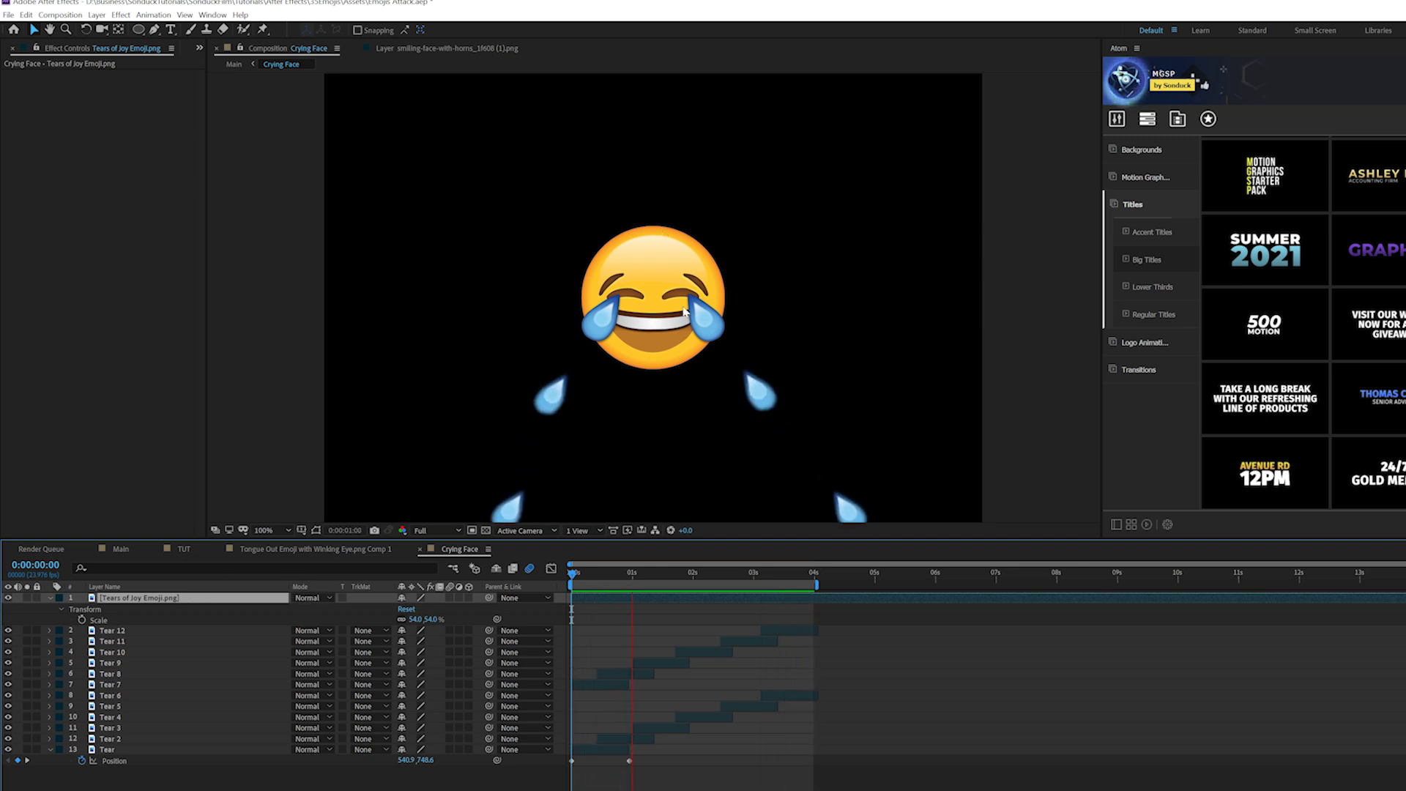
pyautogui.press('h')
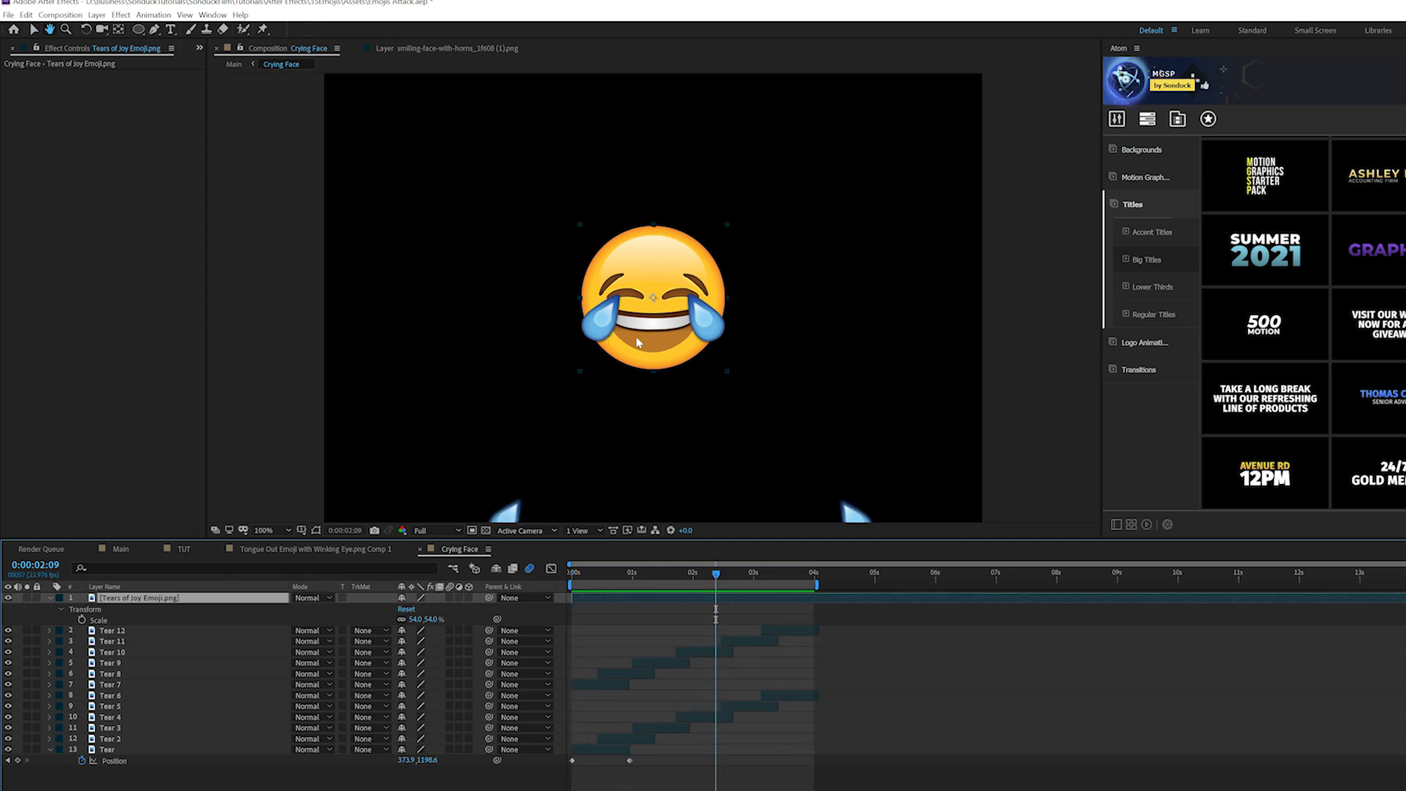
pyautogui.moveTo(577, 576); pyautogui.dragTo(572, 575)
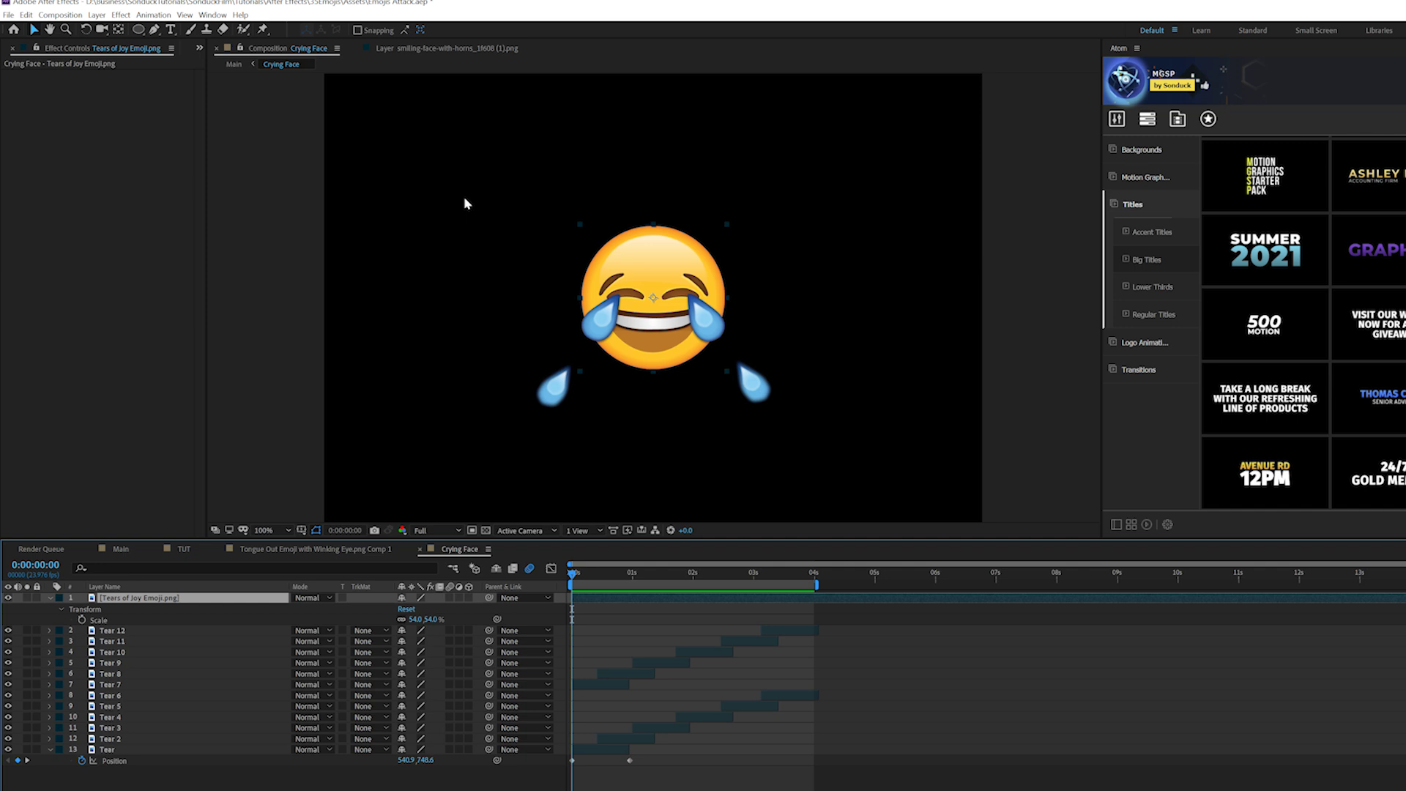
pyautogui.click(121, 15)
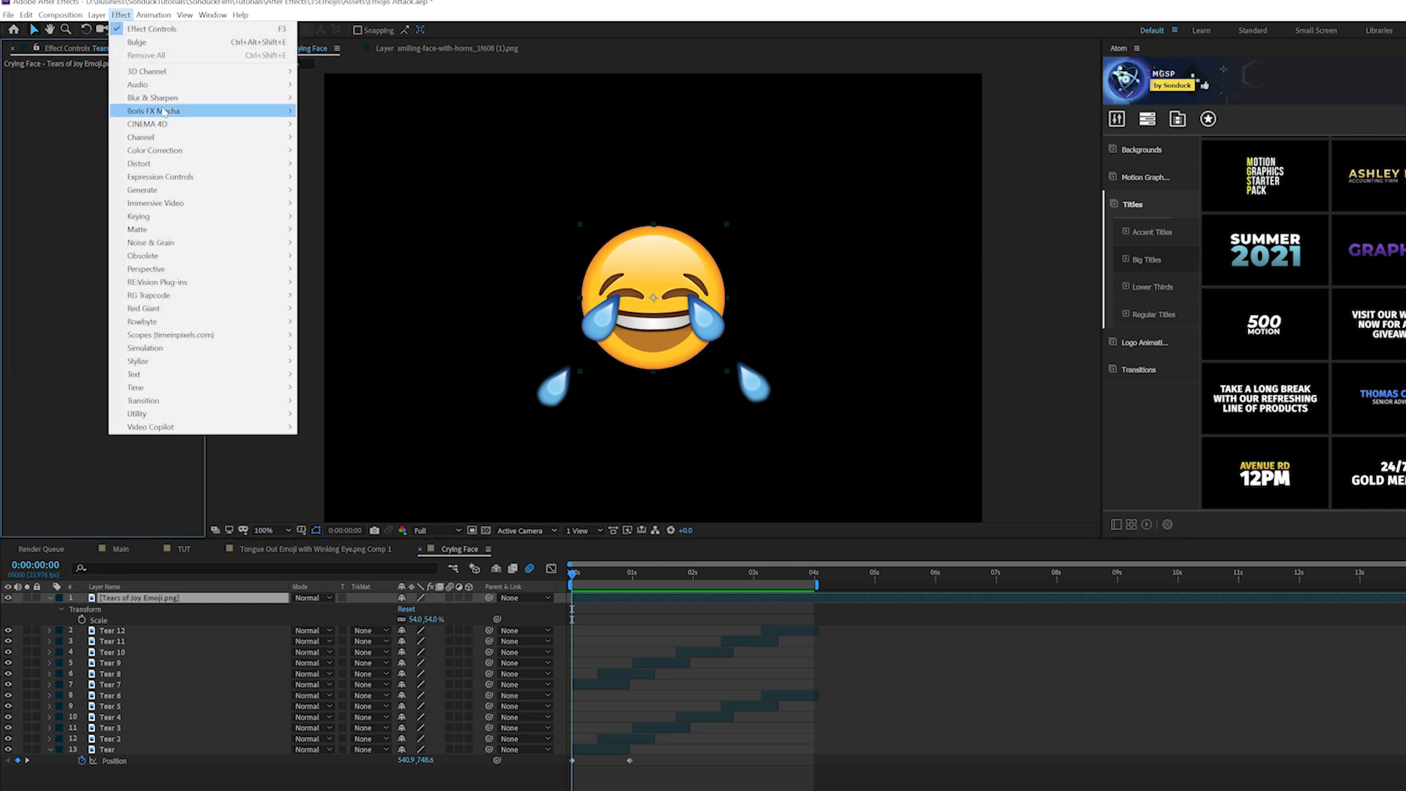
# Apply the Warp effect to the crying emoji with Bulge style and Bend 0
pyautogui.moveTo(165, 165)
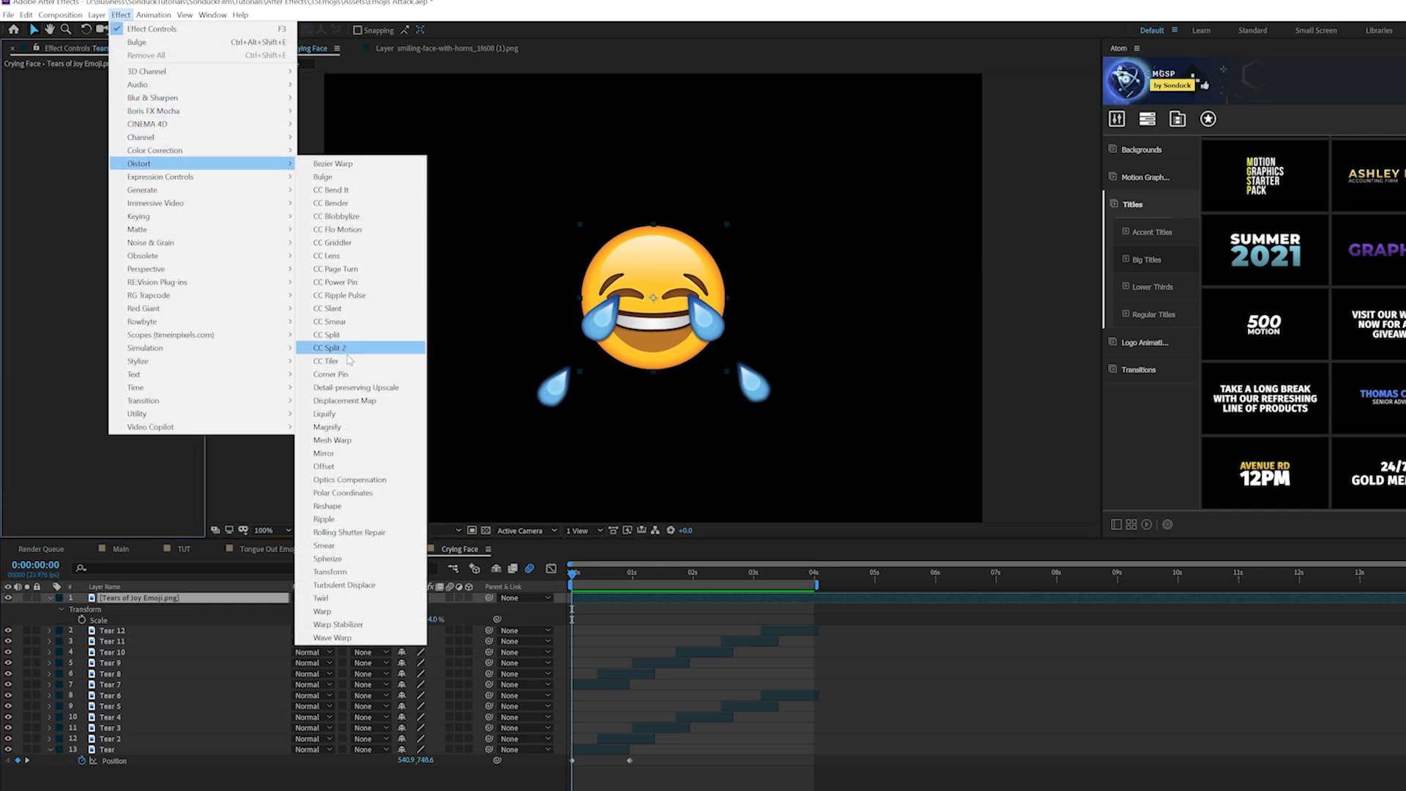
pyautogui.click(343, 610)
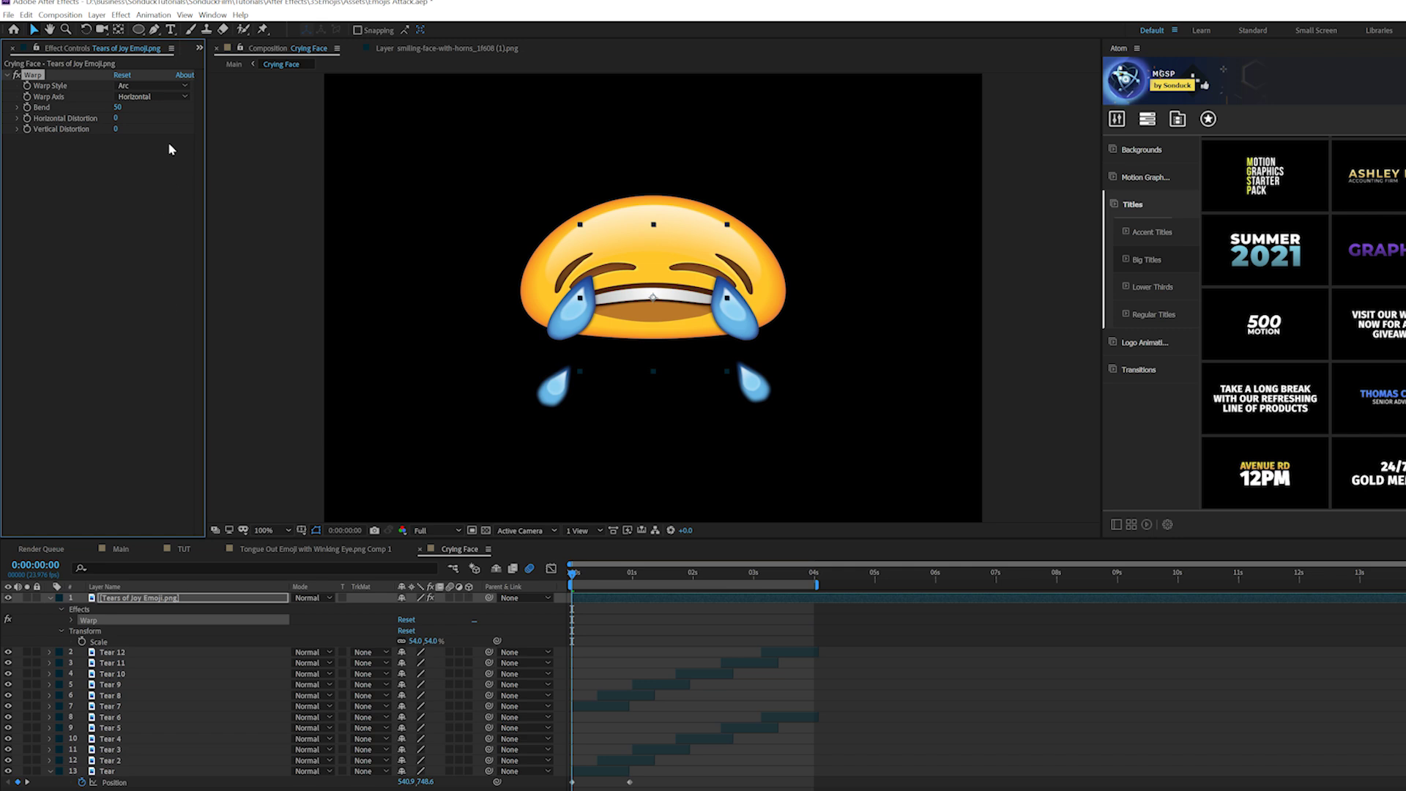
pyautogui.click(141, 85)
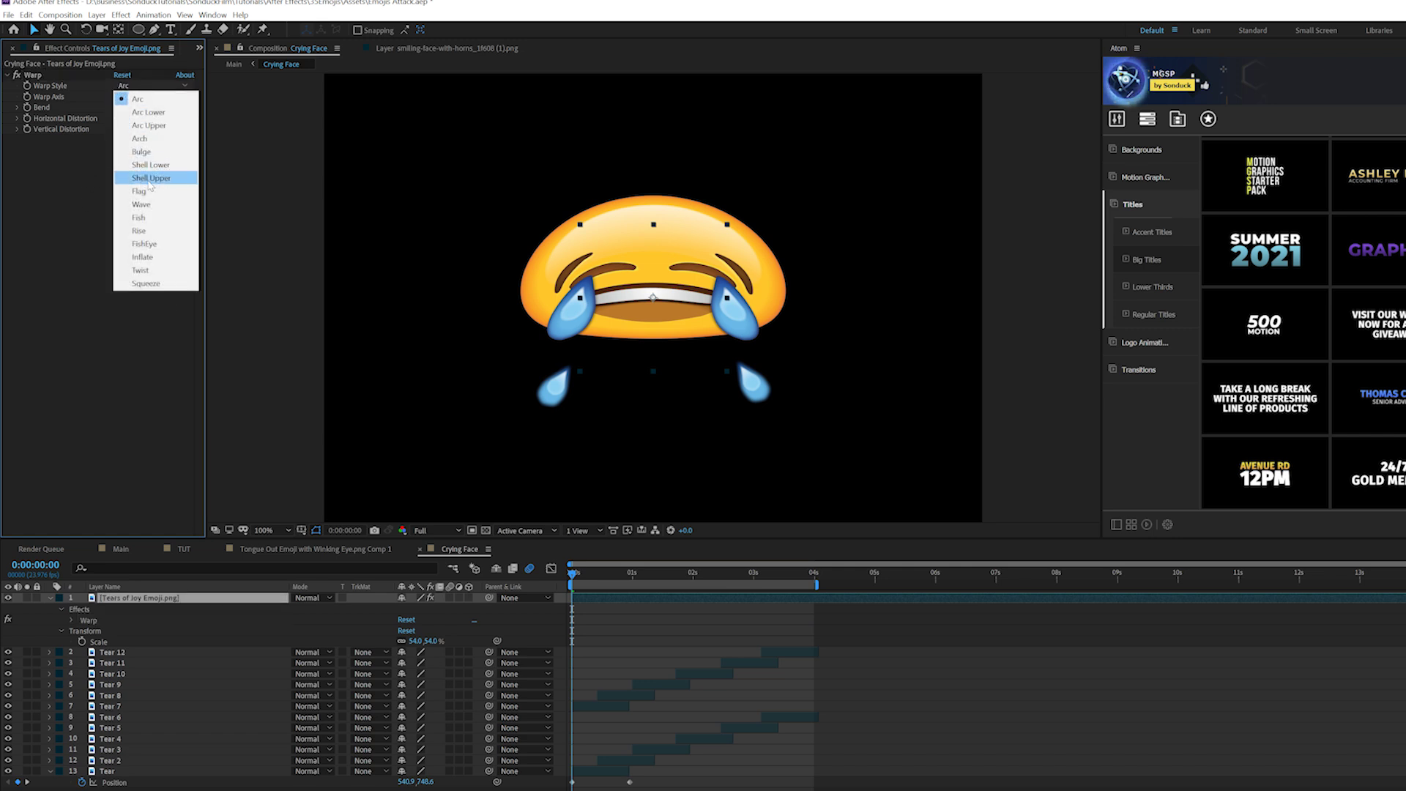
pyautogui.click(143, 151)
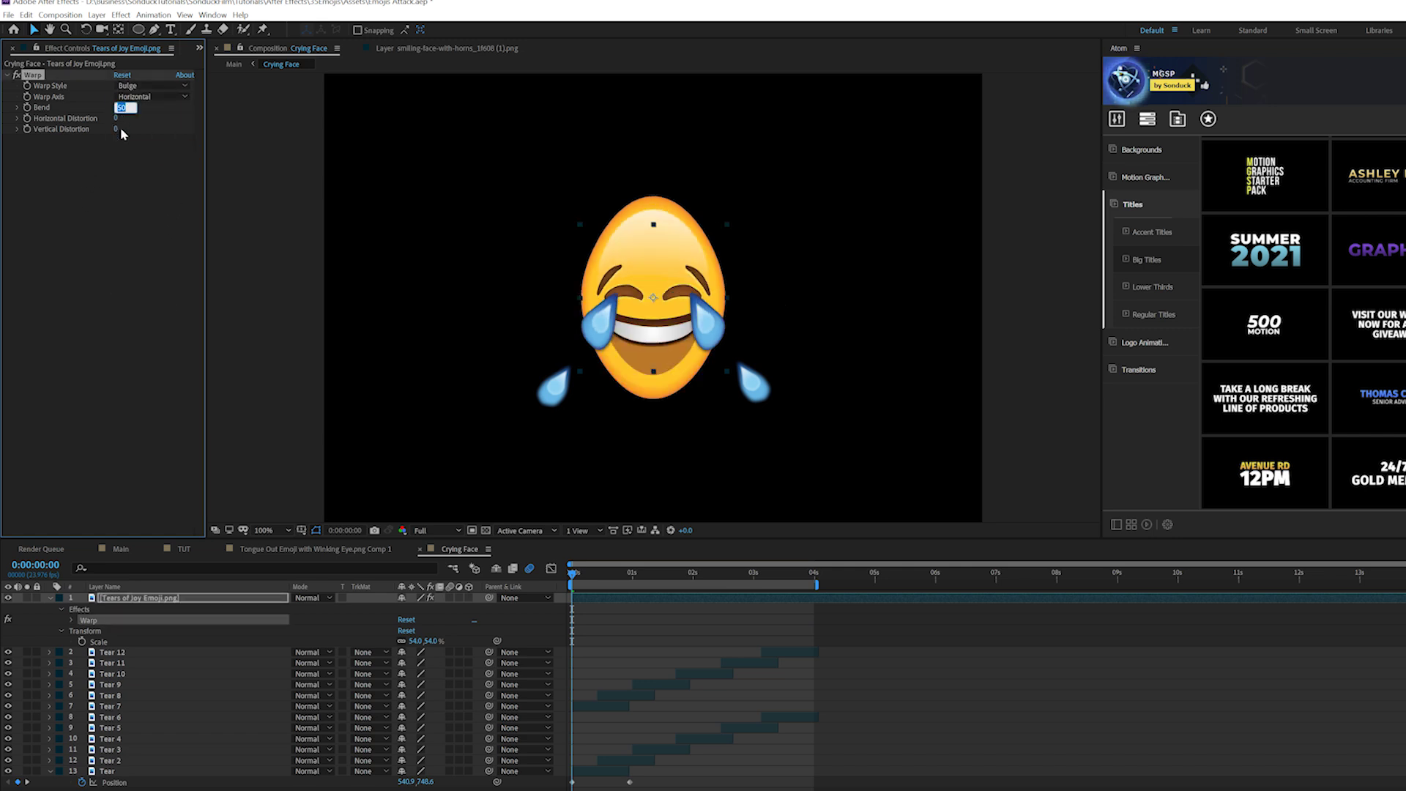
pyautogui.press('Return')
# Add a wiggle(2,40) expression to Bend, preview the wobble, and return to TUT
pyautogui.keyDown('alt'); pyautogui.click(26, 108); pyautogui.keyUp('alt')
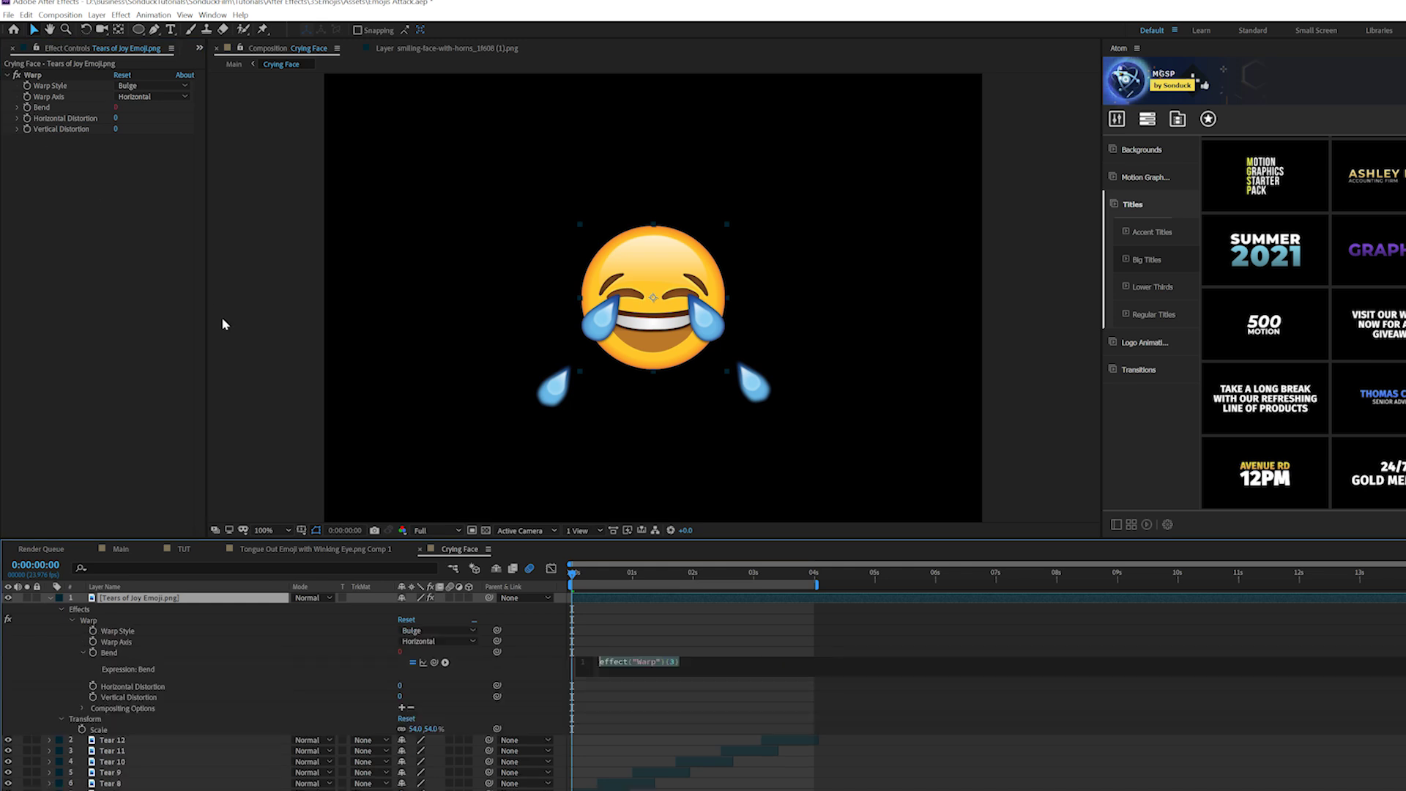
pyautogui.write('wiggle')
pyautogui.press('Return')
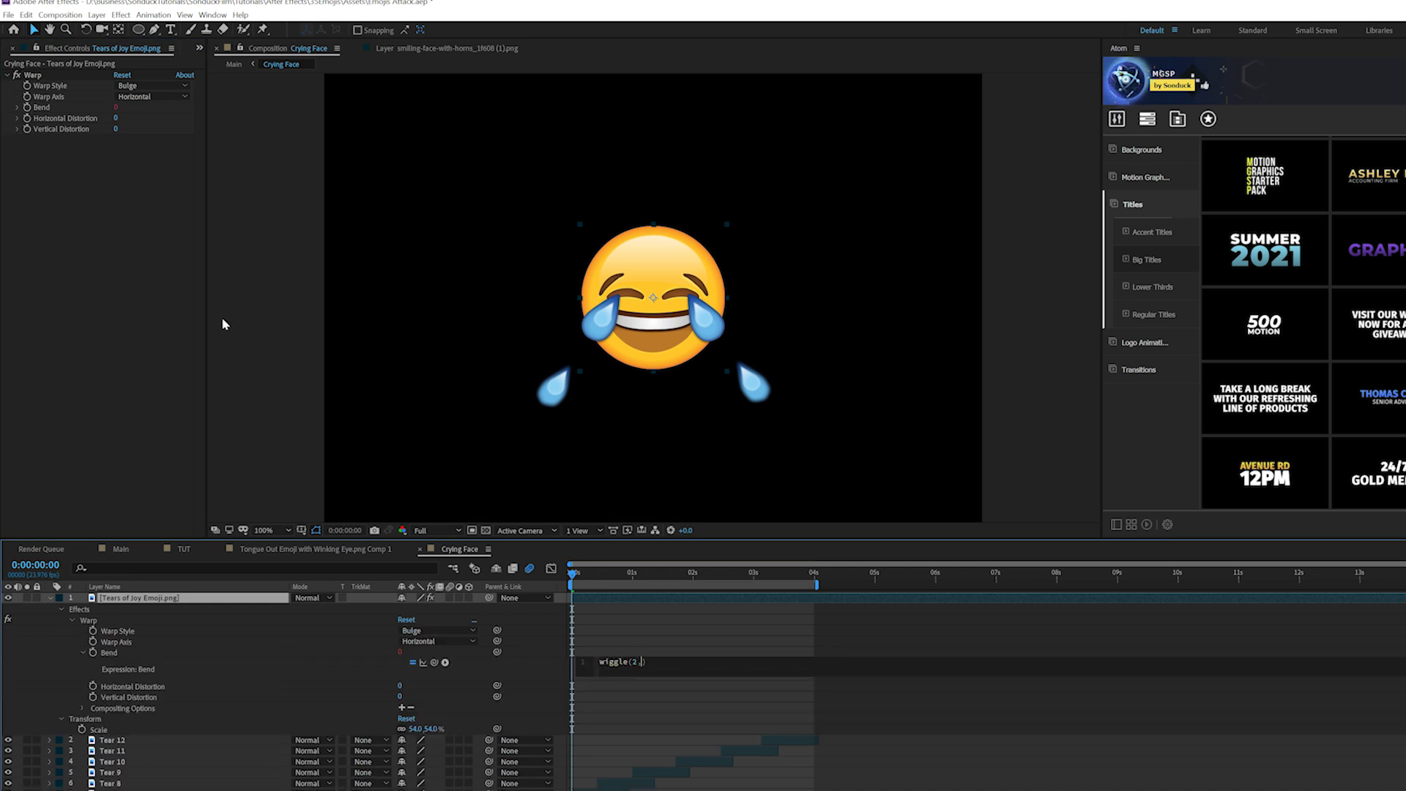
pyautogui.click(617, 706)
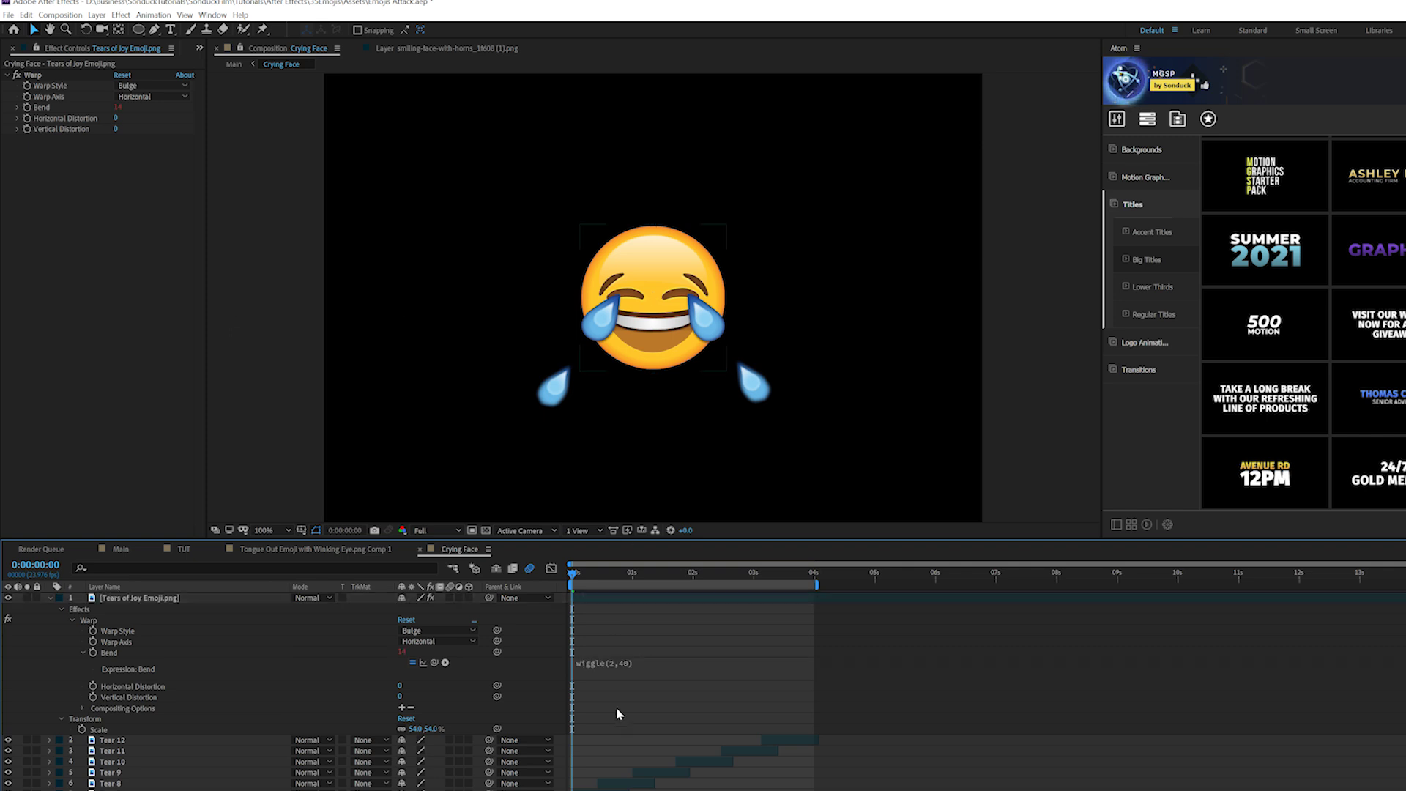
pyautogui.press('space')
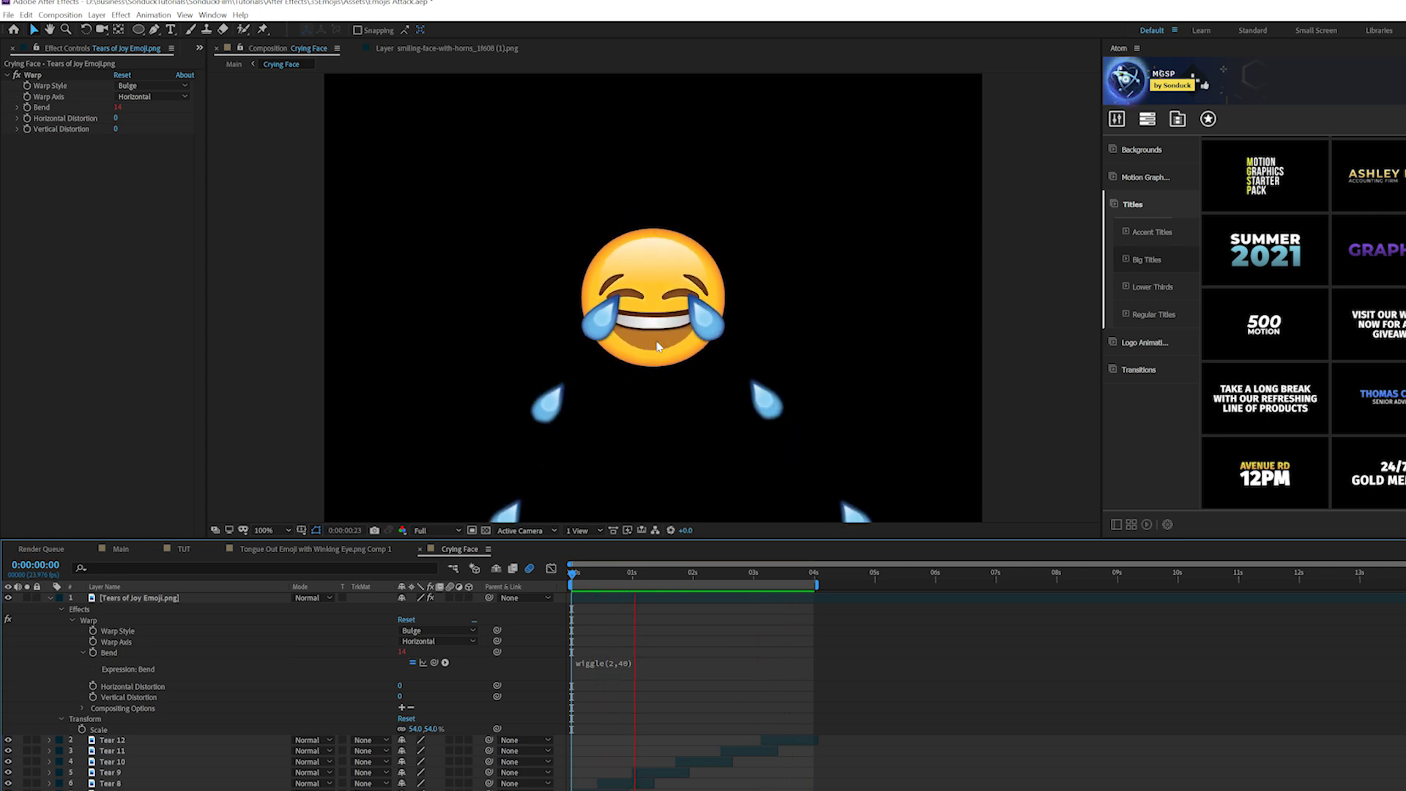
pyautogui.click(184, 549)
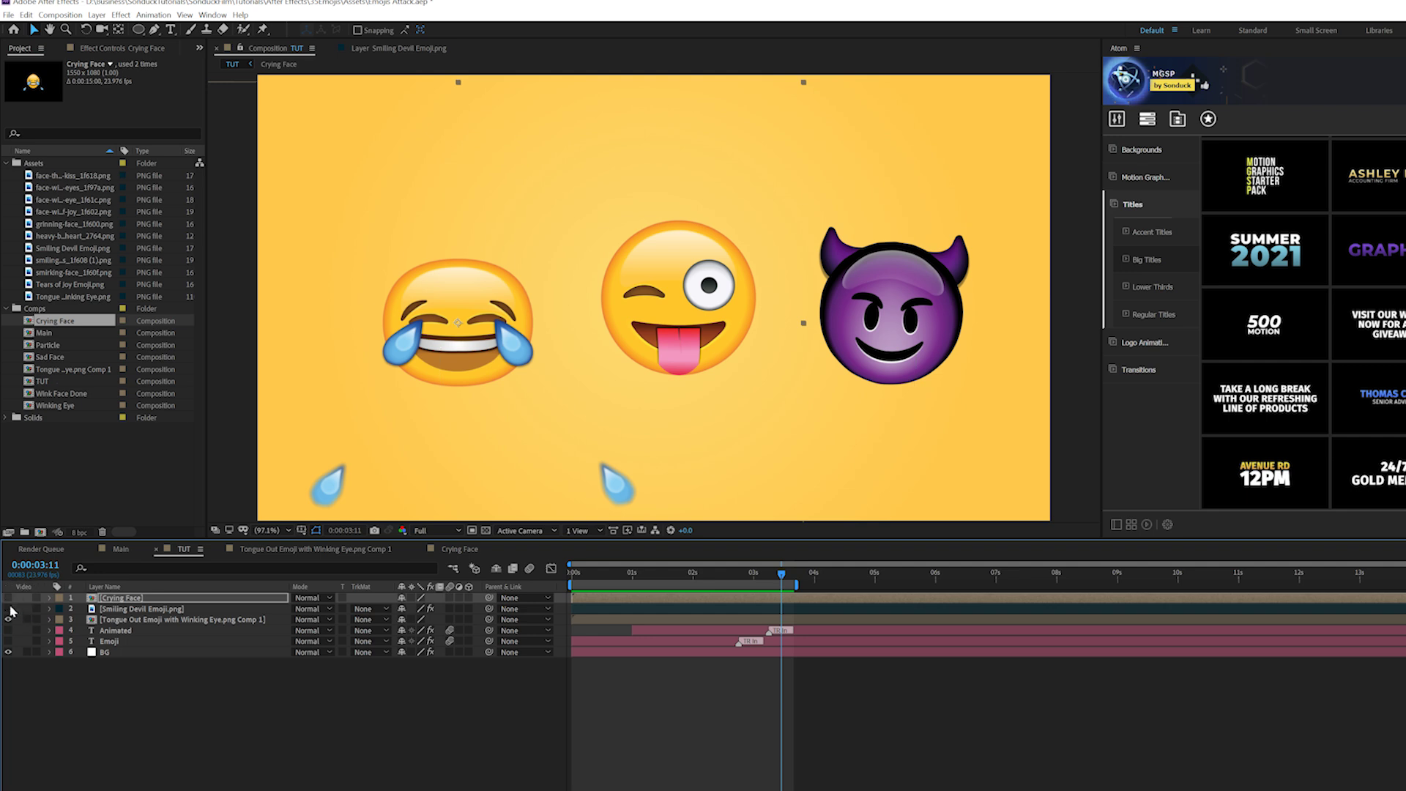
# Hide the emoji layers and add heavy-black-heart_2764.png as a layer, shifted slightly left
pyautogui.moveTo(9, 609); pyautogui.dragTo(8, 619)
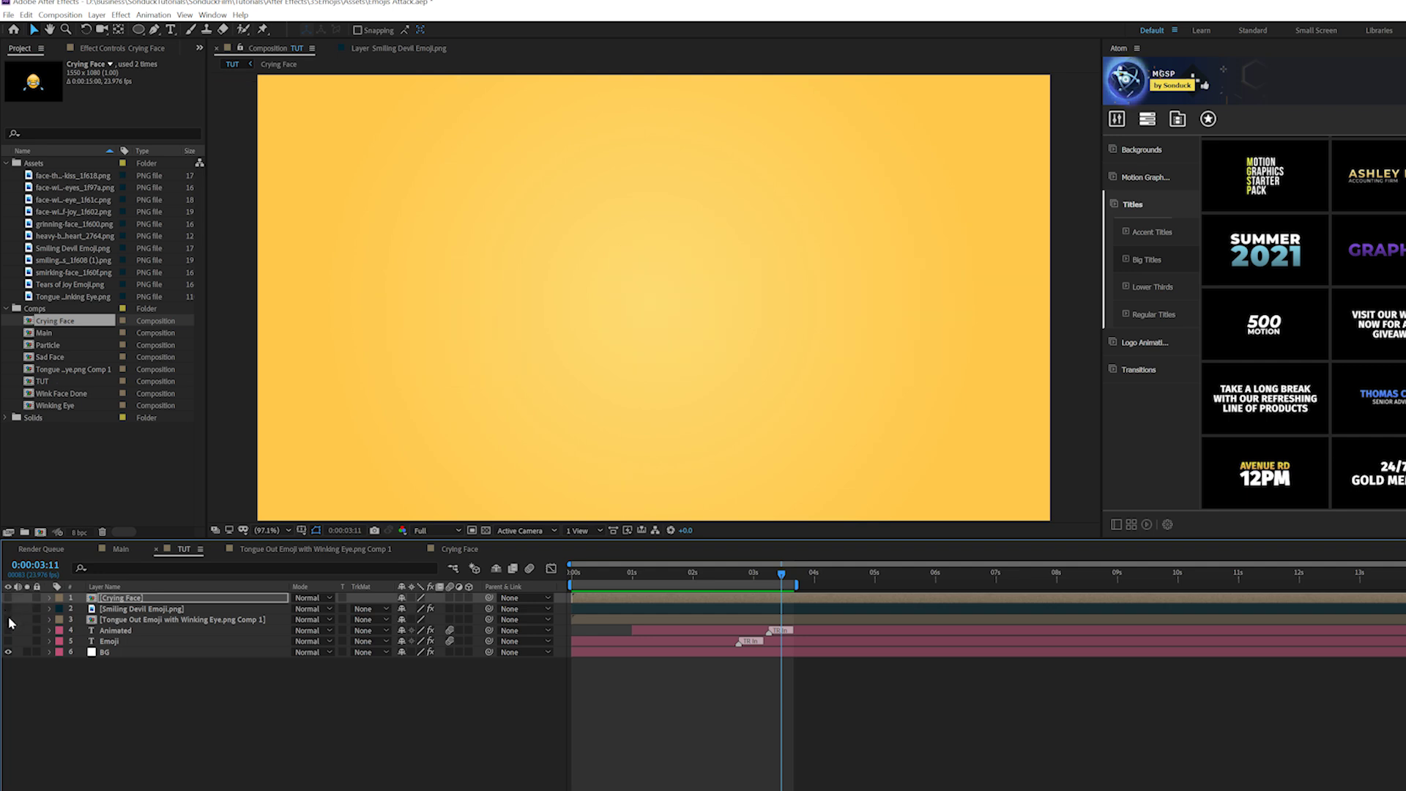
pyautogui.moveTo(57, 235); pyautogui.dragTo(161, 594)
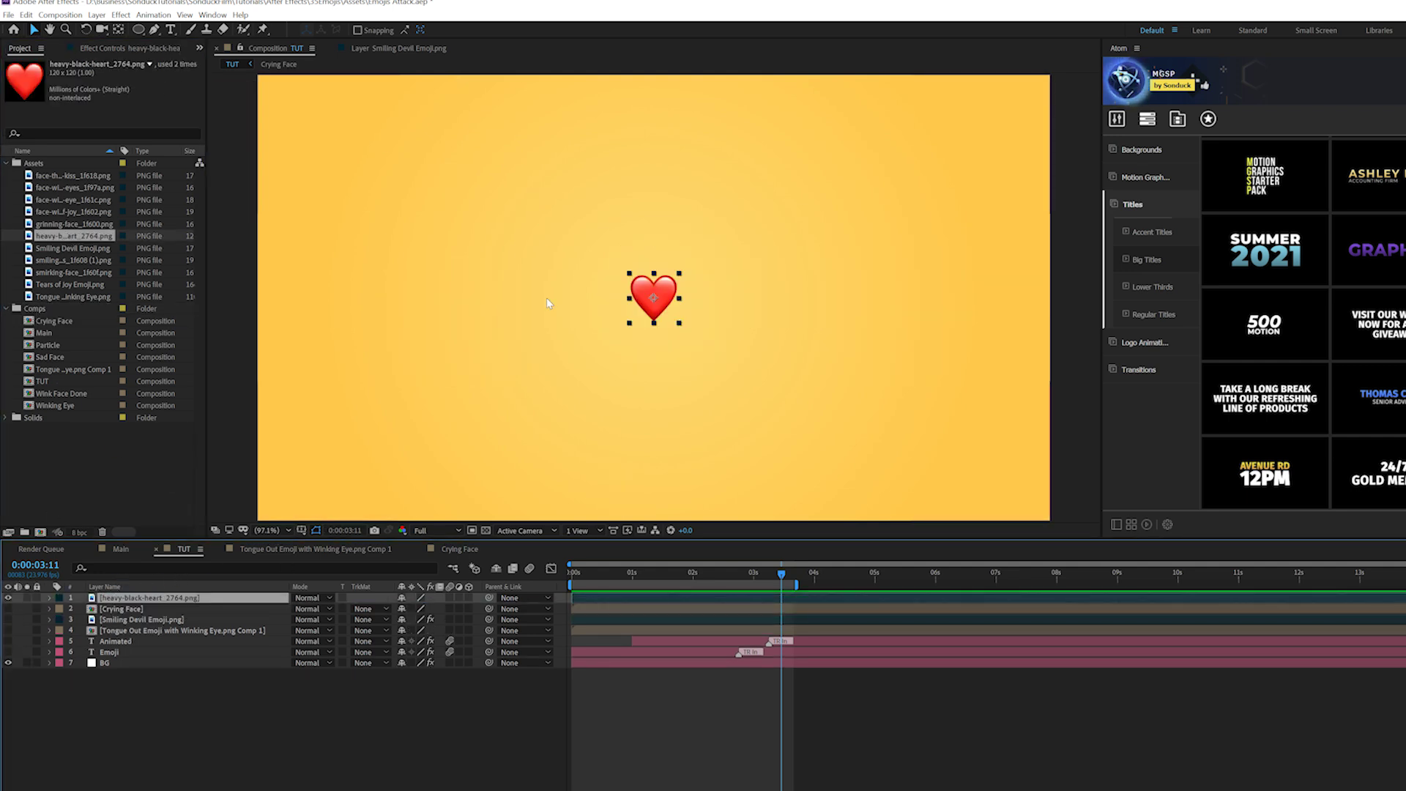
pyautogui.moveTo(653, 299); pyautogui.dragTo(593, 304)
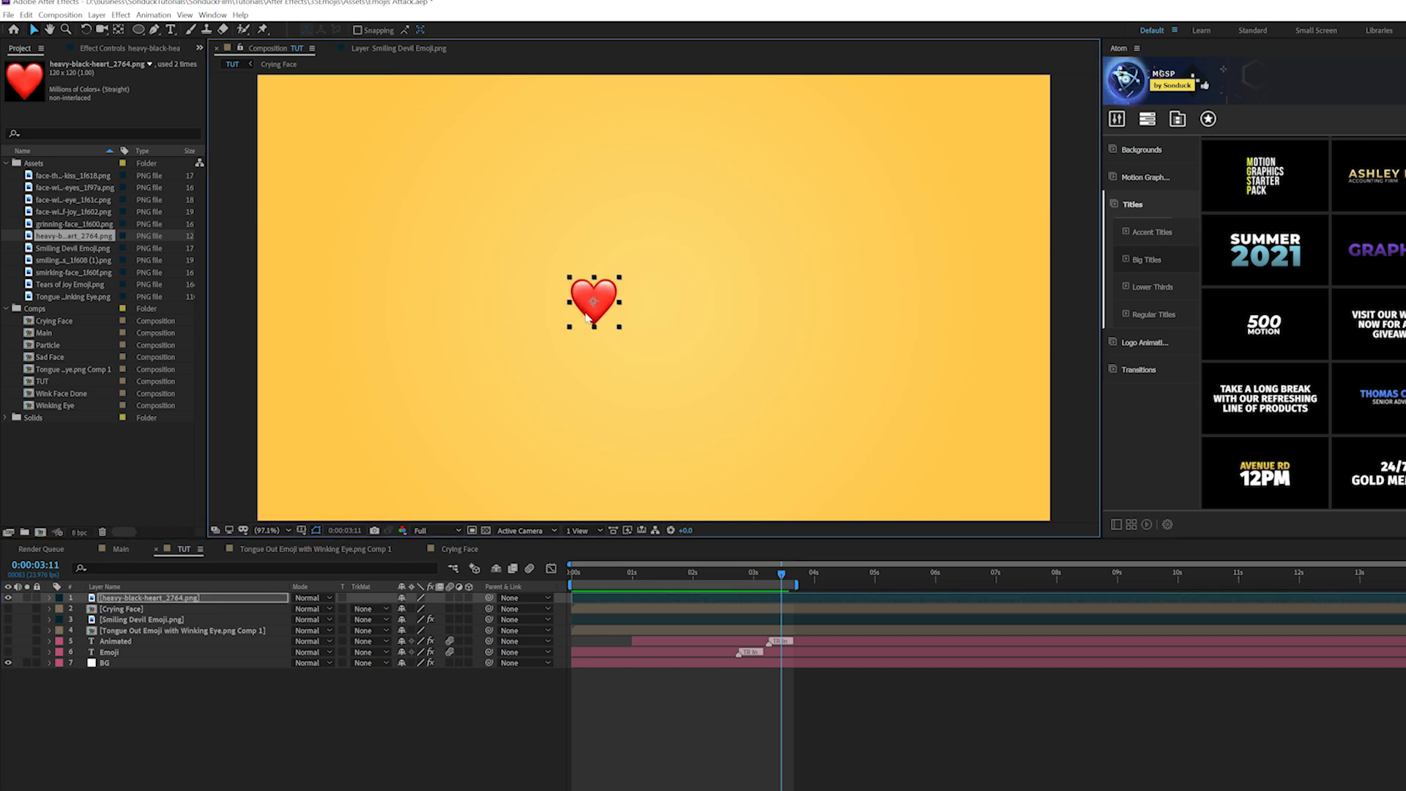
pyautogui.click(276, 723)
# Create a new solid layer named 'Particles'
pyautogui.click(96, 15)
pyautogui.moveTo(114, 31)
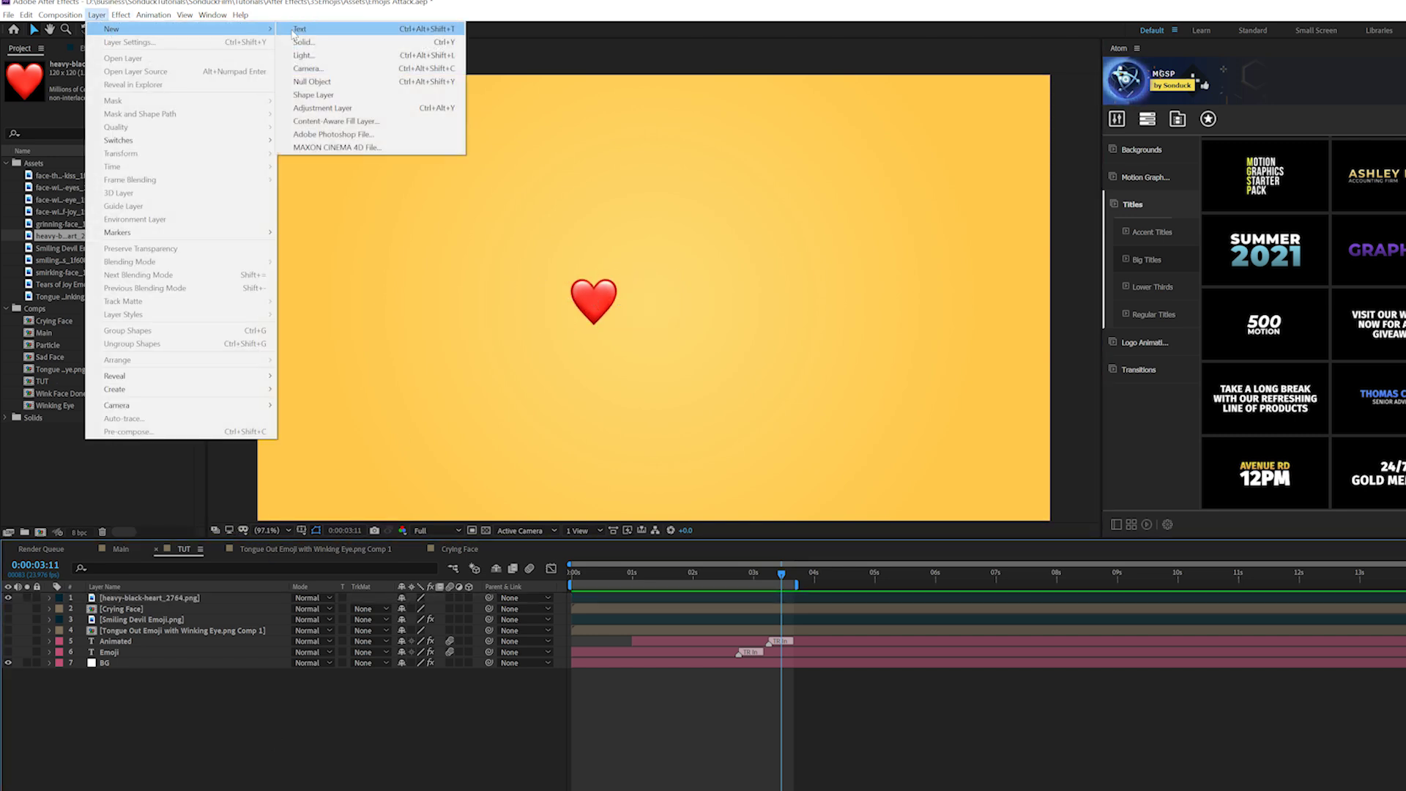
pyautogui.click(297, 44)
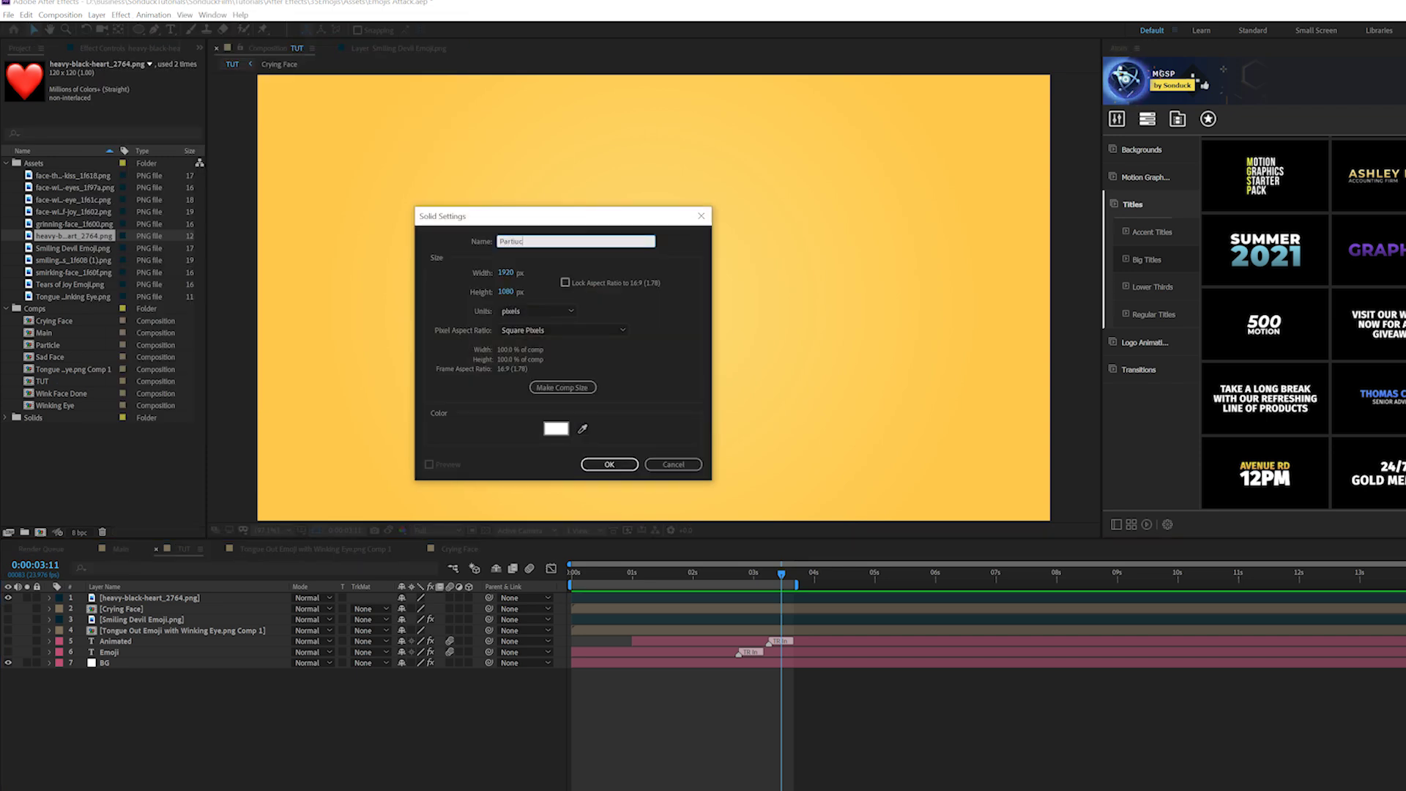
pyautogui.write('Particles')
pyautogui.press('Return')
pyautogui.click(97, 15)
# Apply Simulation > CC Particle World to Particles and hide the yellow background layer
pyautogui.moveTo(121, 14)
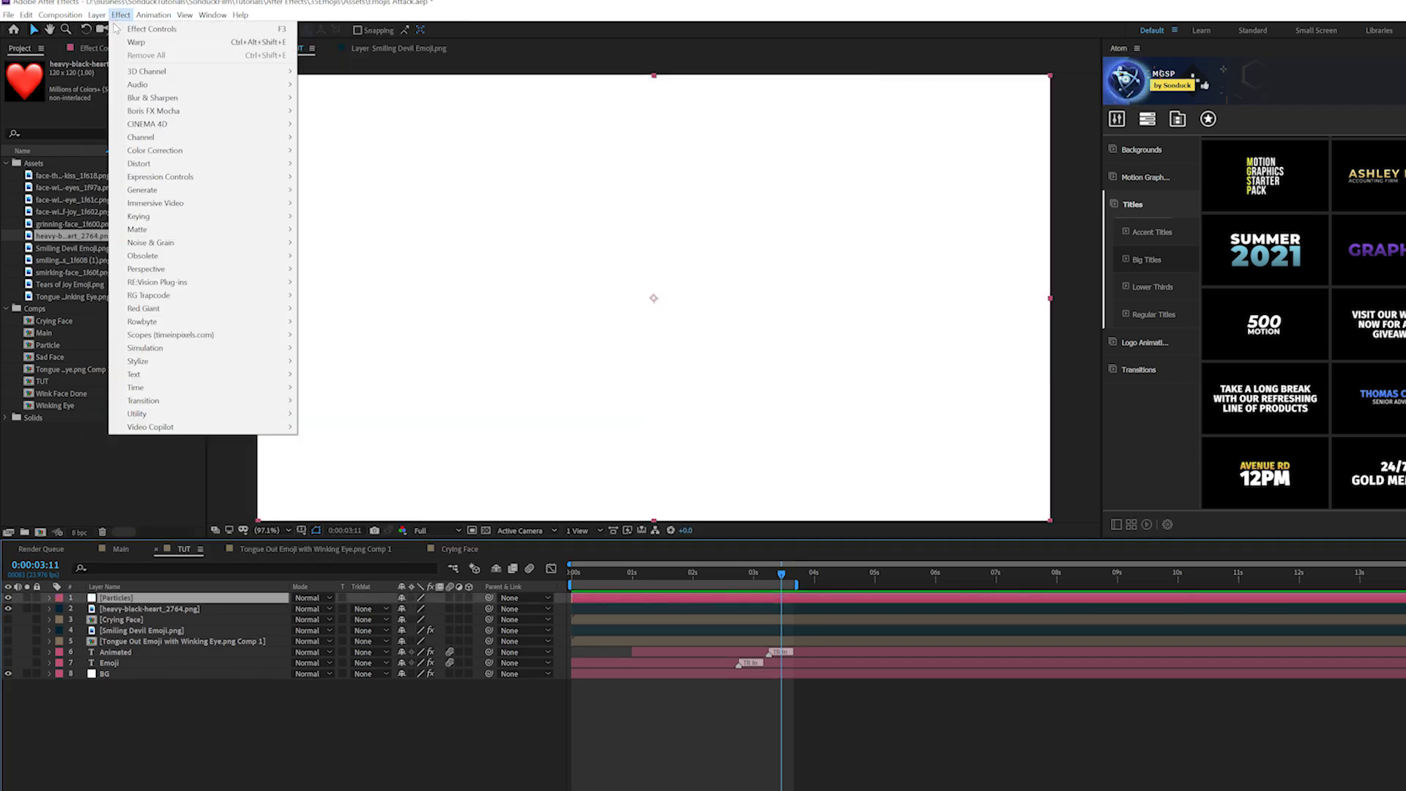
pyautogui.moveTo(154, 349)
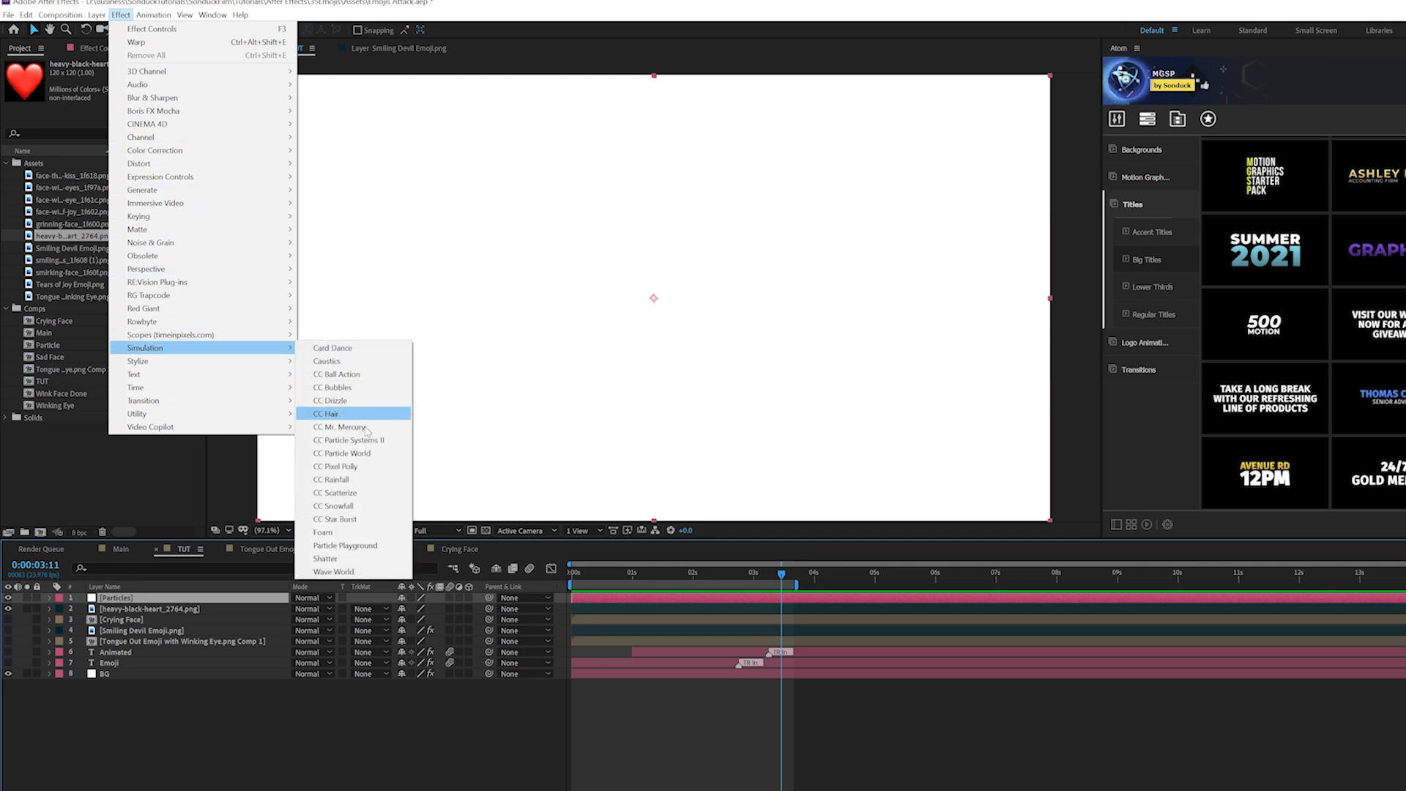
pyautogui.click(346, 454)
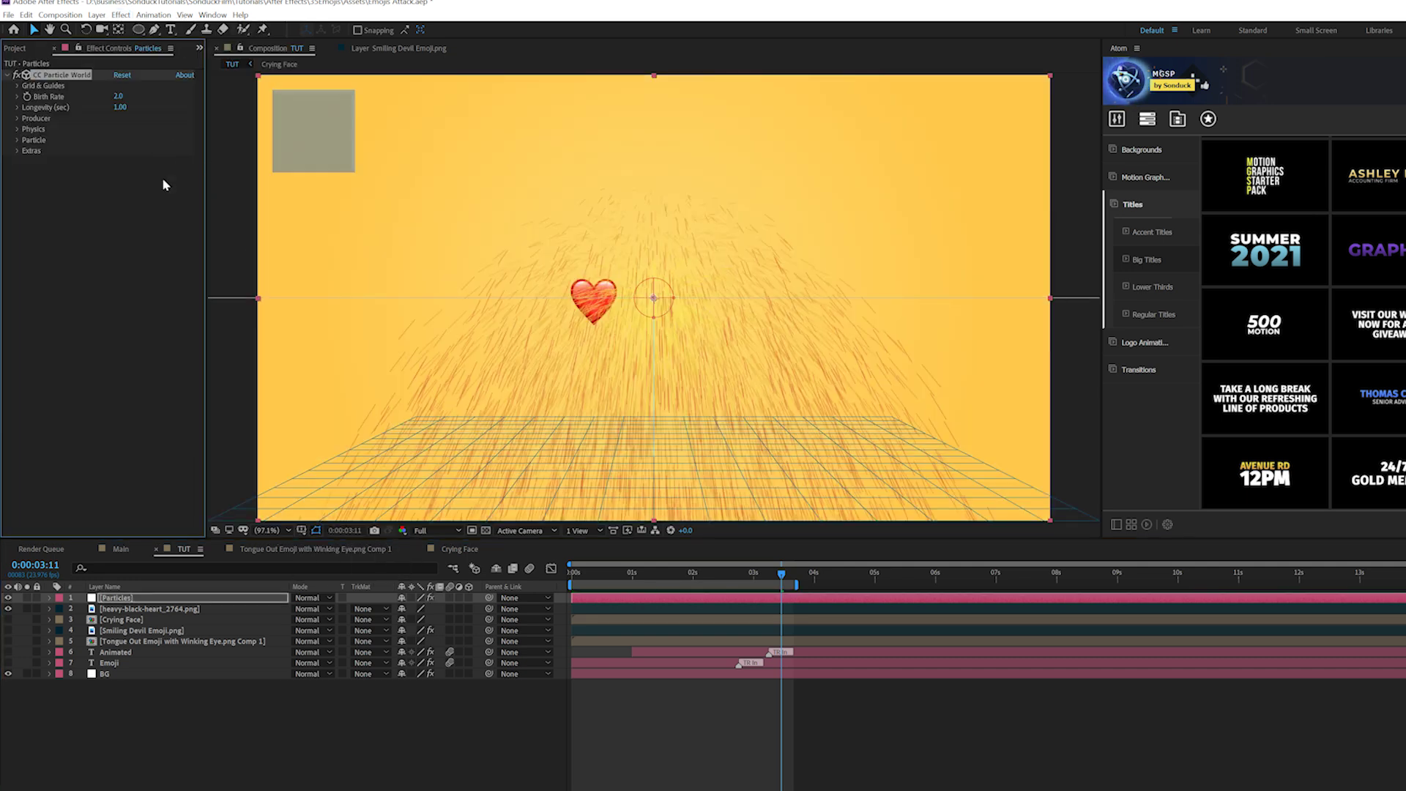
pyautogui.click(8, 674)
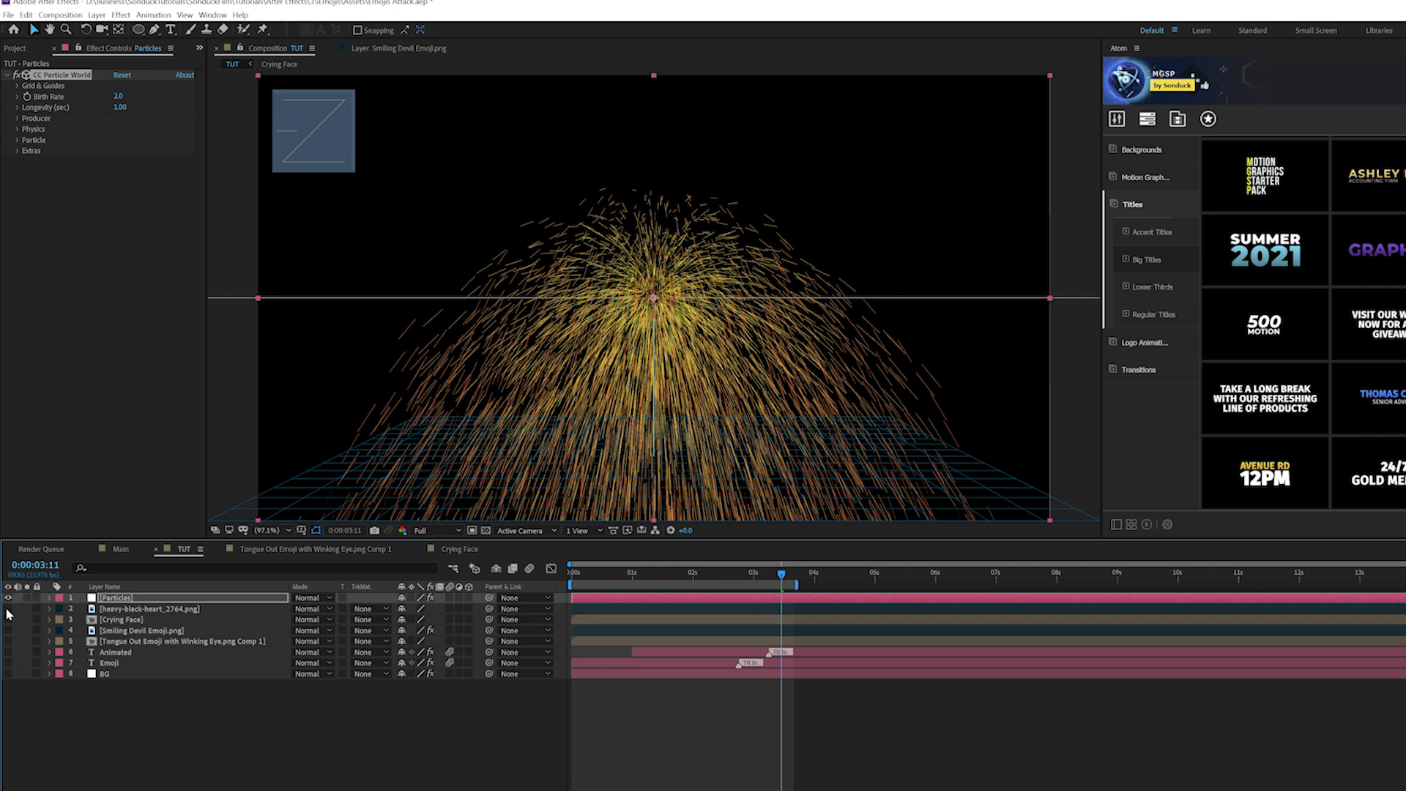
# Set Particle Type to Textured Square using the heart layer as texture, then preview
pyautogui.click(17, 140)
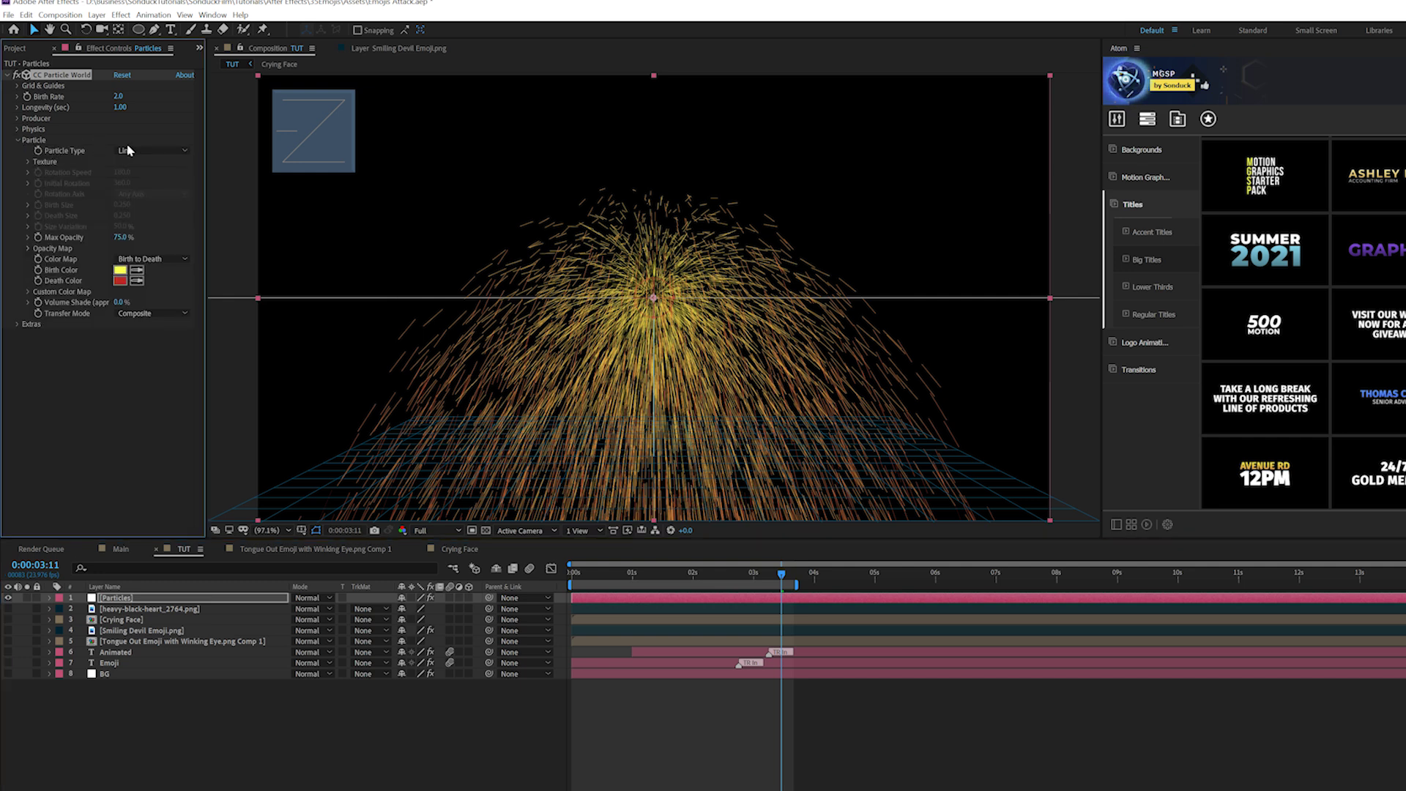
pyautogui.click(128, 150)
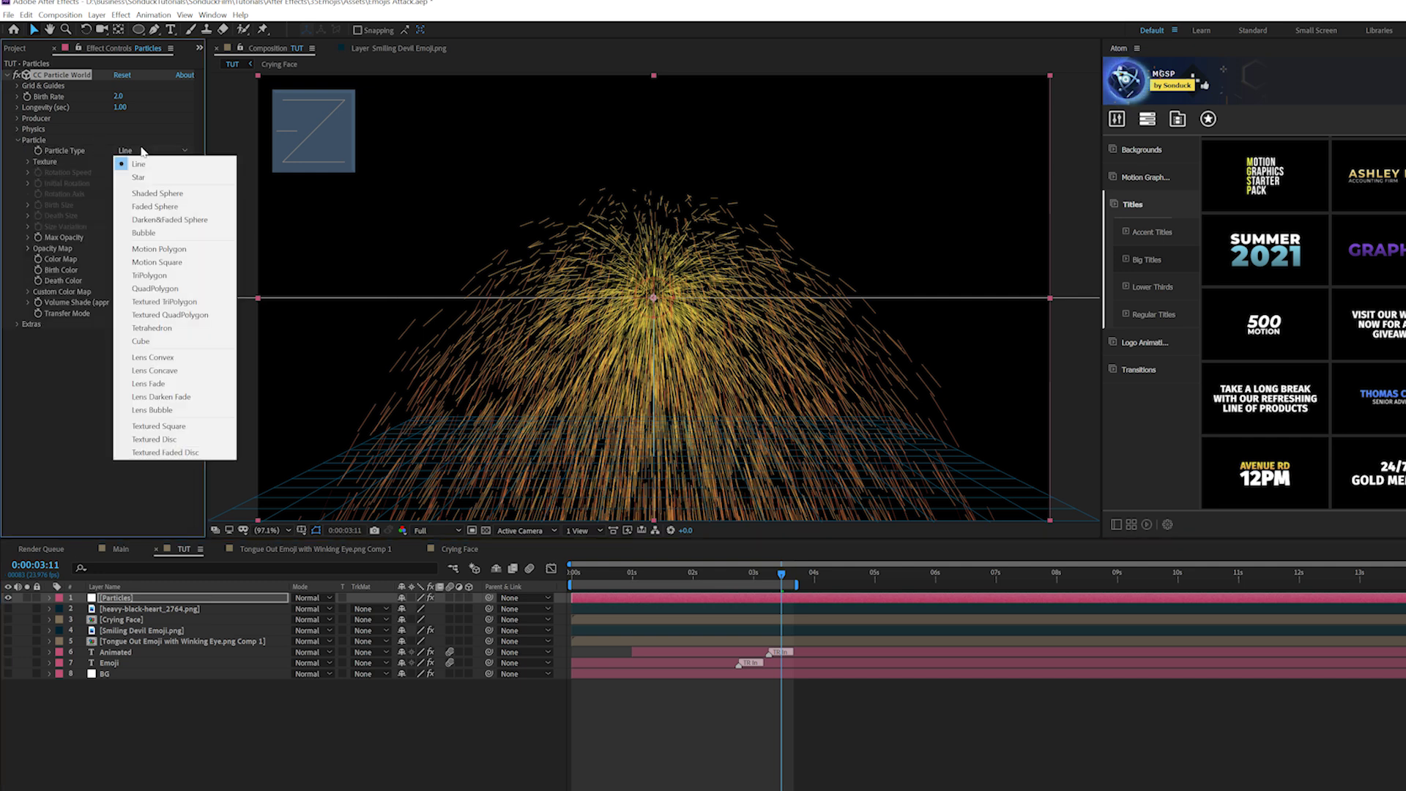
pyautogui.click(163, 427)
pyautogui.click(28, 162)
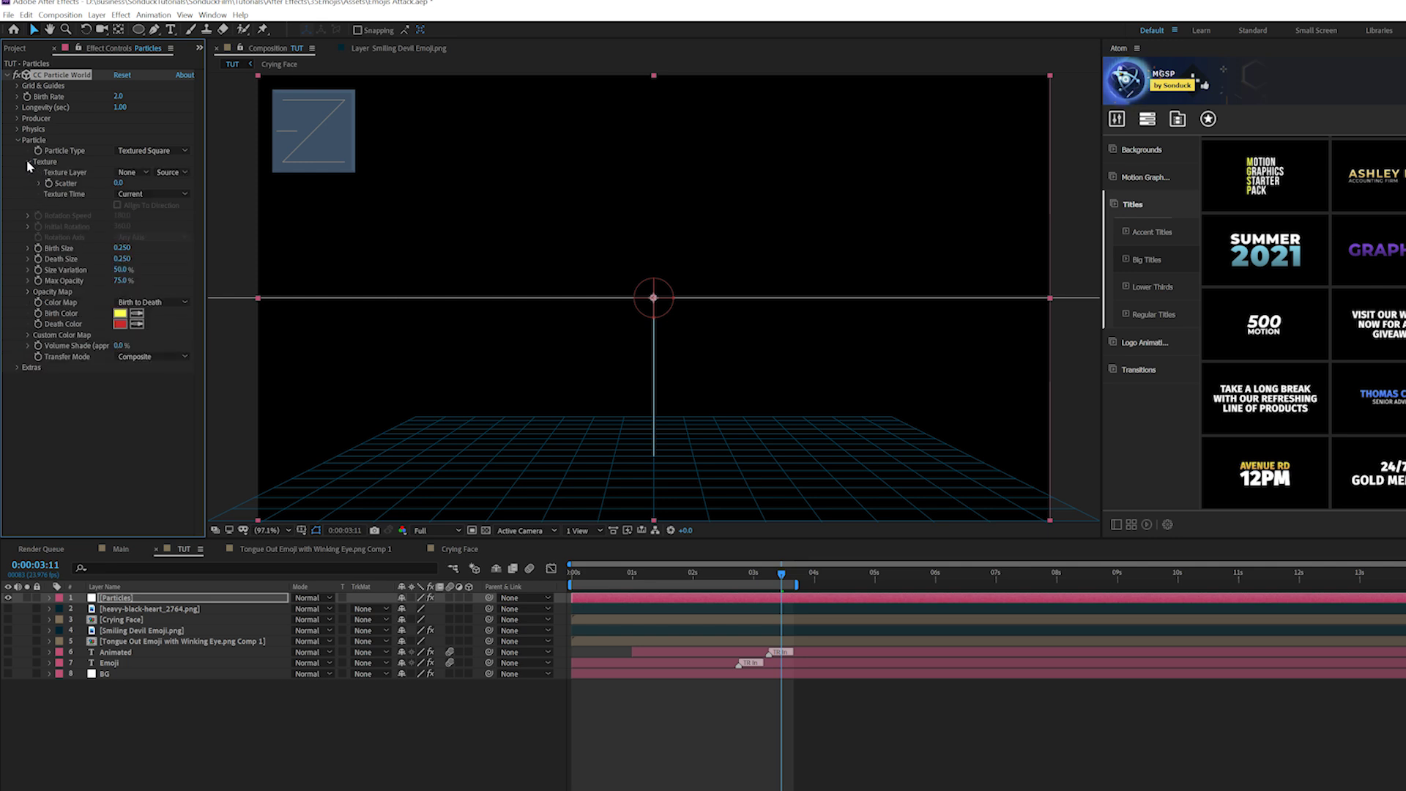
pyautogui.click(121, 173)
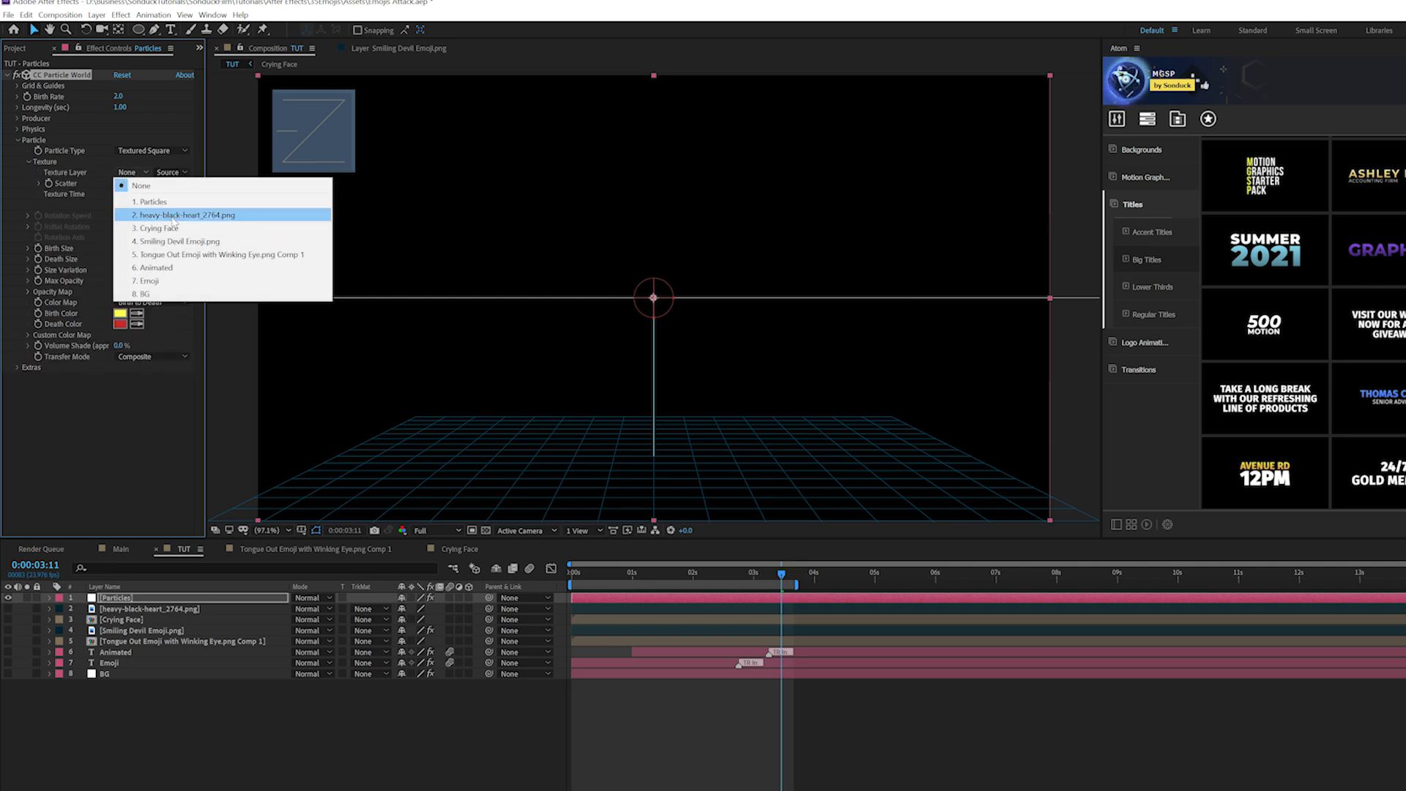
pyautogui.click(173, 215)
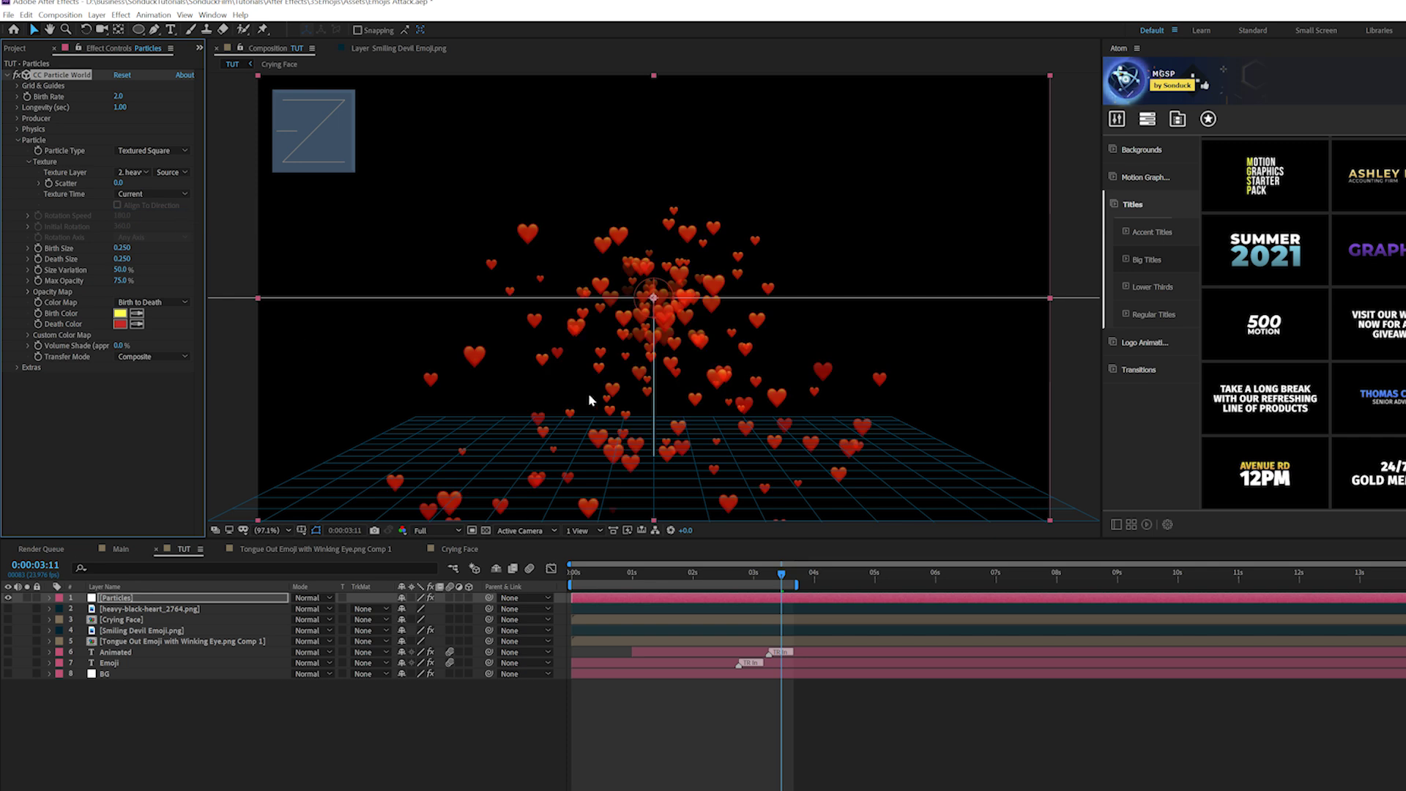
pyautogui.press('Home')
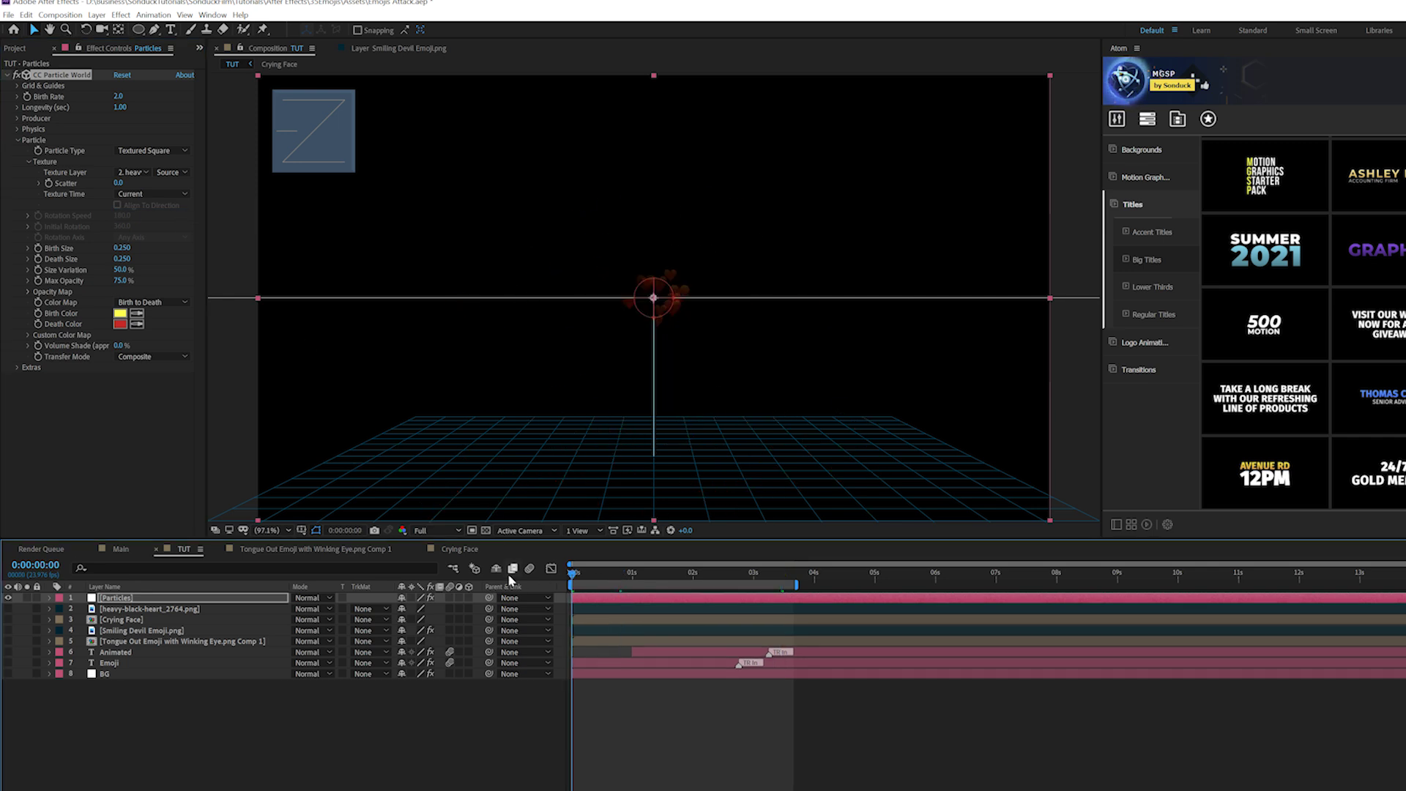
pyautogui.press('space')
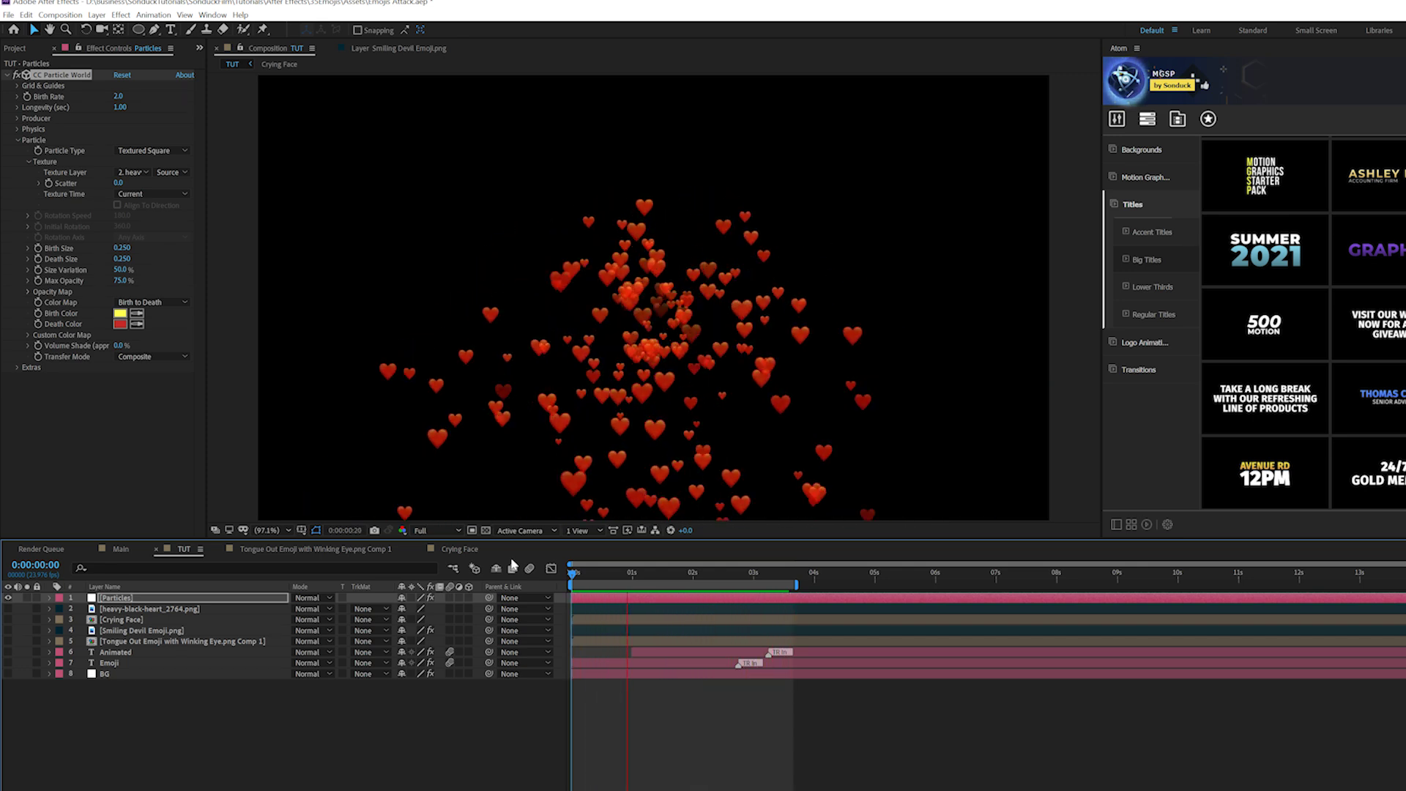
pyautogui.press('space')
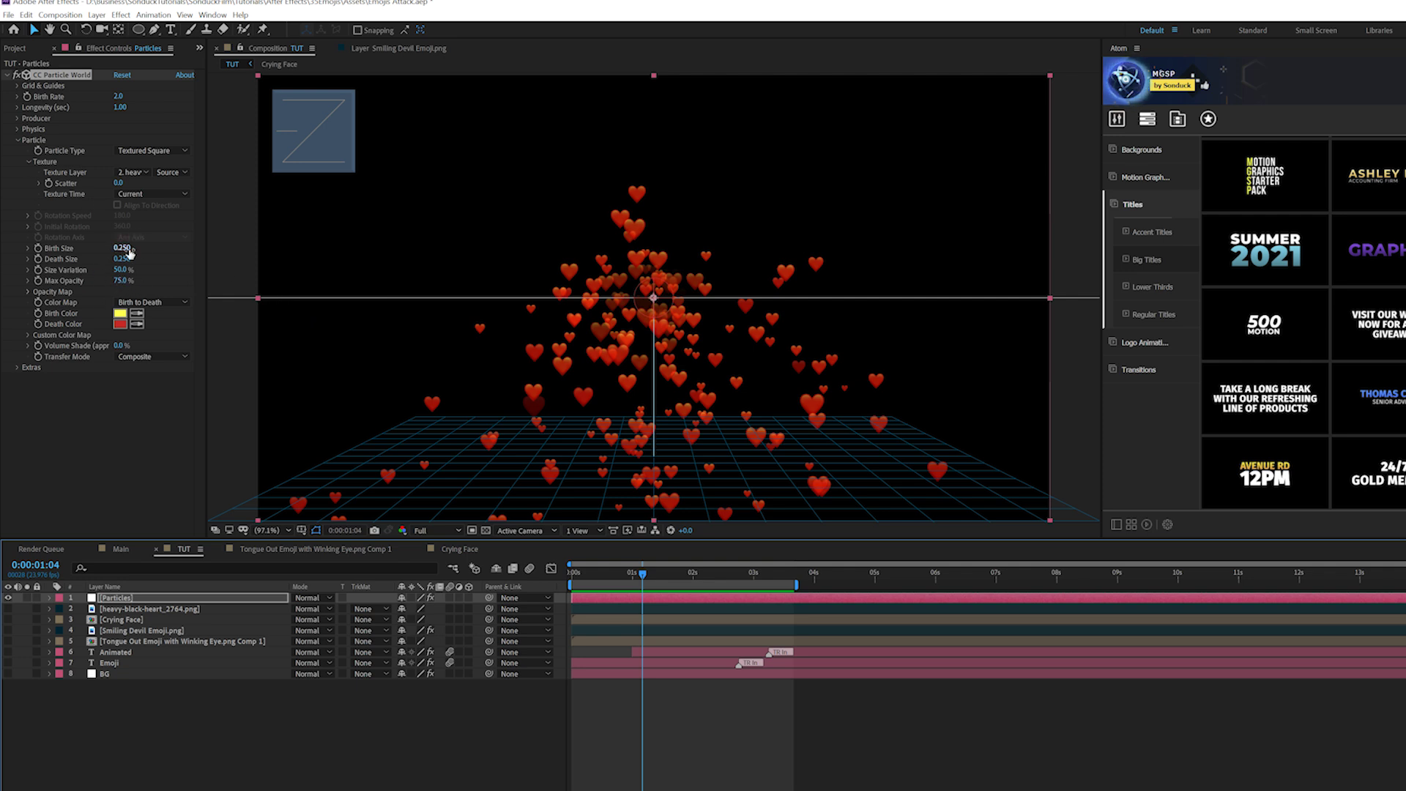
# Set the hearts' Birth Size and Death Size to 1.000 and Max Opacity to 100%
pyautogui.moveTo(123, 257); pyautogui.dragTo(154, 256)
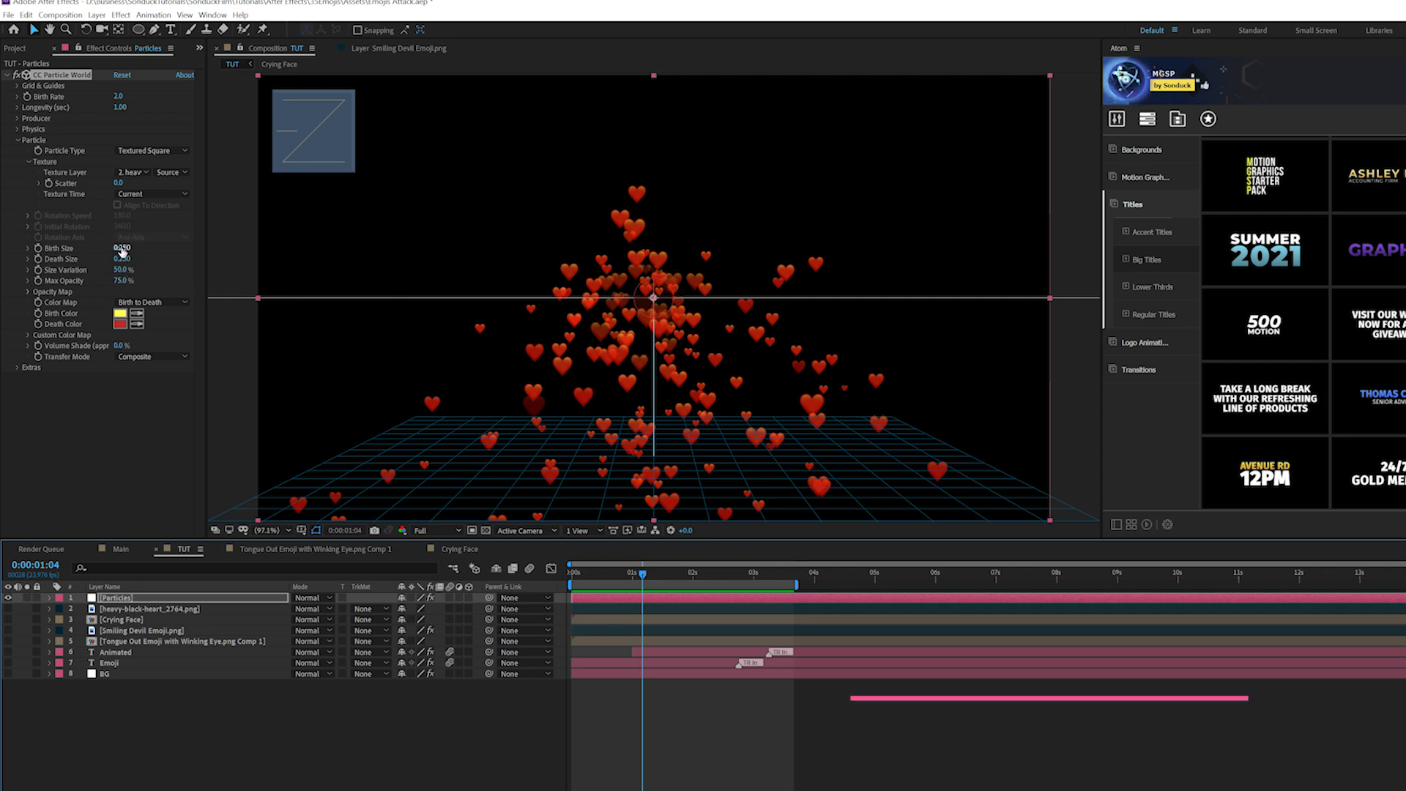
pyautogui.click(122, 247)
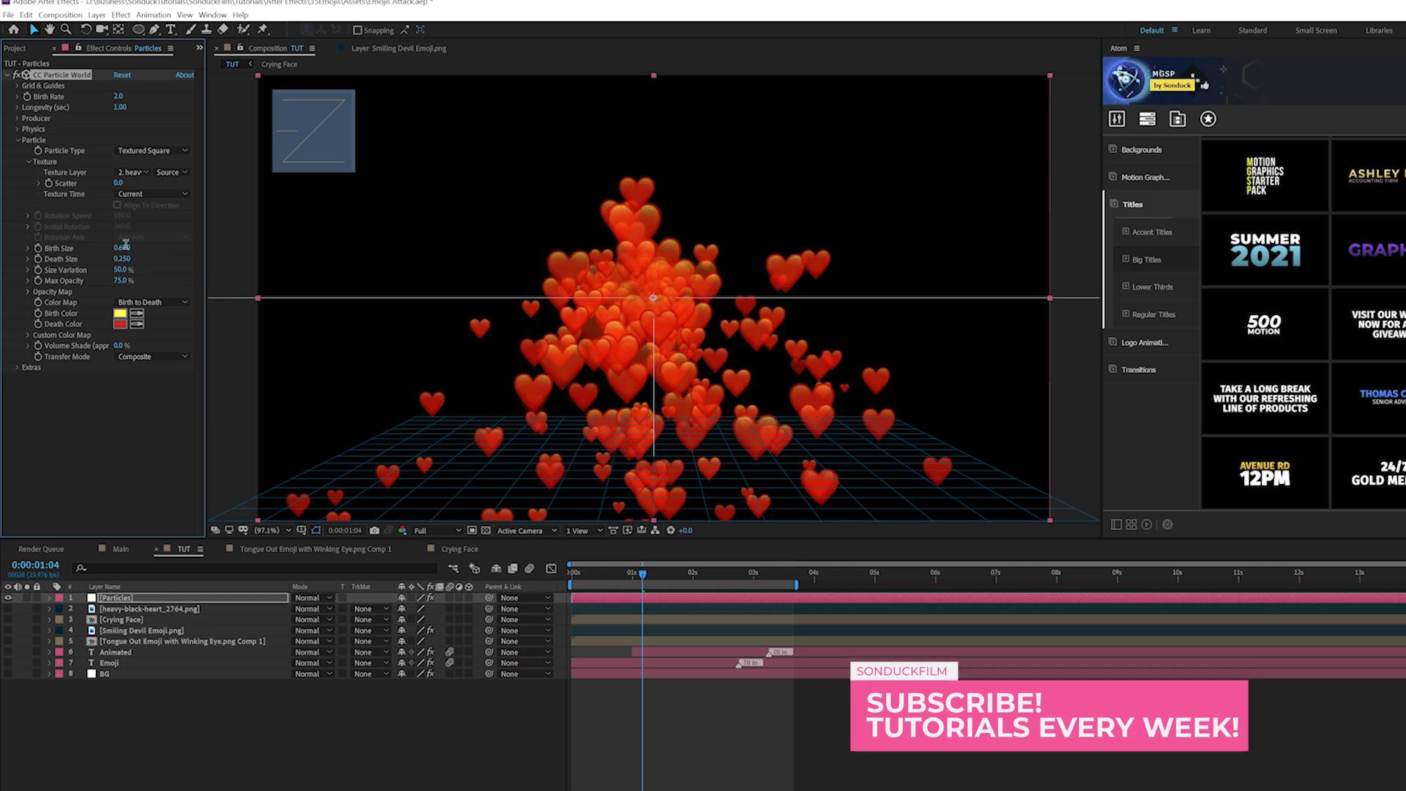
pyautogui.write('1')
pyautogui.press('Return')
pyautogui.click(122, 259)
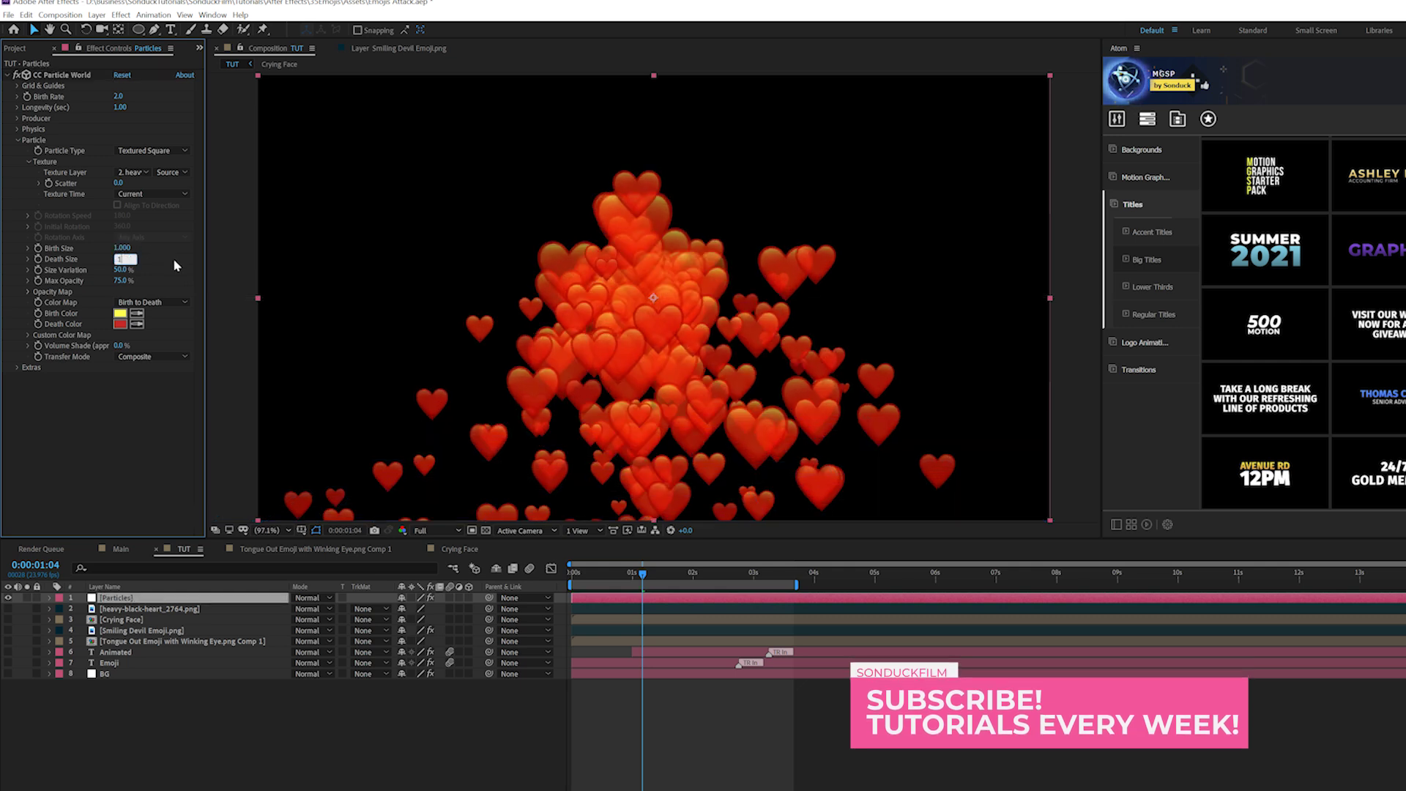
pyautogui.write('1')
pyautogui.press('Return')
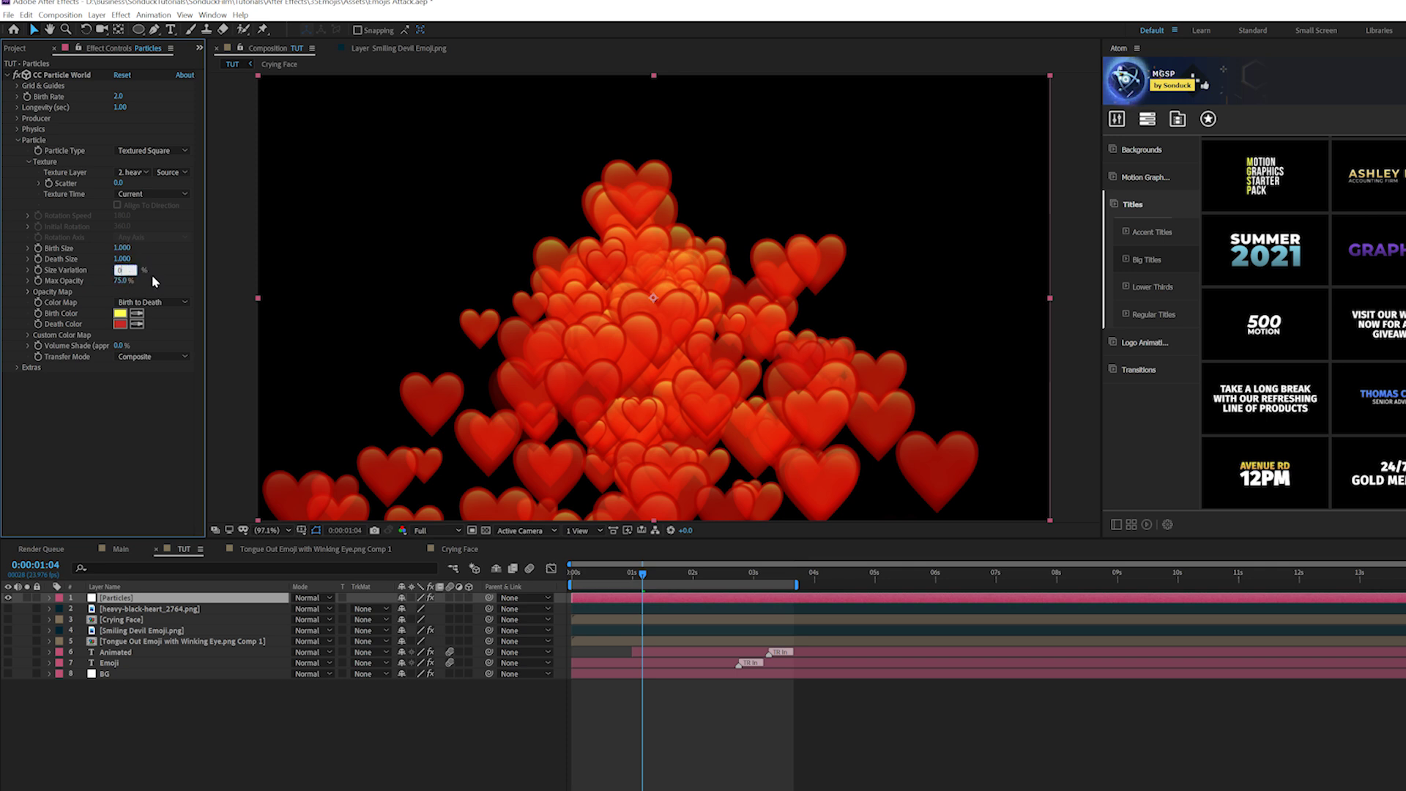
pyautogui.moveTo(122, 280); pyautogui.dragTo(274, 271)
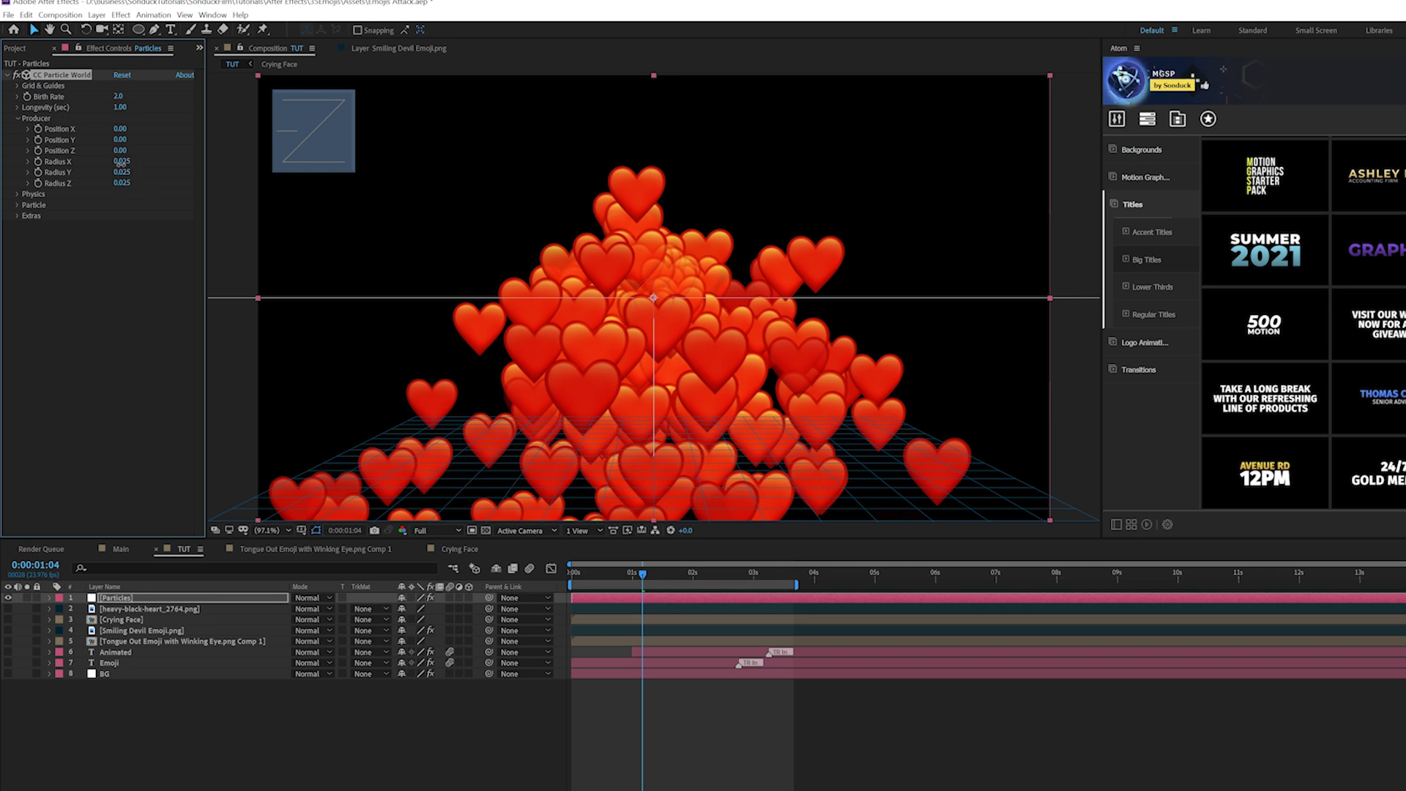
# Widen the producer to Radius X 1.105, raise it to Position Y -1.03, and increase Longevity
pyautogui.moveTo(121, 162); pyautogui.dragTo(128, 174)
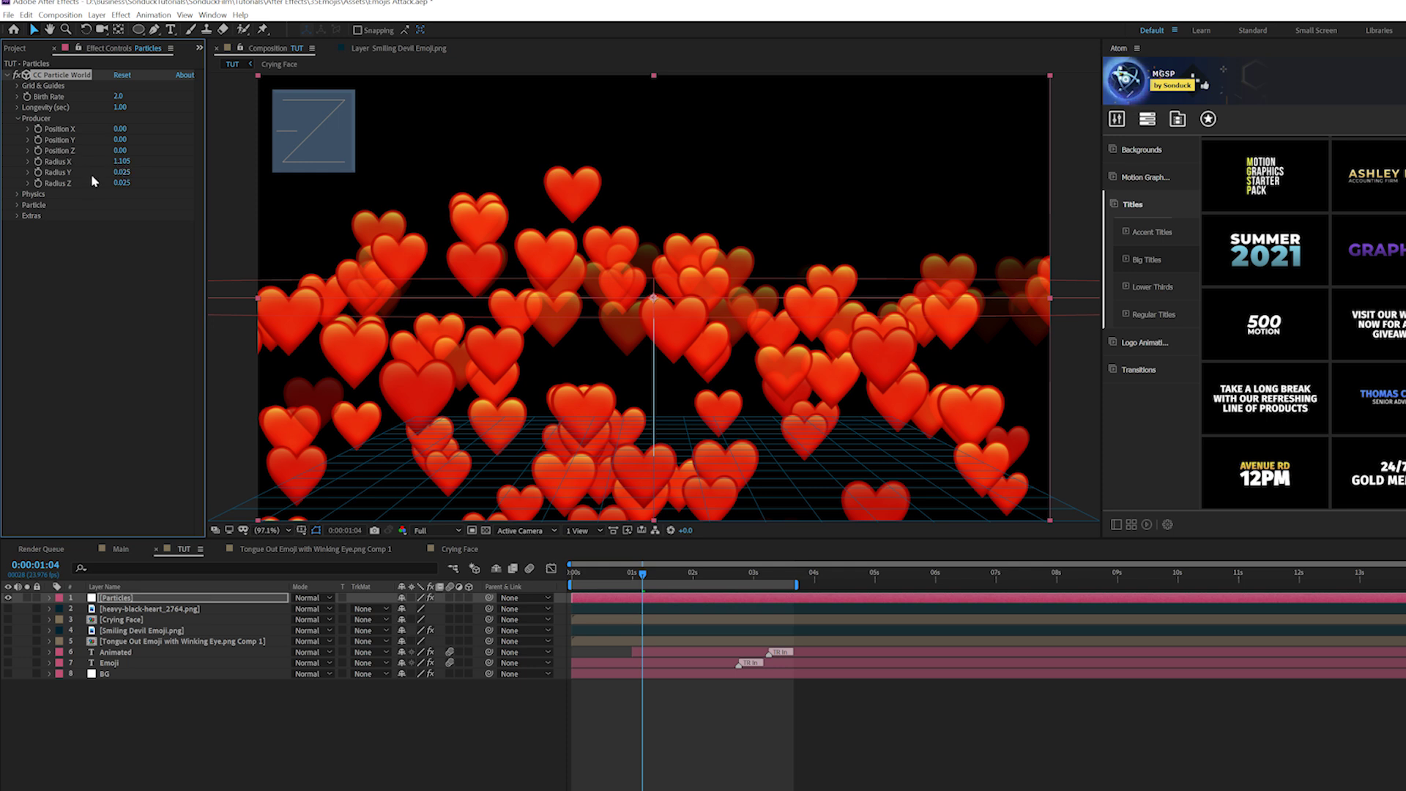
pyautogui.moveTo(119, 141); pyautogui.dragTo(60, 149)
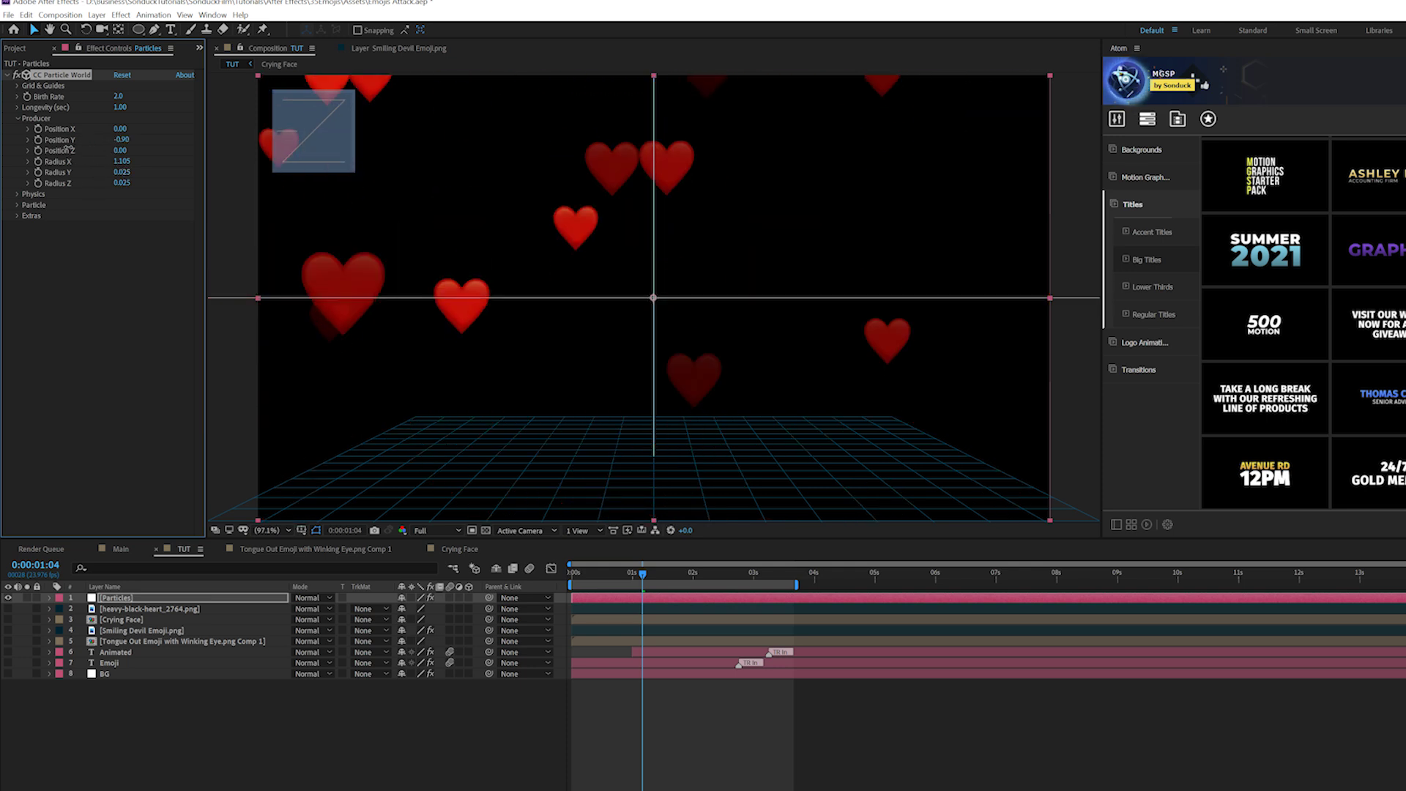
pyautogui.moveTo(642, 572); pyautogui.dragTo(693, 578)
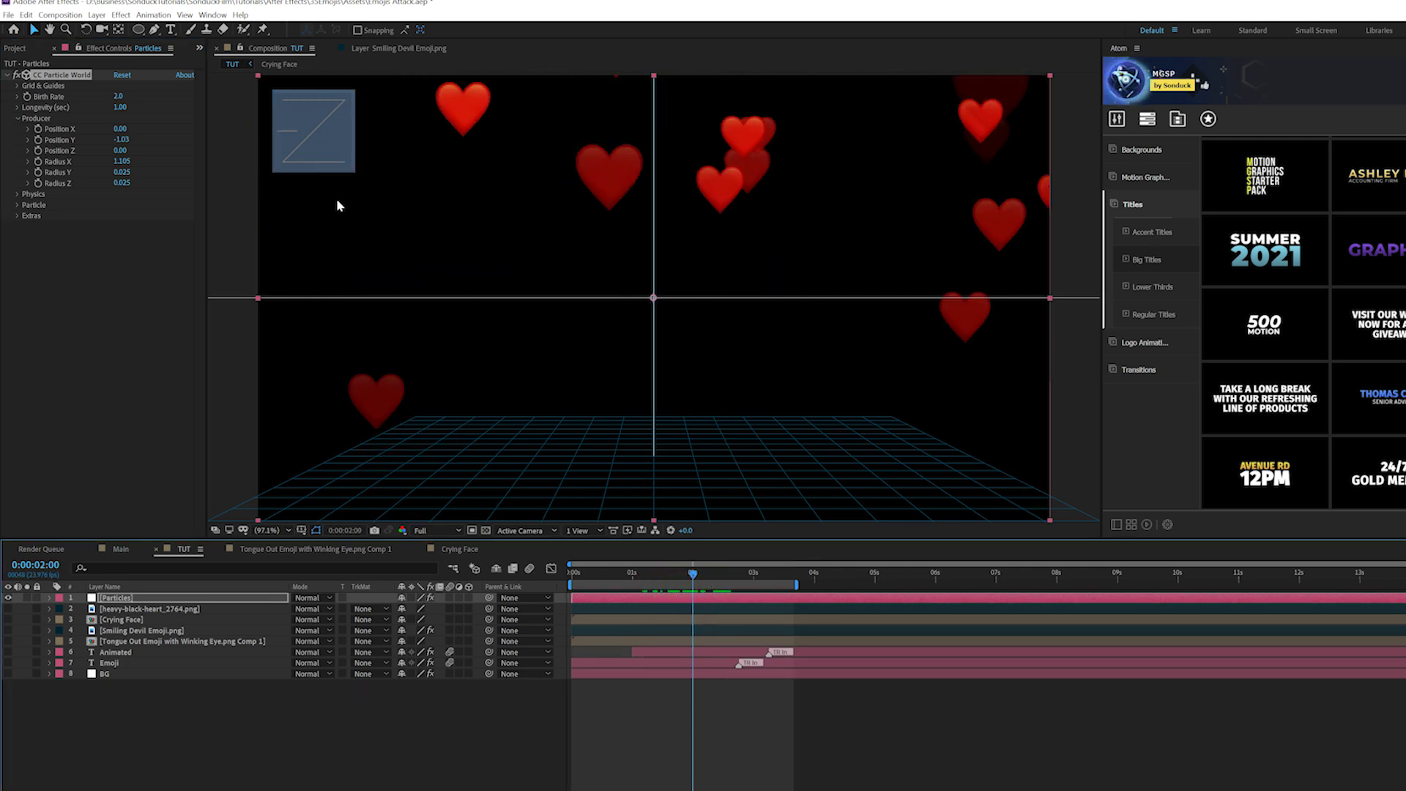
pyautogui.moveTo(121, 108); pyautogui.dragTo(269, 114)
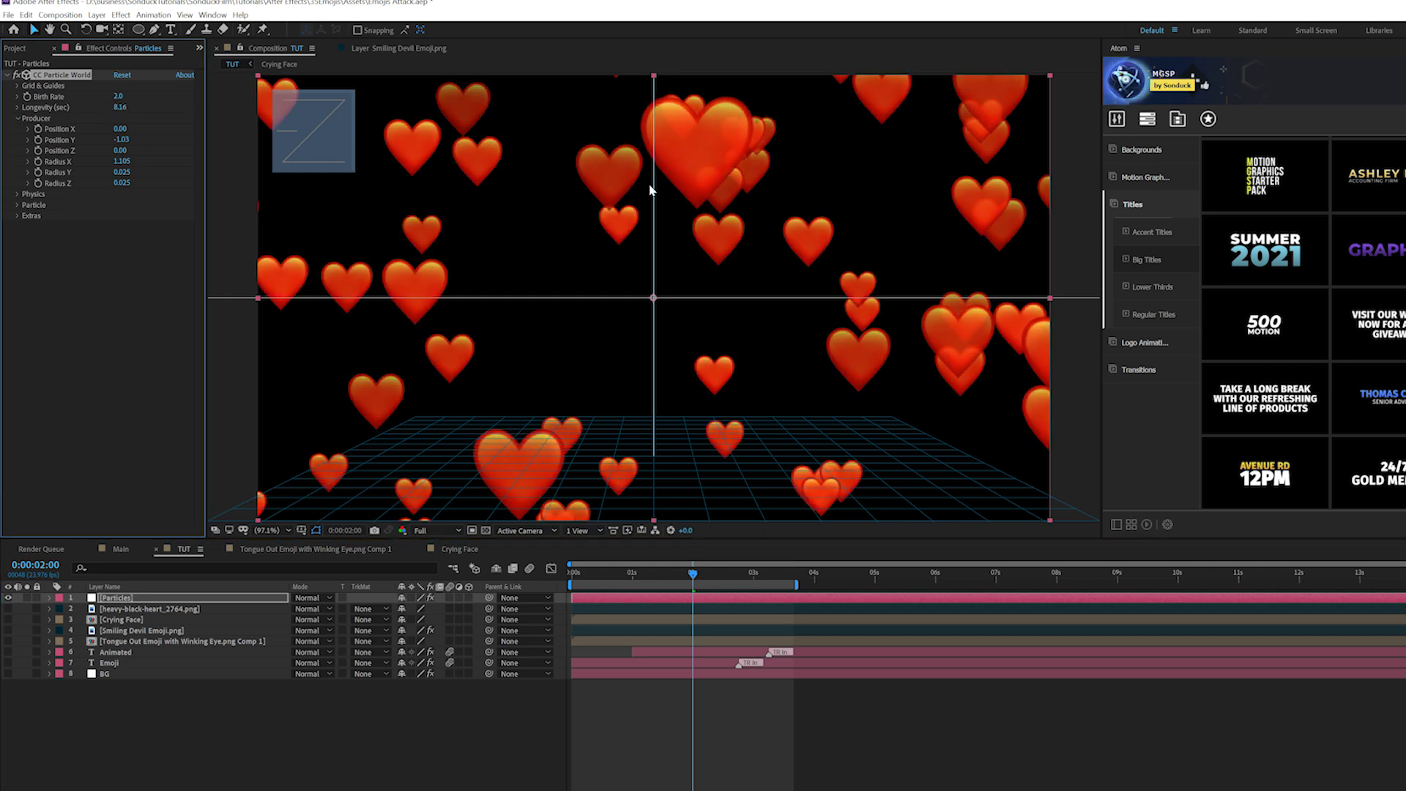
pyautogui.moveTo(604, 580); pyautogui.dragTo(553, 572)
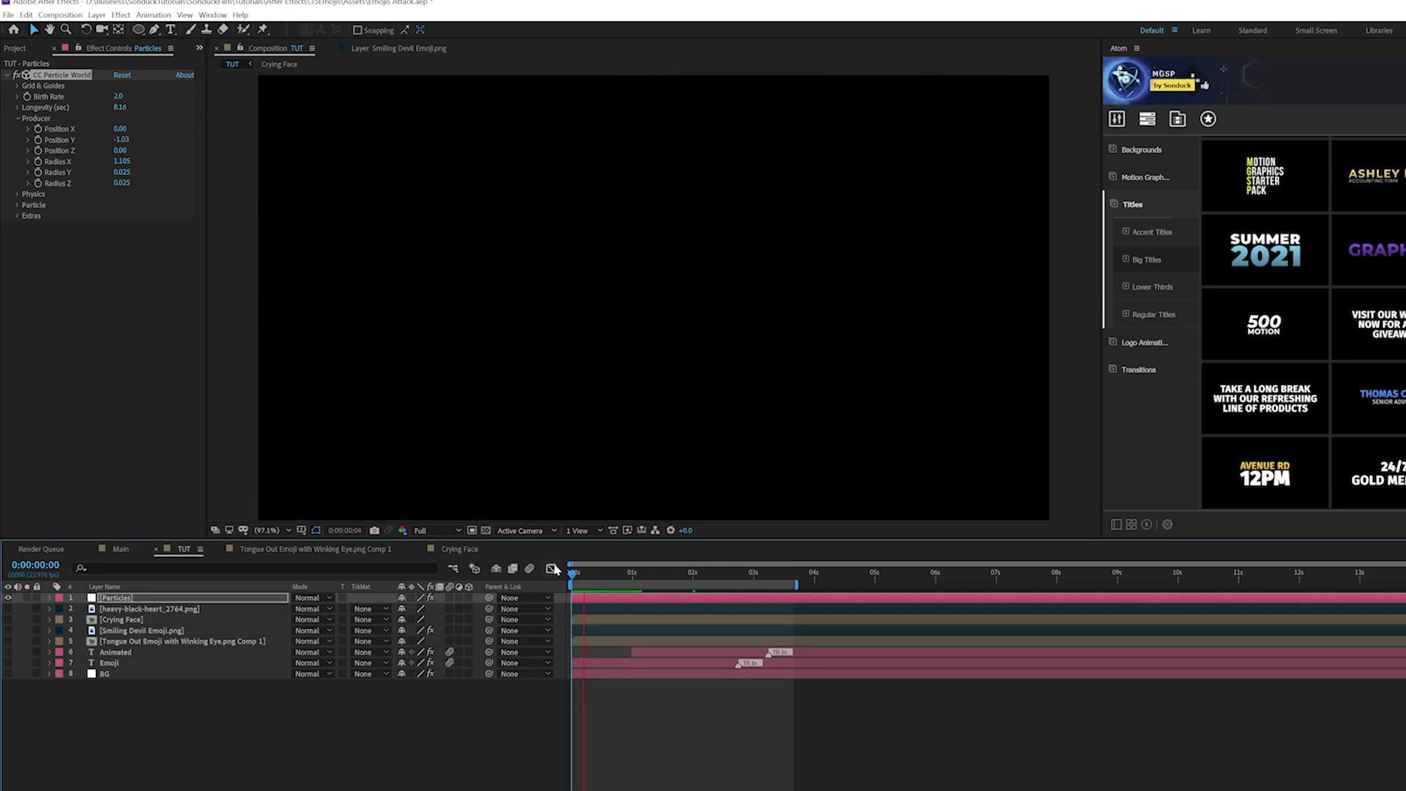
pyautogui.press('space')
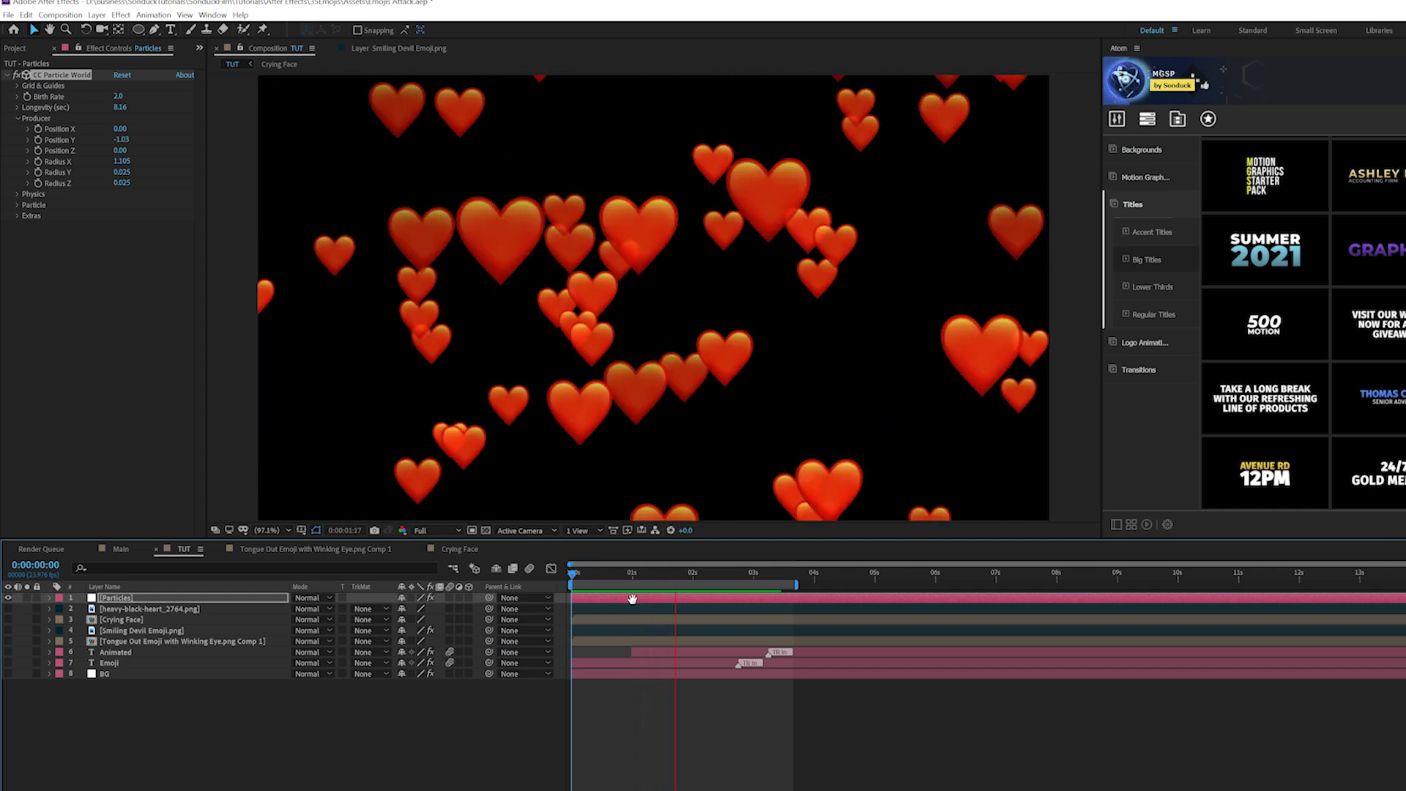
pyautogui.press('space')
pyautogui.click(575, 575)
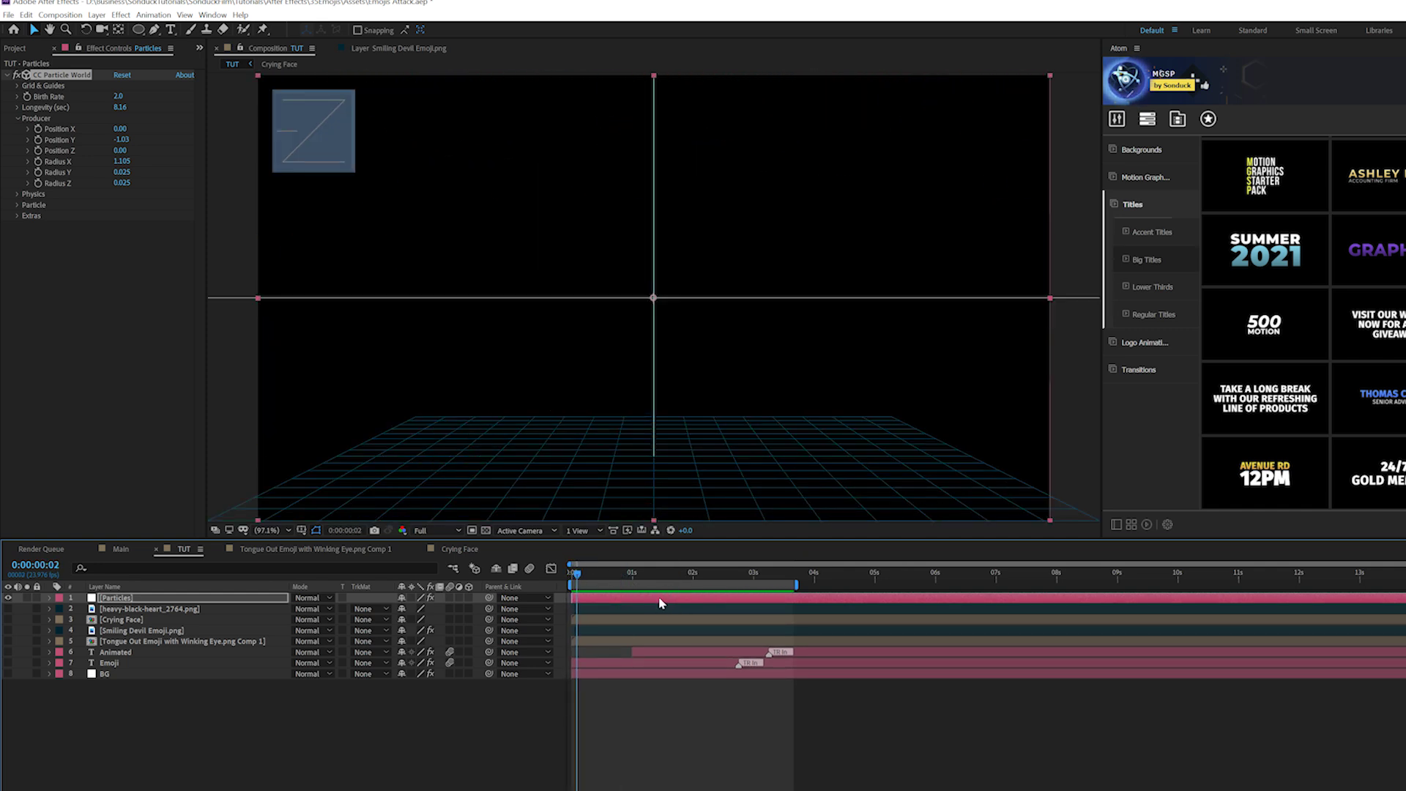
# Preview the rising hearts again from the first frame
pyautogui.press('space')
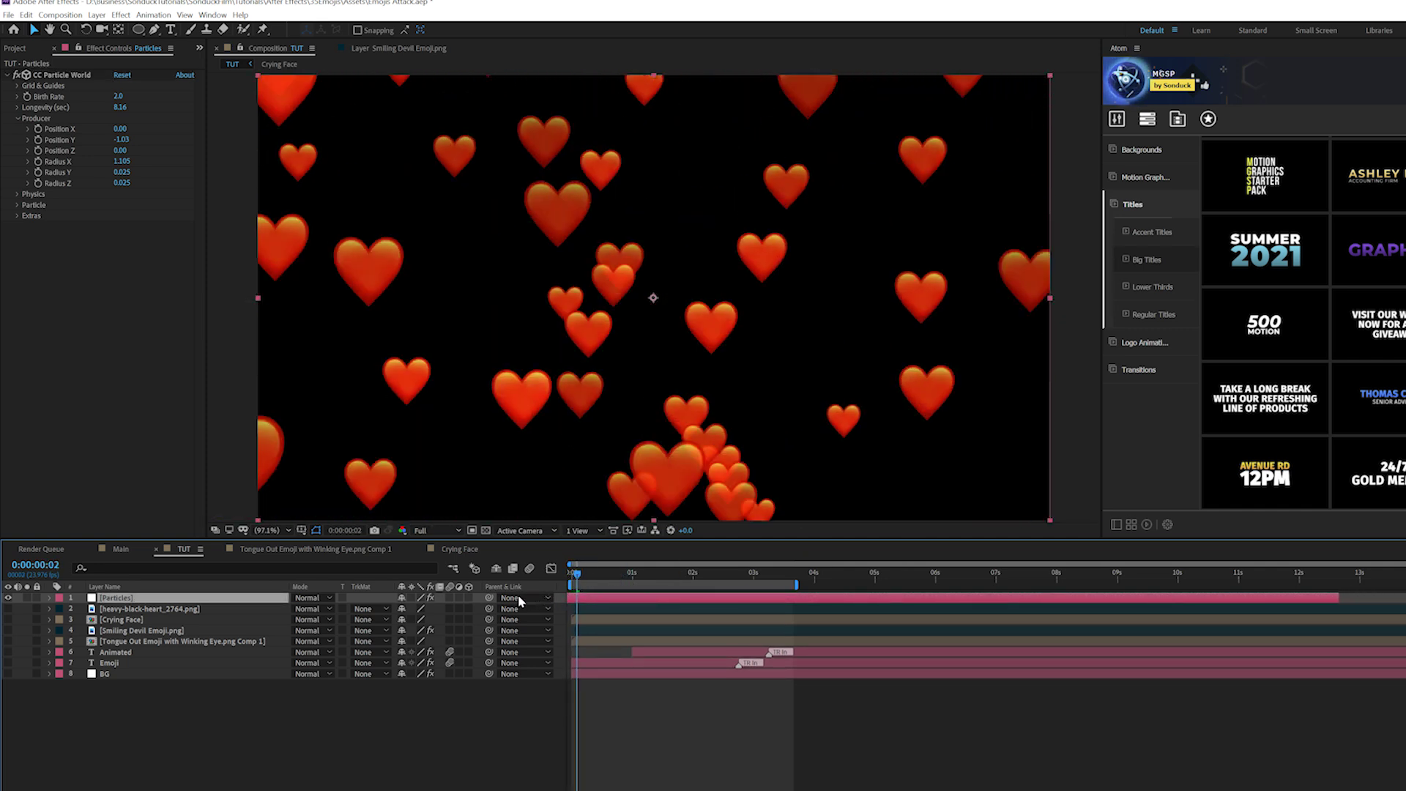
pyautogui.moveTo(580, 578); pyautogui.dragTo(561, 582)
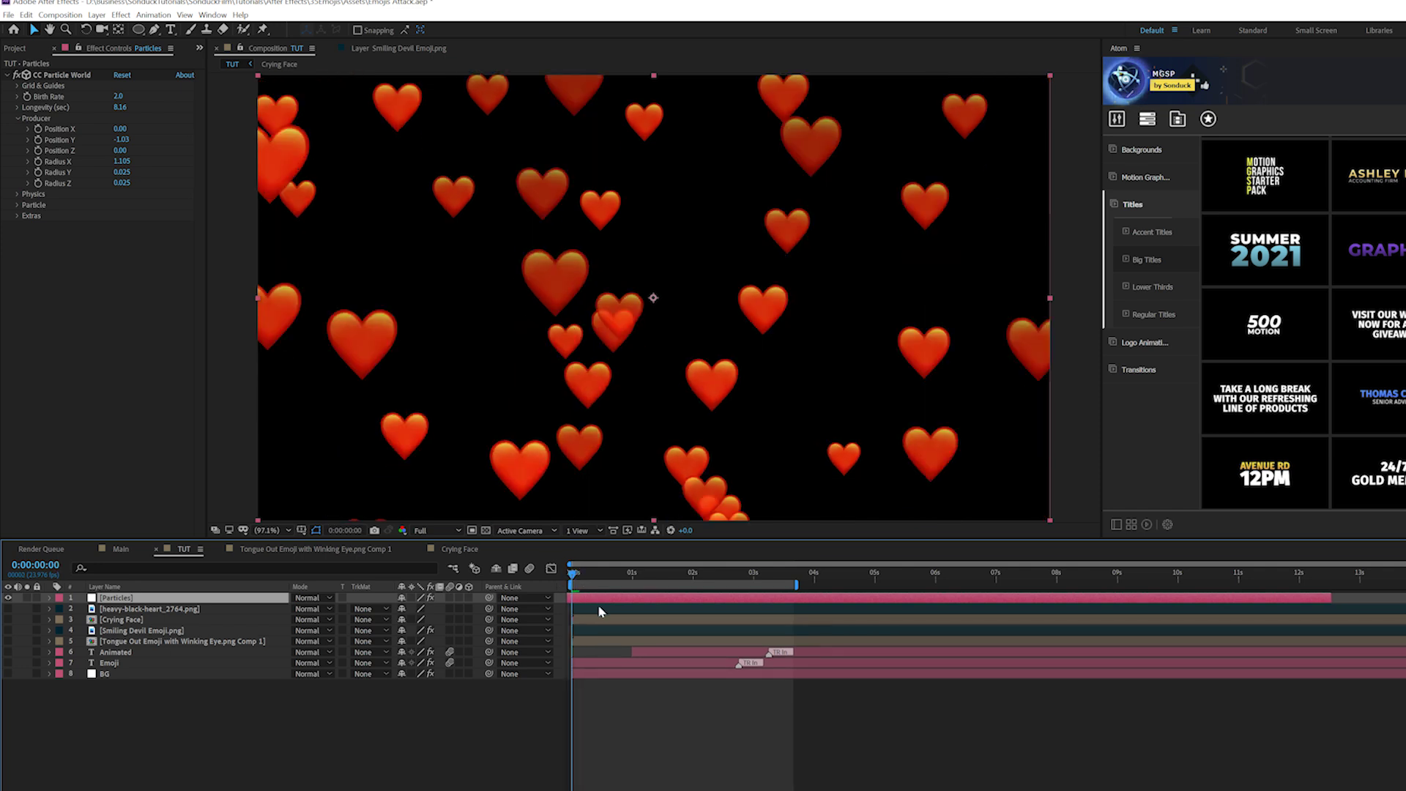
pyautogui.press('space')
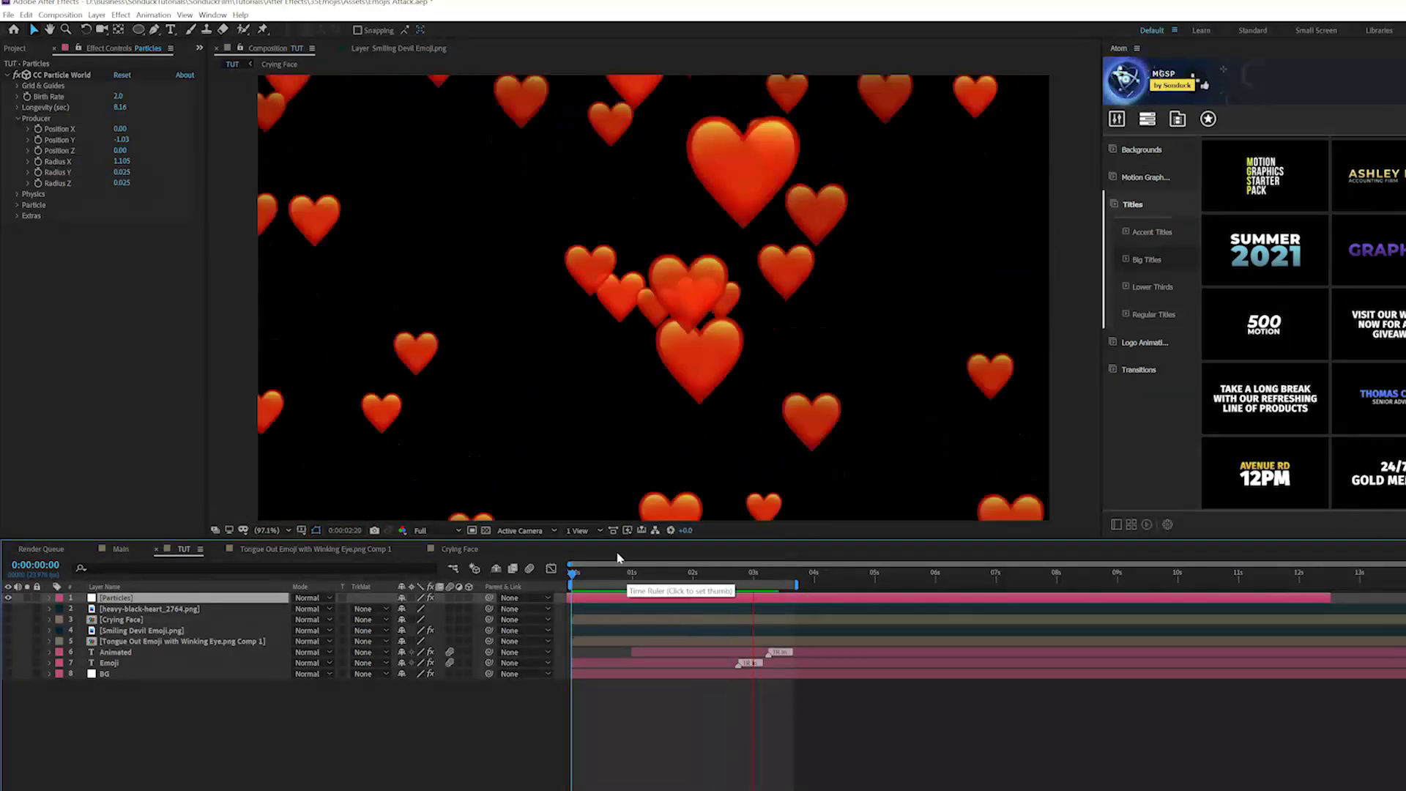
# In Physics, adjust Velocity, lower Gravity to 0.010, and extend Longevity to about 12.53 seconds
pyautogui.click(18, 121)
pyautogui.click(17, 129)
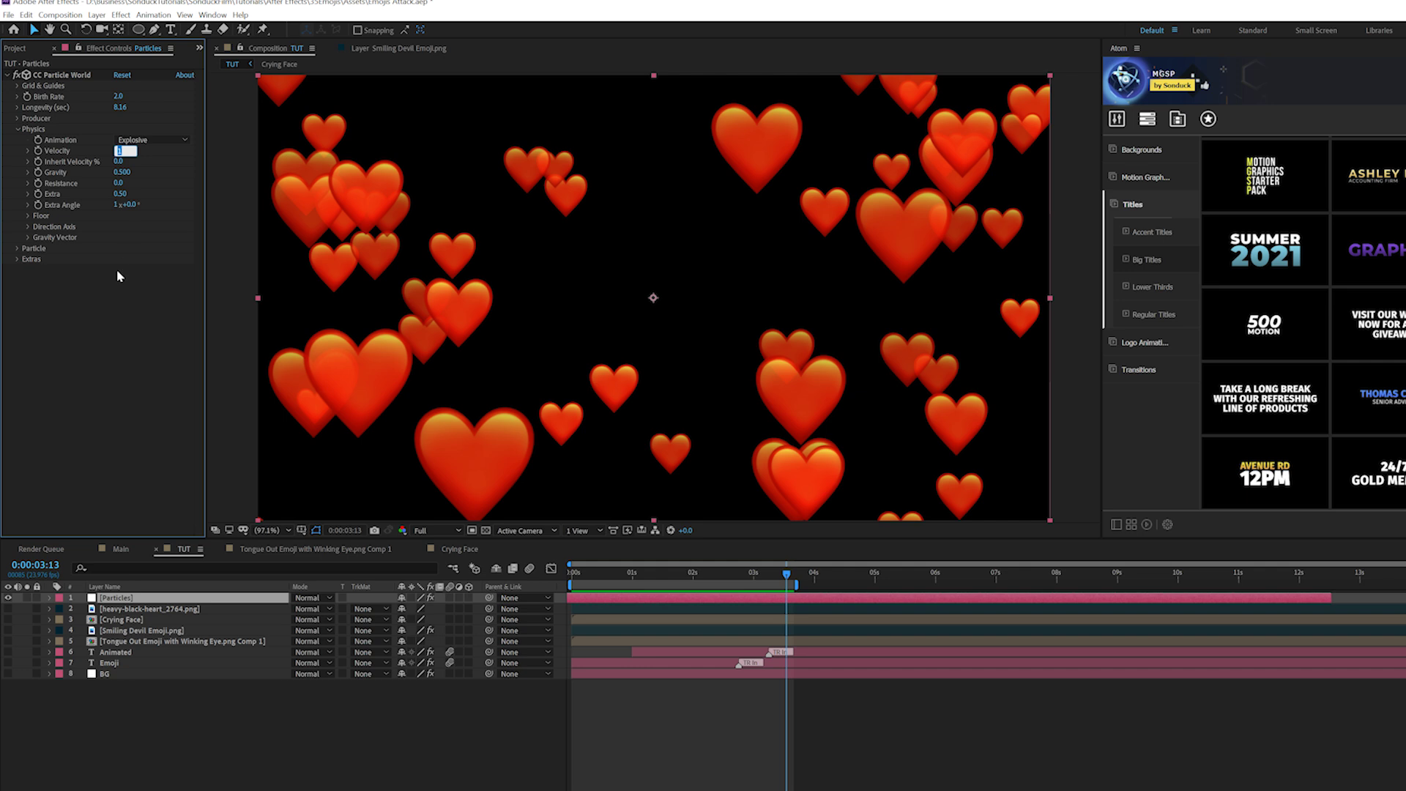
pyautogui.moveTo(128, 203); pyautogui.dragTo(126, 199)
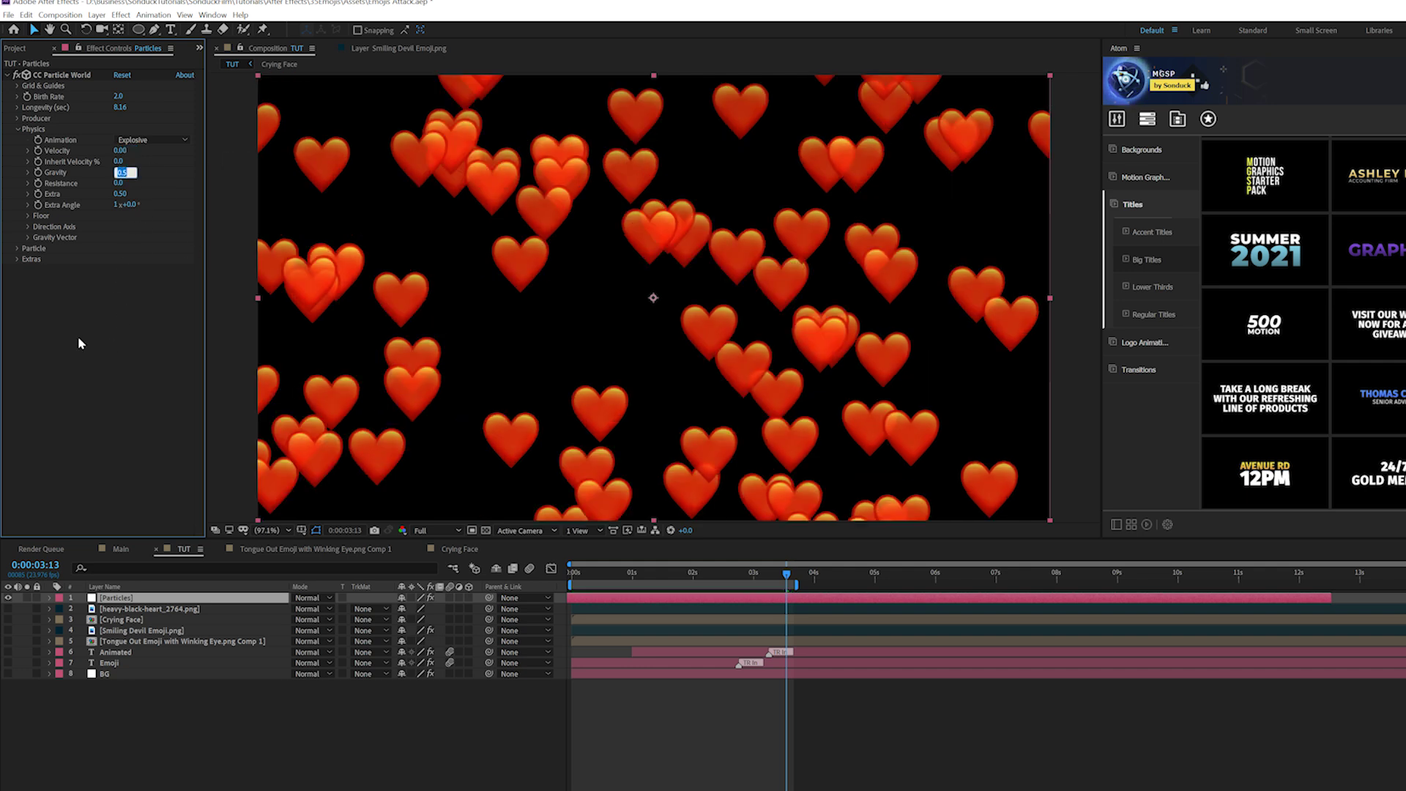
pyautogui.press('Return')
pyautogui.press('space')
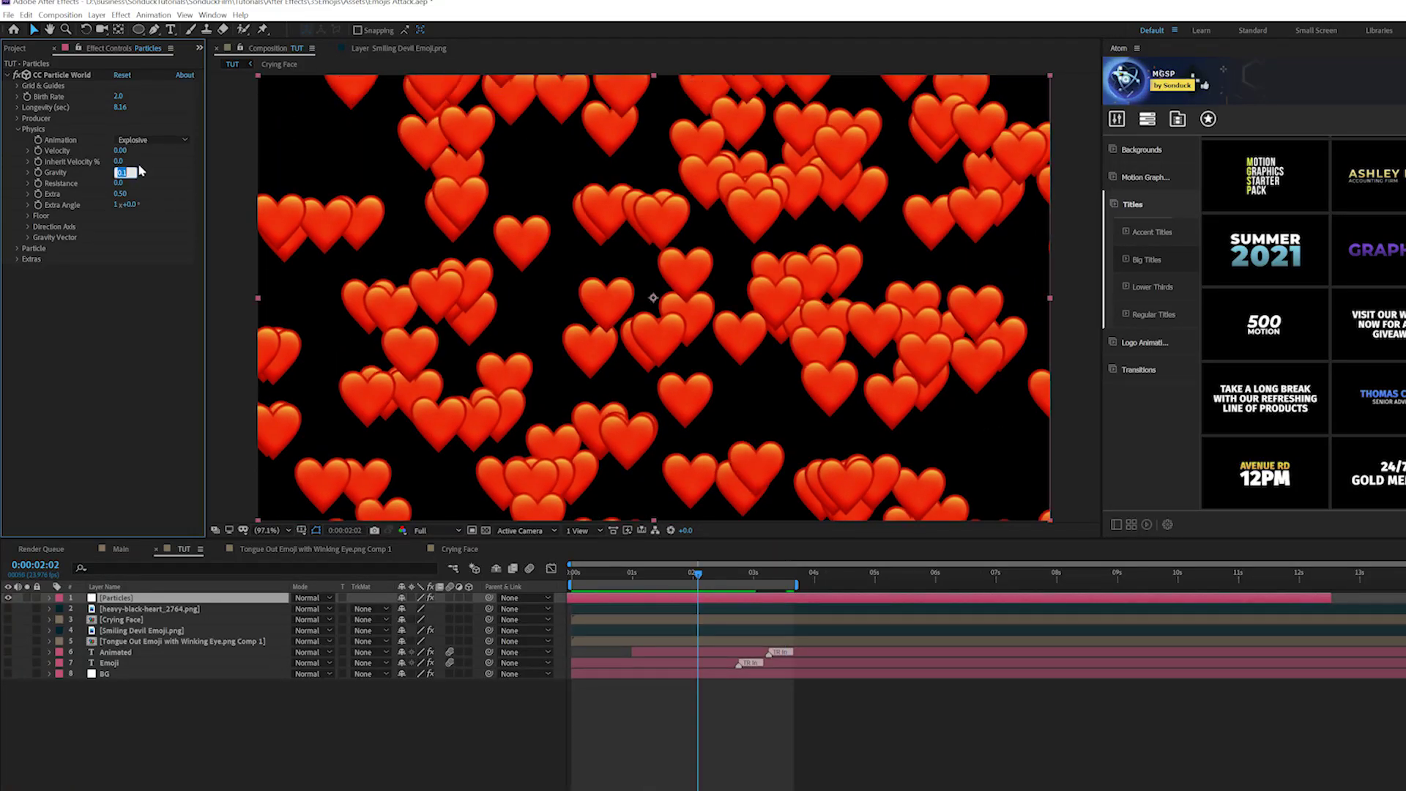
pyautogui.press('Return')
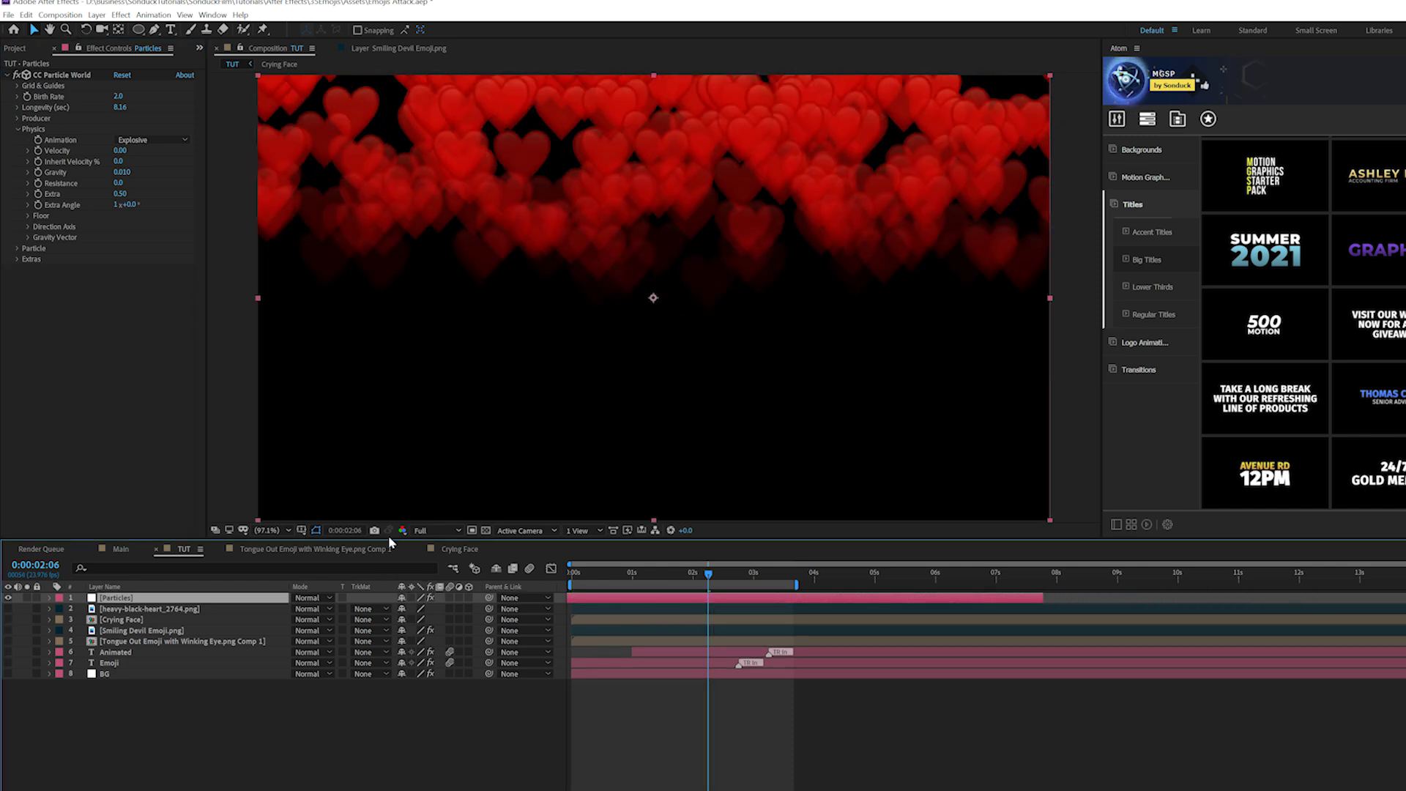
pyautogui.moveTo(116, 110); pyautogui.dragTo(183, 122)
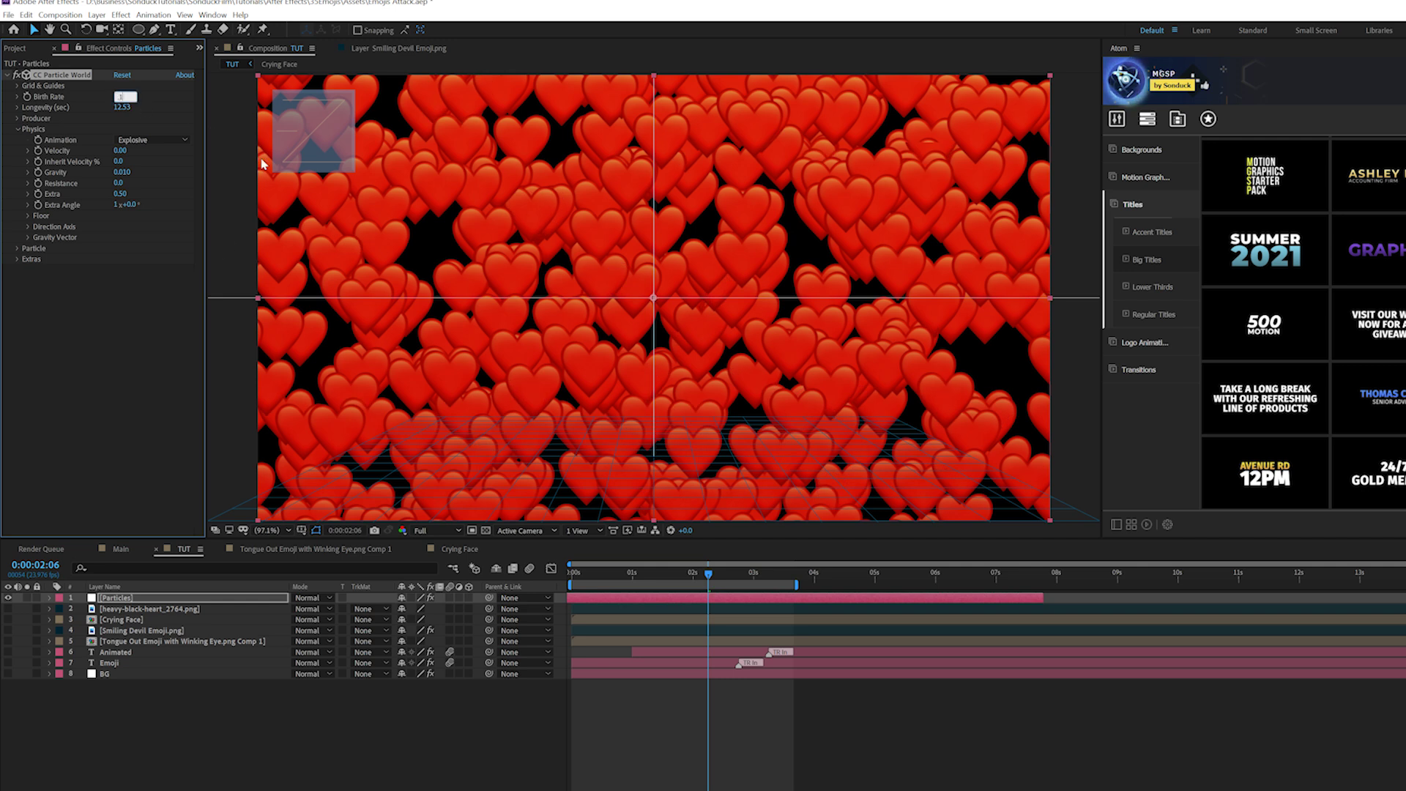
# Lower the particle Birth Rate to 0.1 and preview the sparser heart rain
pyautogui.click(104, 396)
pyautogui.press('space')
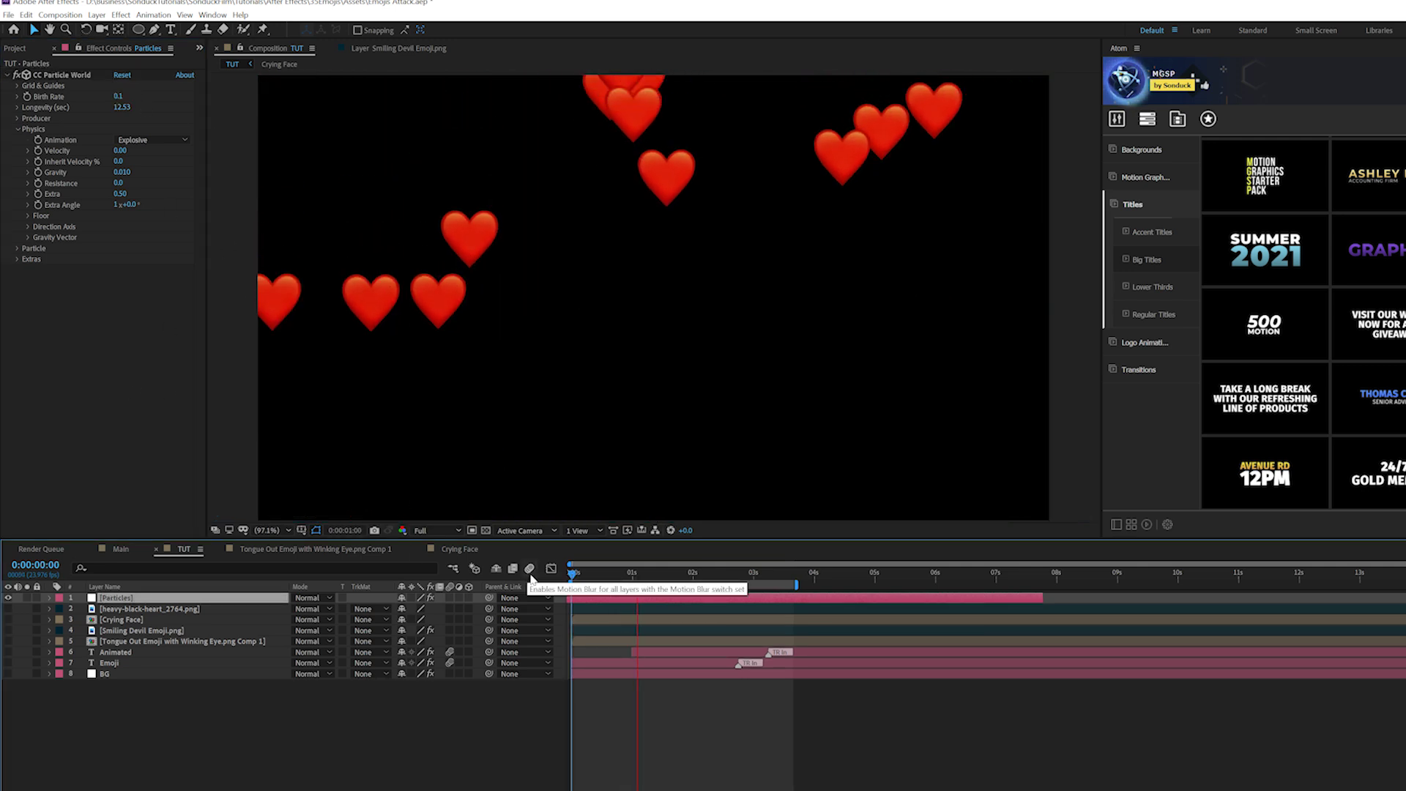
pyautogui.press('space')
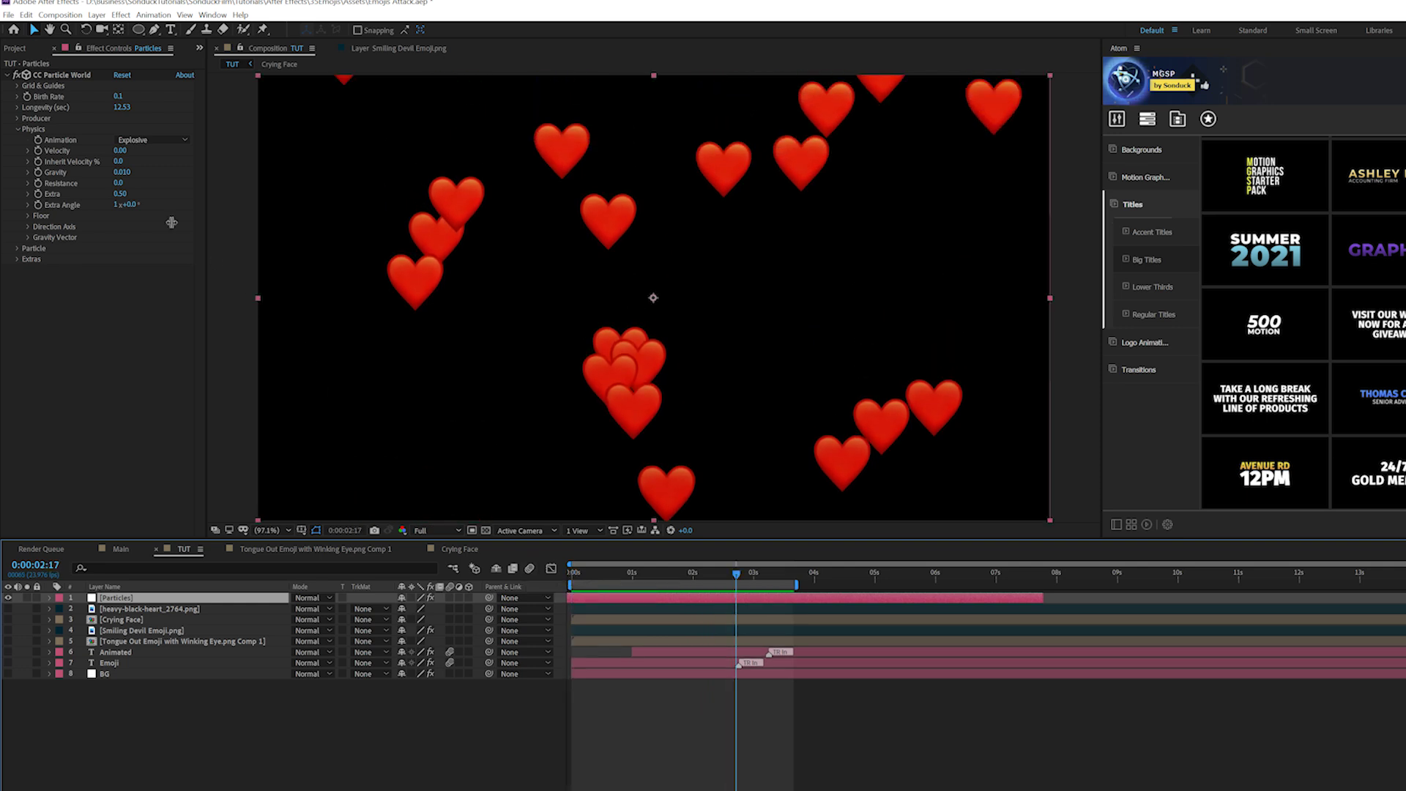
# Change the Extras Random Seed and widen Producer Radius X and Z, X to 2.075
pyautogui.click(17, 259)
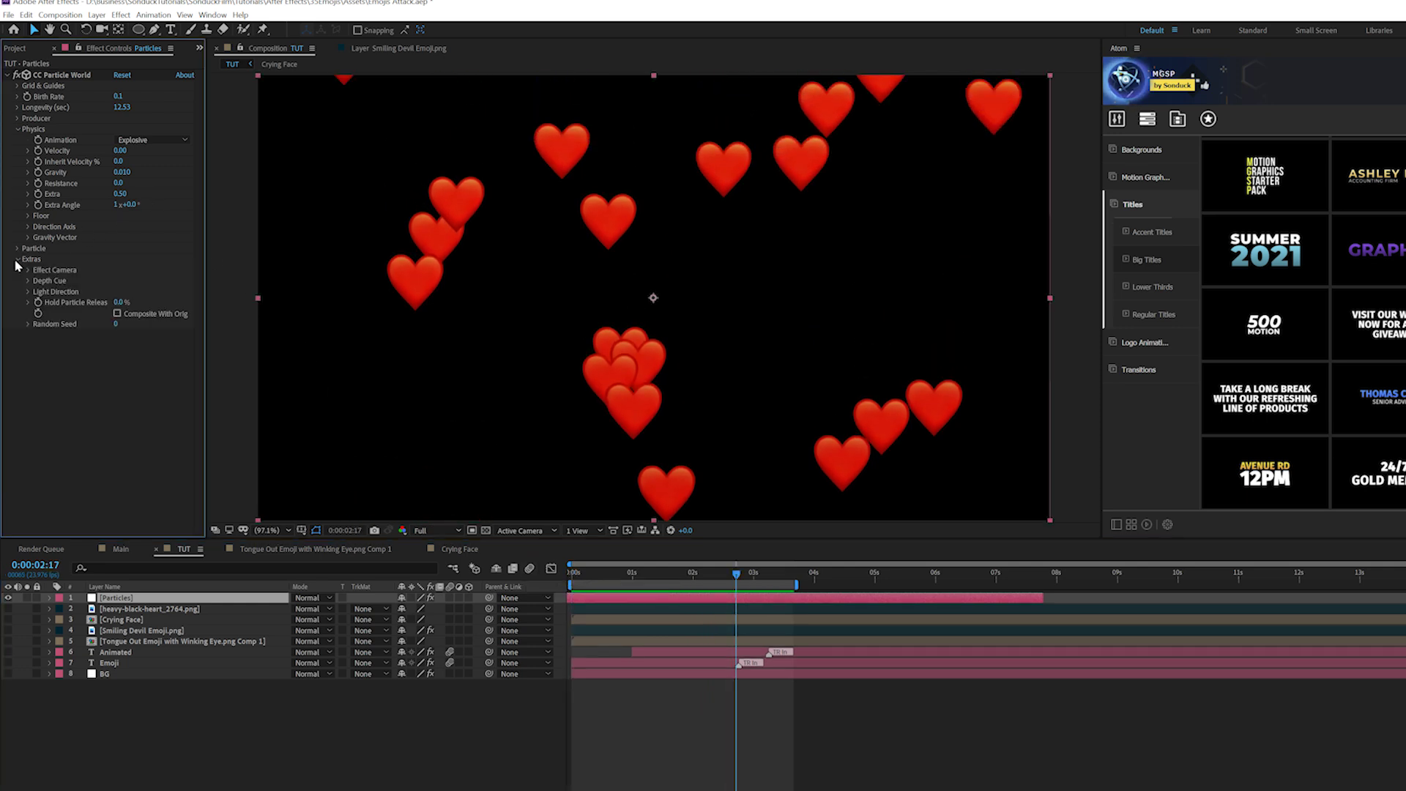
pyautogui.moveTo(115, 325)
pyautogui.mouseDown()
pyautogui.moveTo(161, 325)
pyautogui.moveTo(118, 324)
pyautogui.mouseUp()
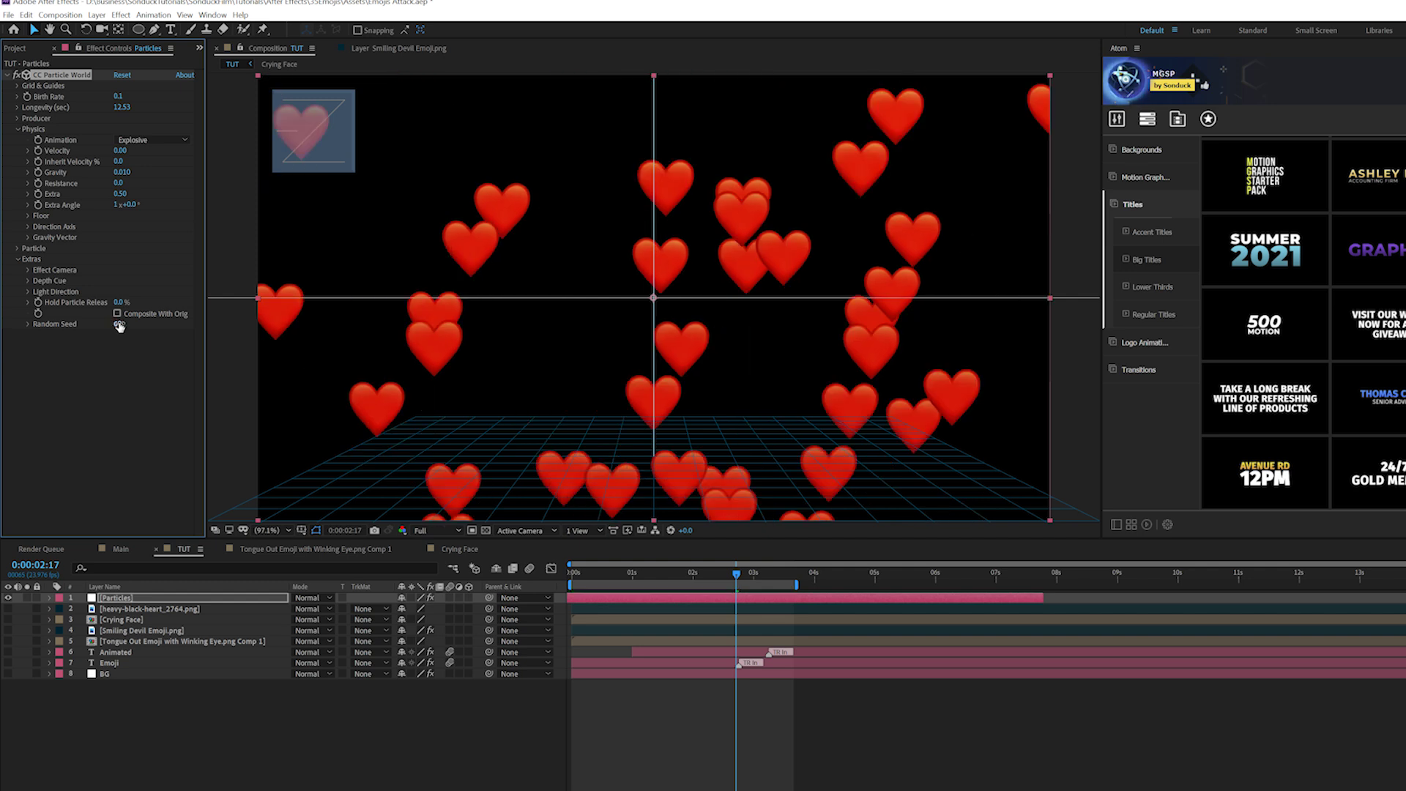
pyautogui.click(18, 119)
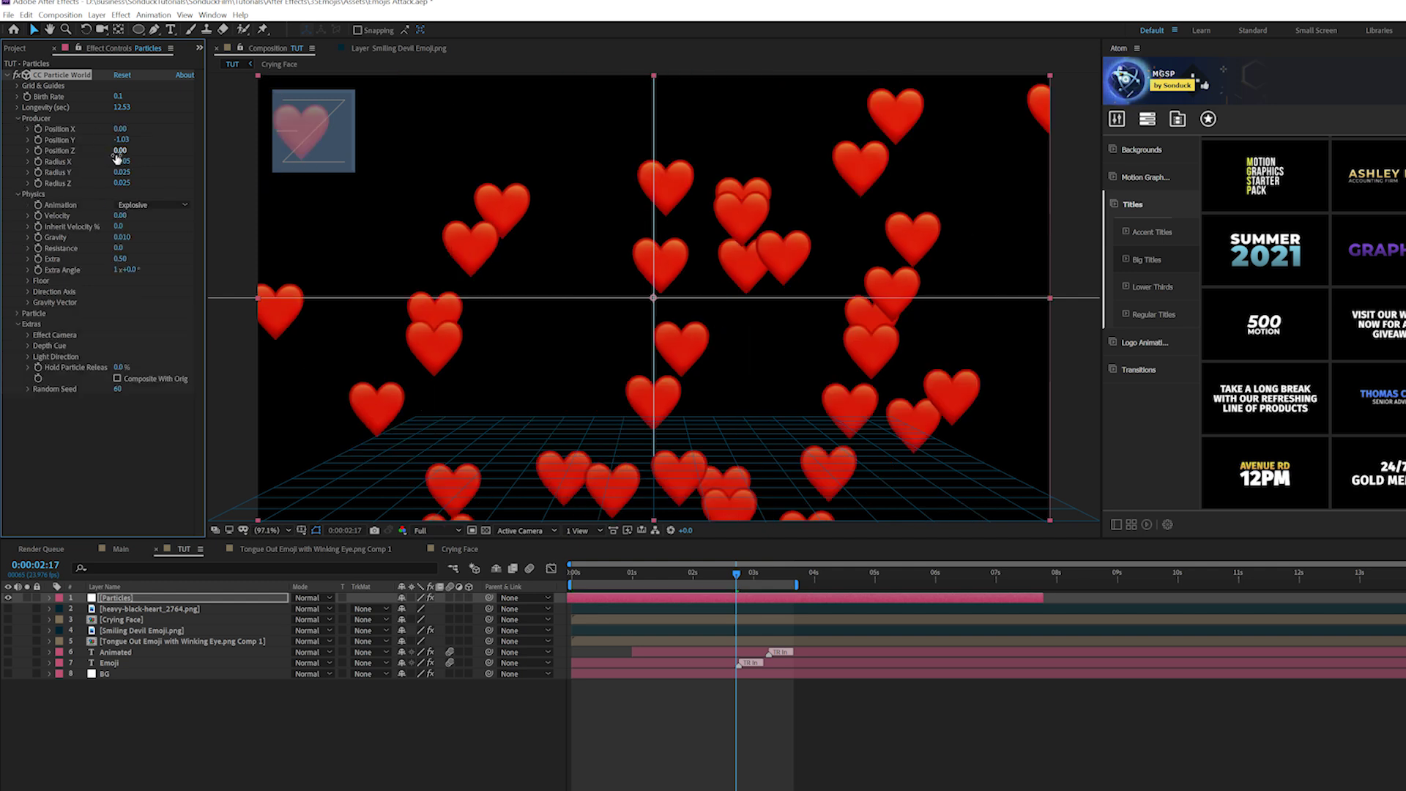
pyautogui.moveTo(120, 161); pyautogui.dragTo(421, 213)
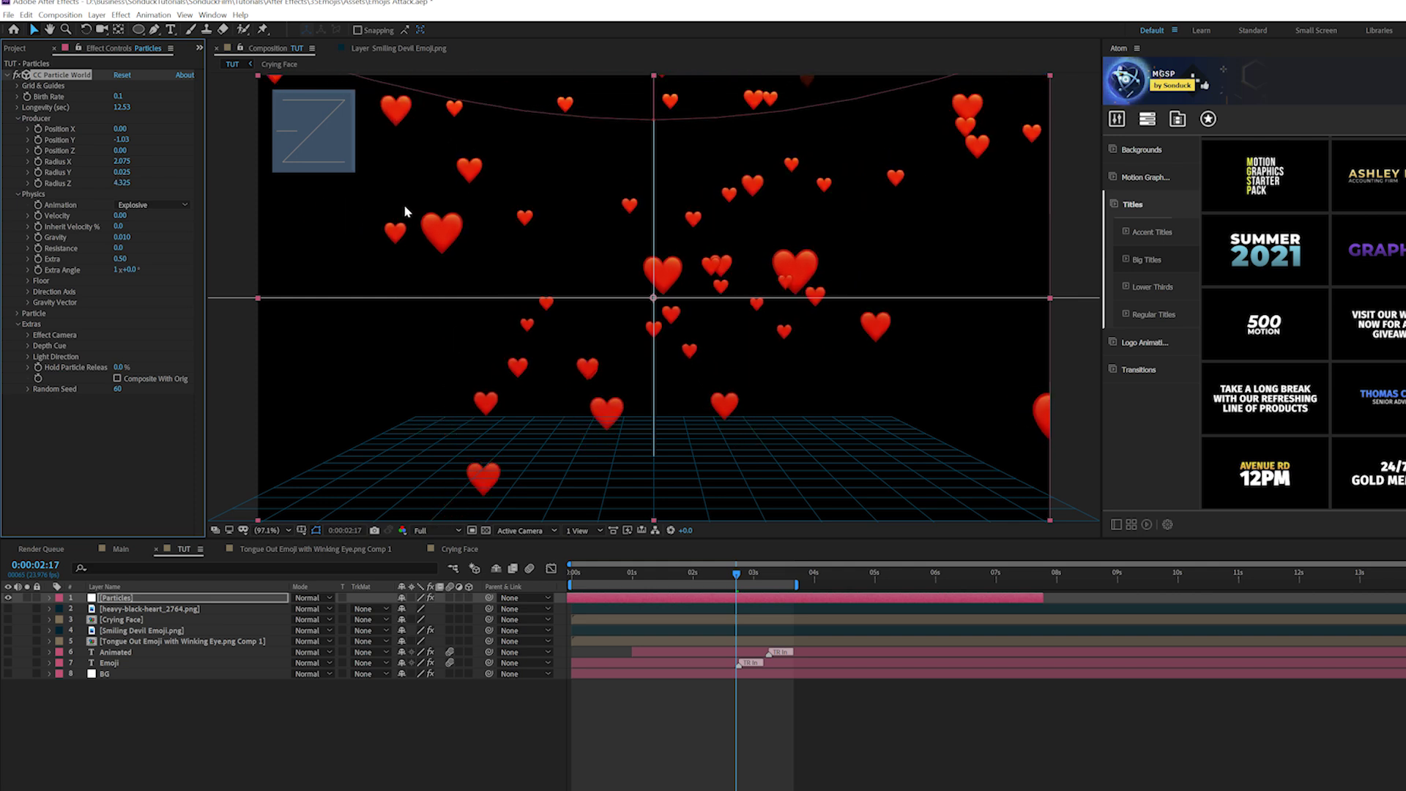
pyautogui.click(29, 282)
# Set Floor Action to Bounce, keeping Render Animation at Normal
pyautogui.click(141, 308)
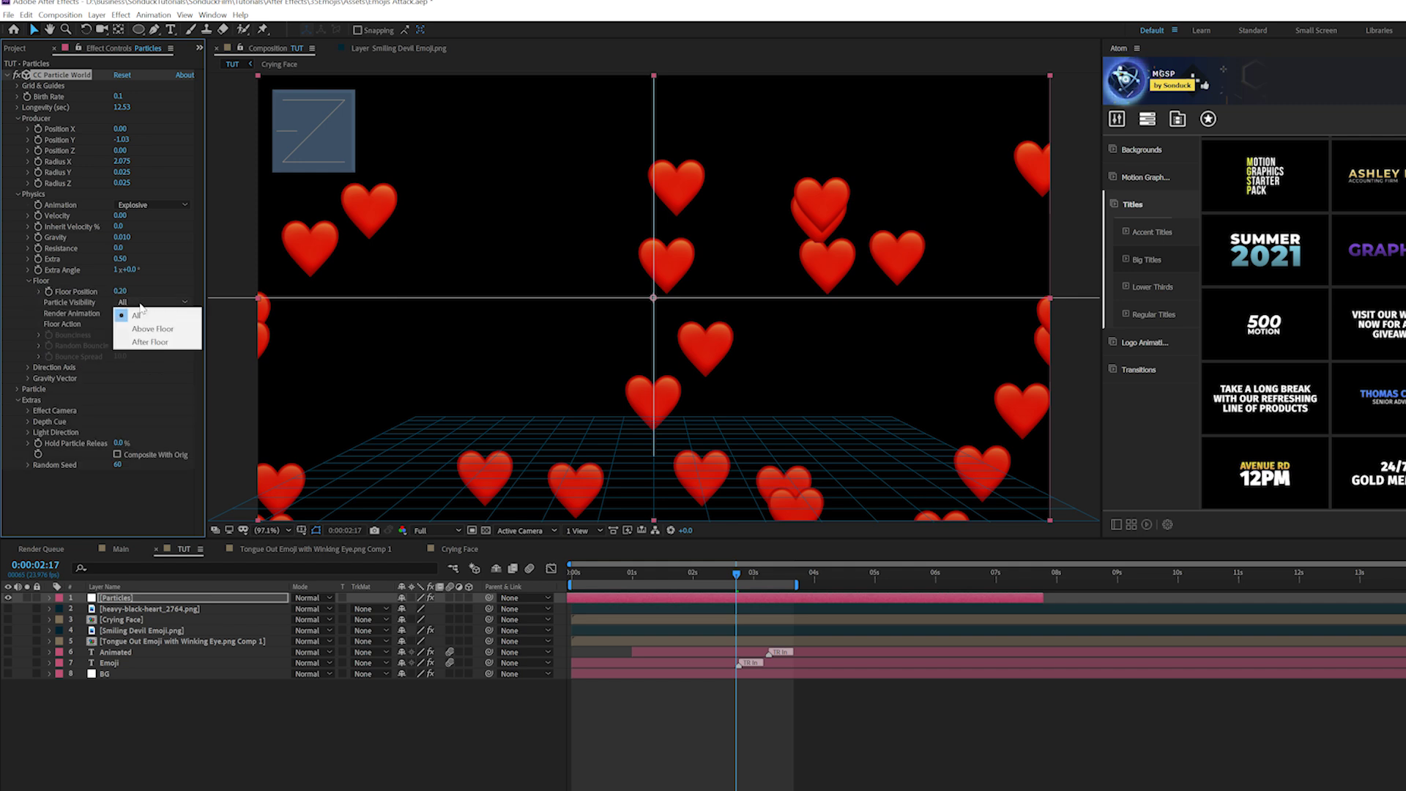
pyautogui.click(141, 312)
pyautogui.click(141, 326)
pyautogui.click(145, 377)
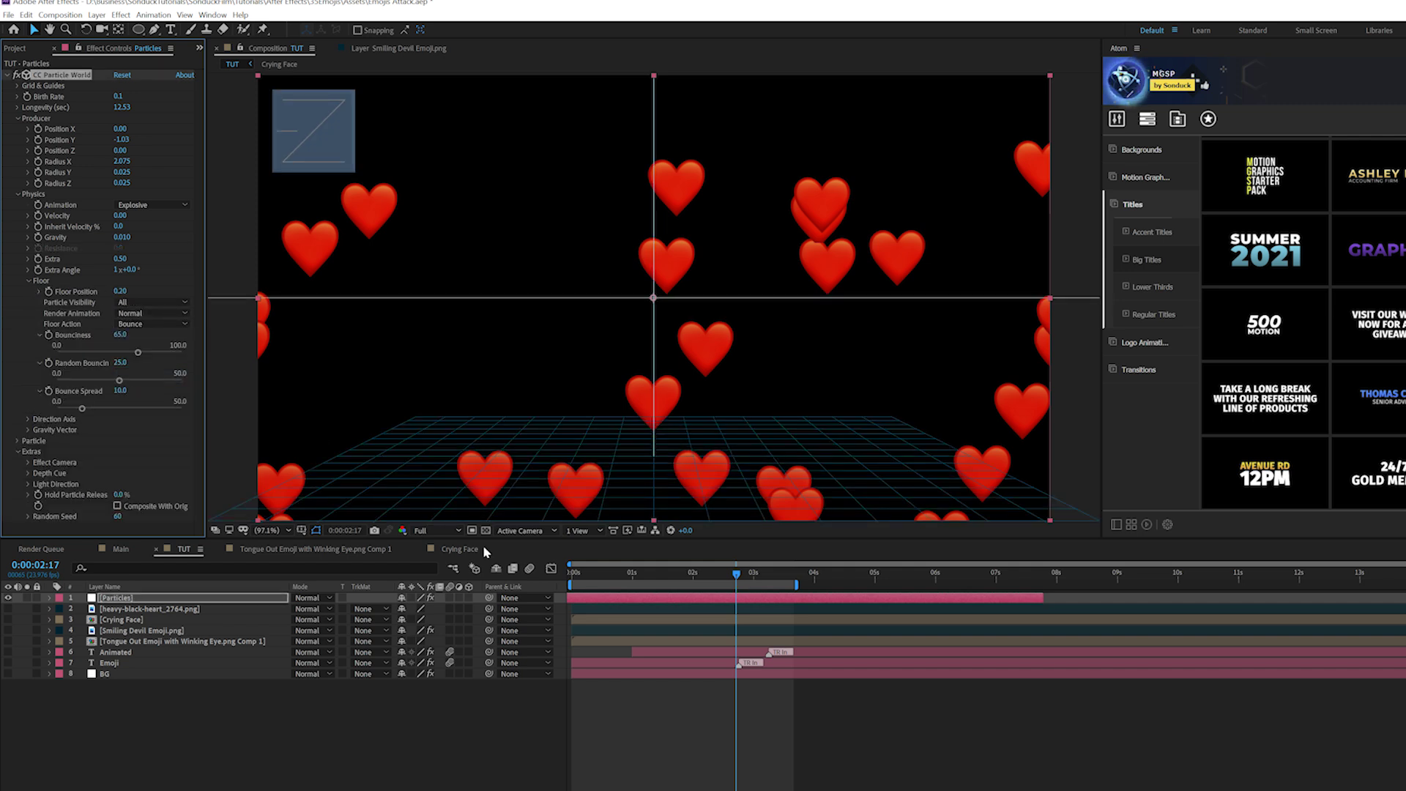
# Raise Longevity further, end the work area at the current frame, and preview the bouncing hearts
pyautogui.click(624, 574)
pyautogui.moveTo(624, 574); pyautogui.dragTo(573, 572)
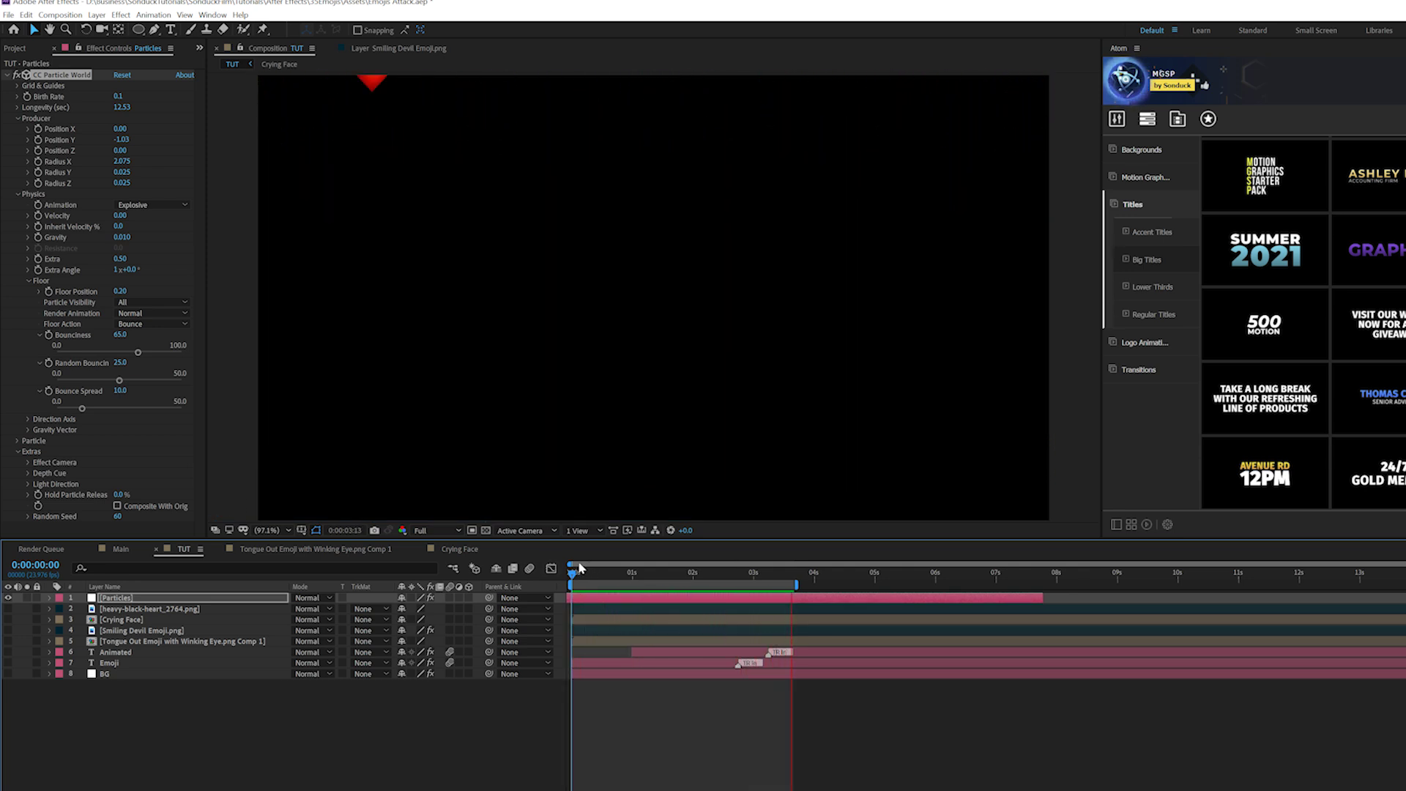
pyautogui.moveTo(814, 577); pyautogui.dragTo(863, 574)
pyautogui.moveTo(124, 110); pyautogui.dragTo(988, 193)
pyautogui.press('n')
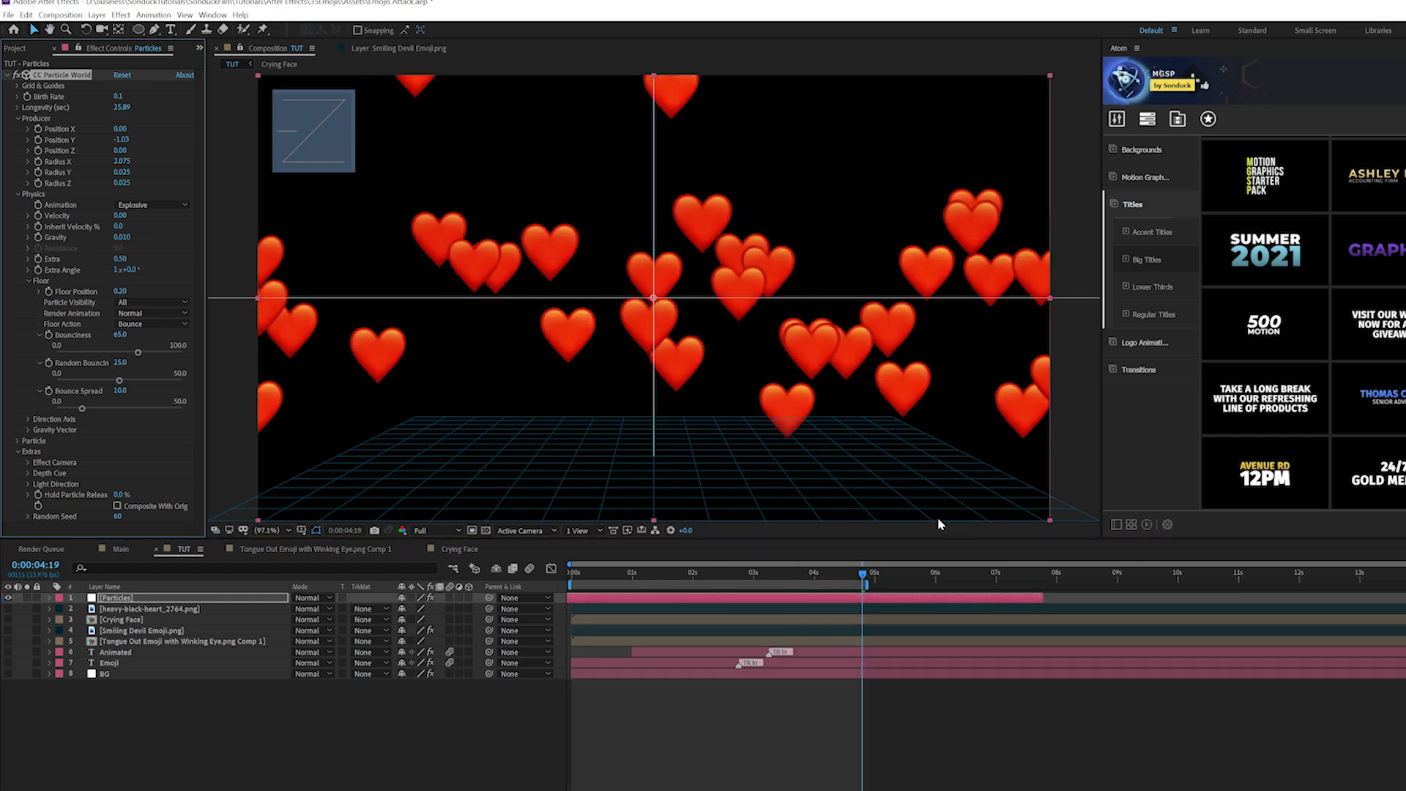
pyautogui.press('space')
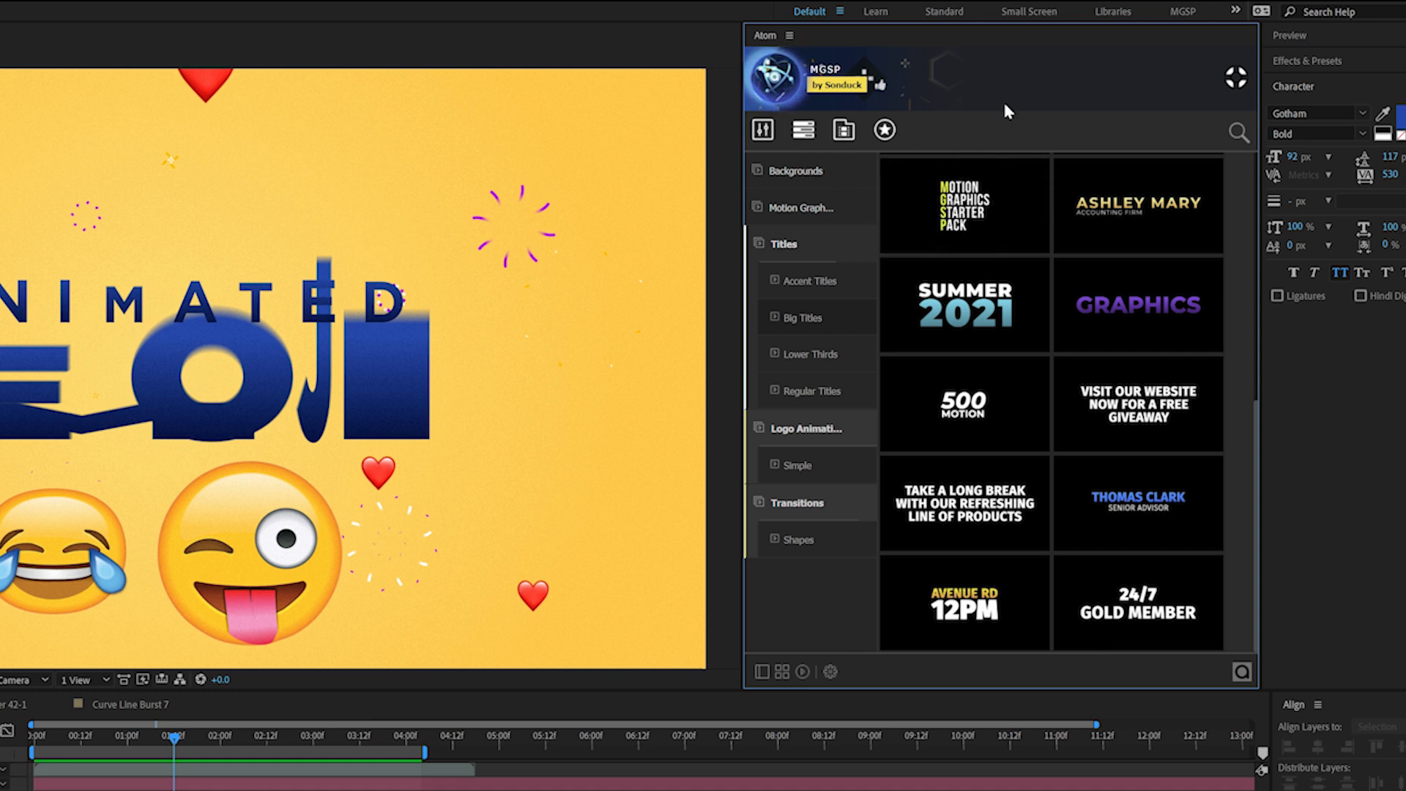
# Preview the BIG TITLE 11 template's animation in the Atom panel's Big Titles library
pyautogui.moveTo(944, 195)
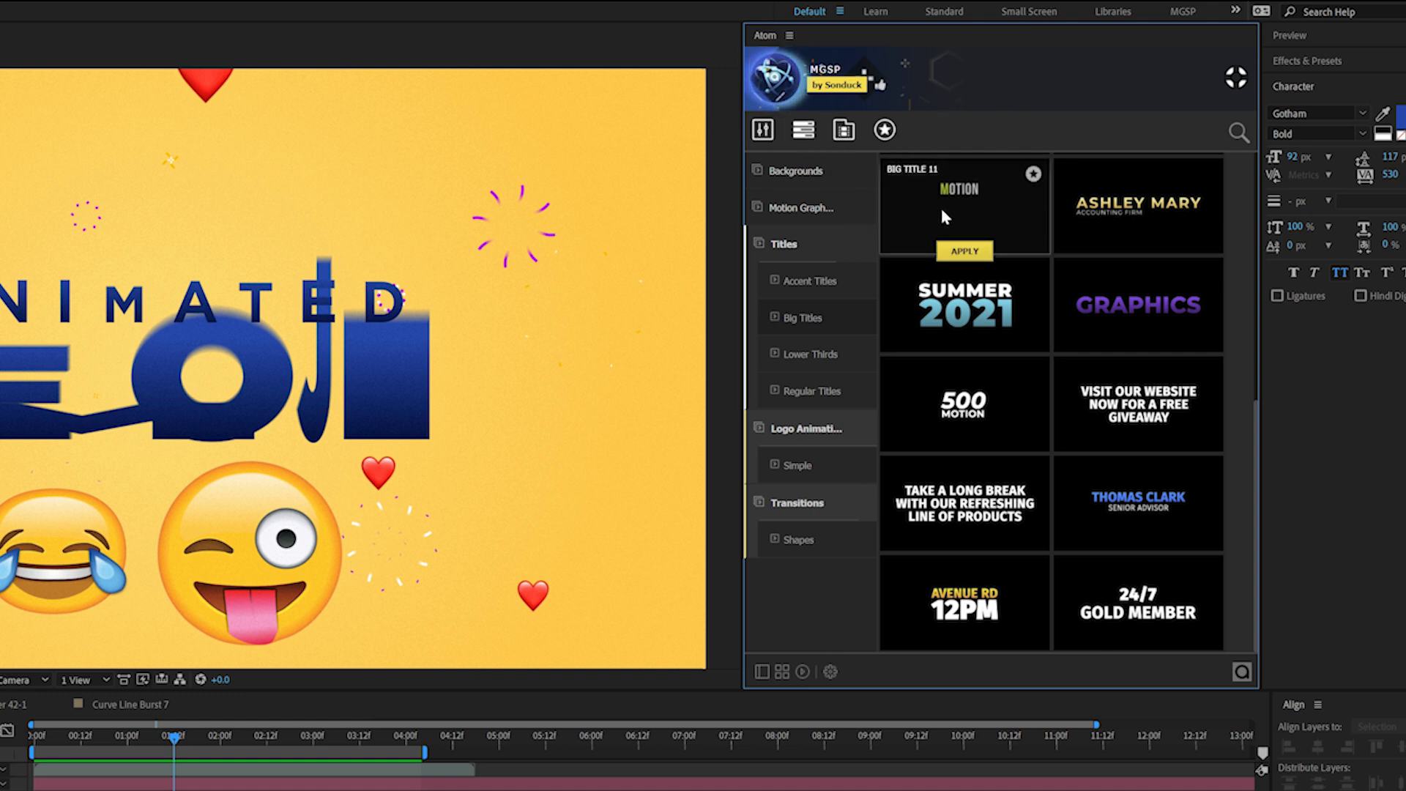